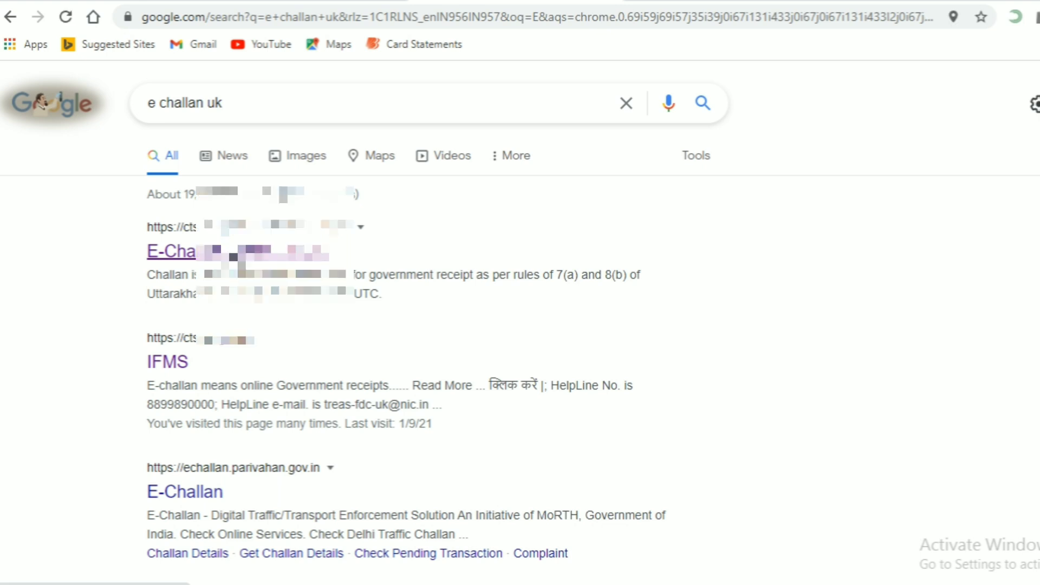
# Step: Open the E-Challan Registration Form and switch the registration type to Organization
pyautogui.click(233, 251)
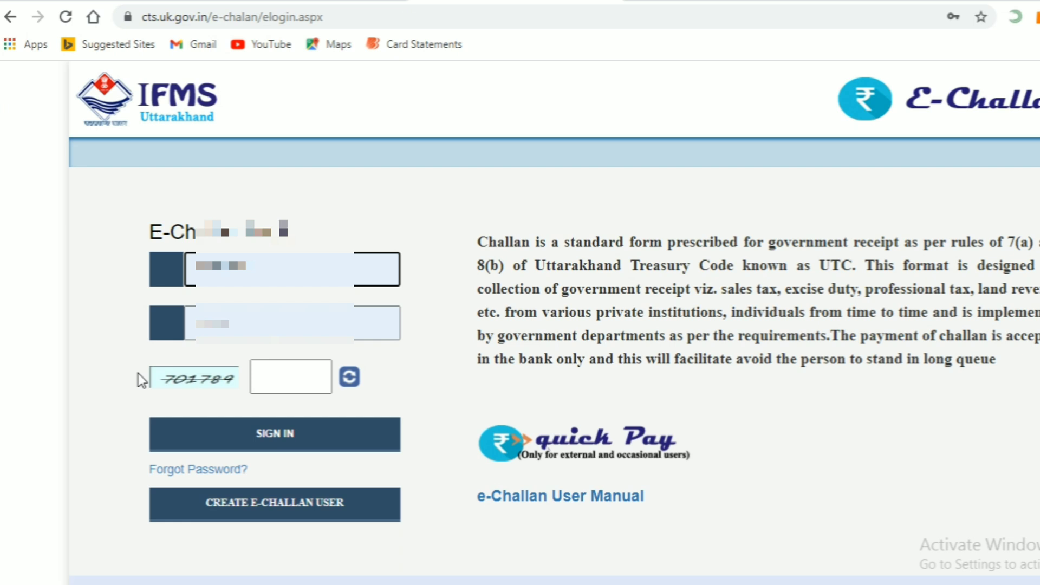
pyautogui.click(296, 504)
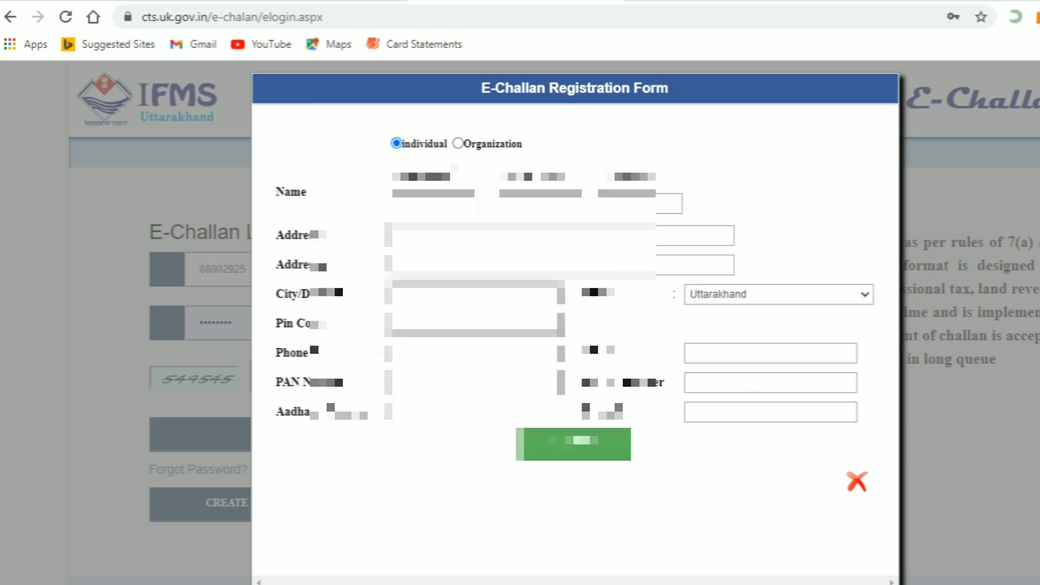
pyautogui.click(459, 144)
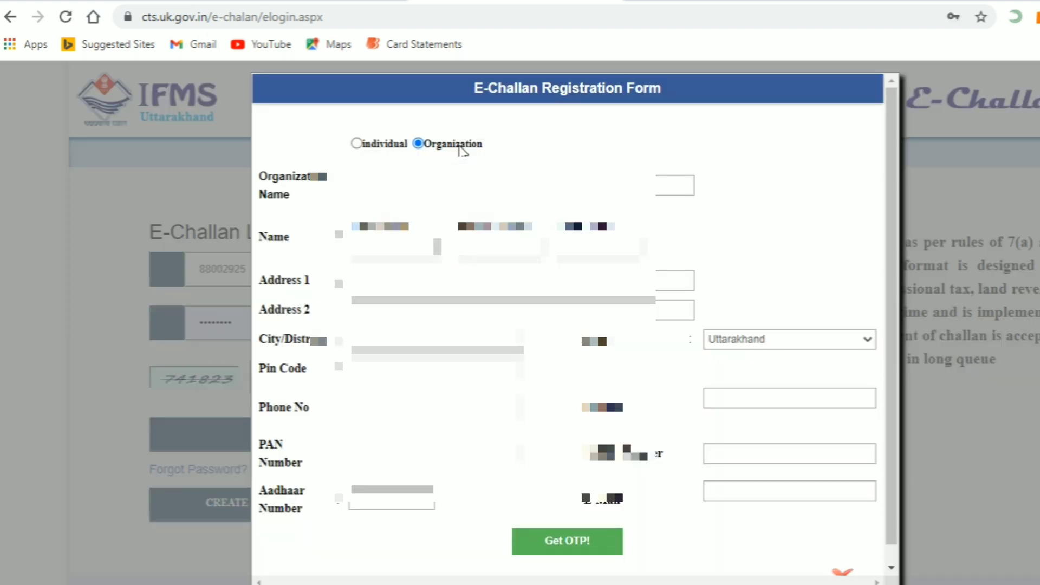
# Step: Enter the organization name and the contact person's name
pyautogui.click(428, 185)
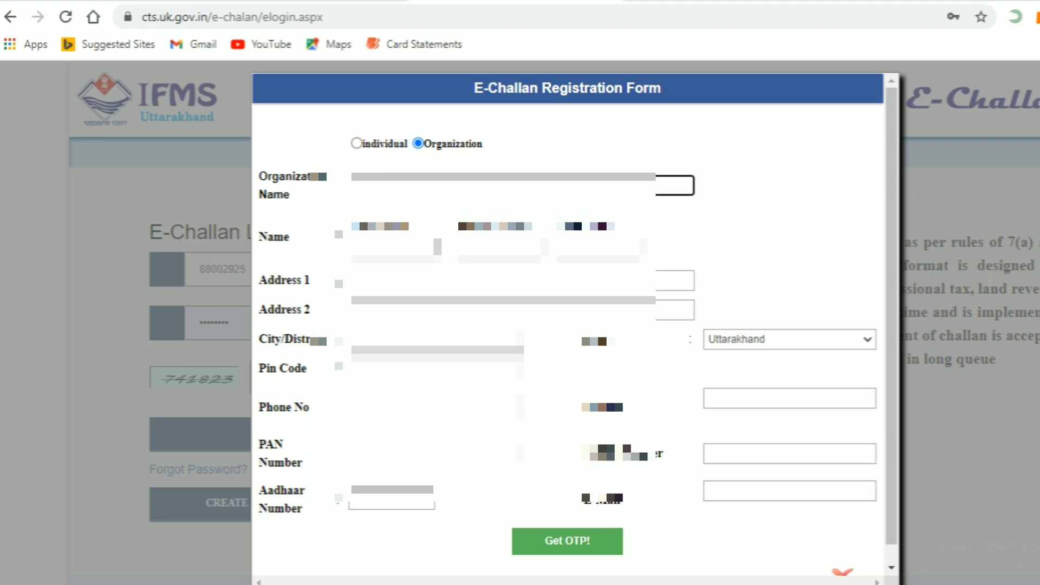
pyautogui.write('abcabcdefa')
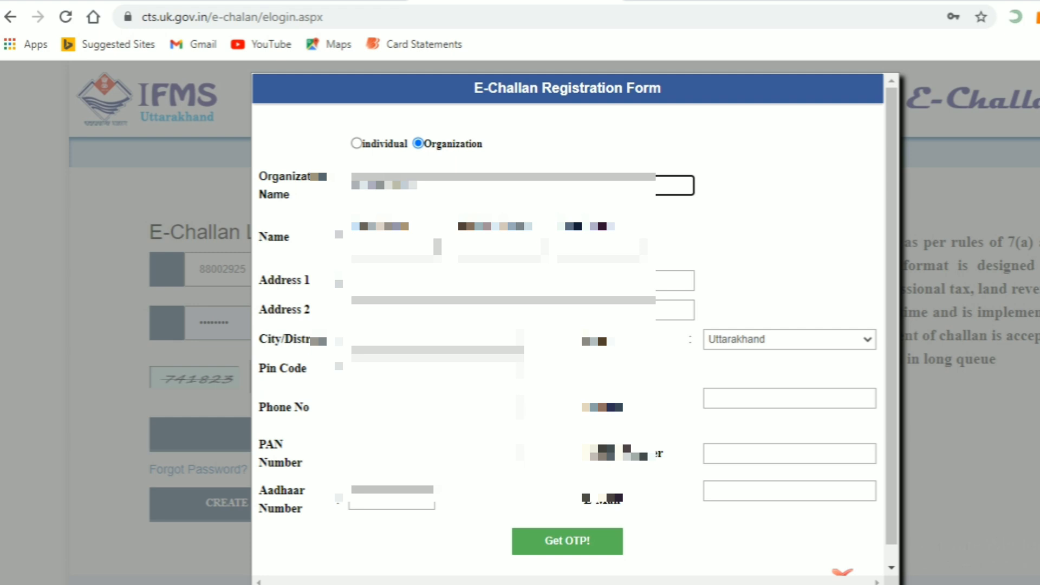
pyautogui.write('aaaaaaa')
pyautogui.click(421, 255)
pyautogui.write('aaa')
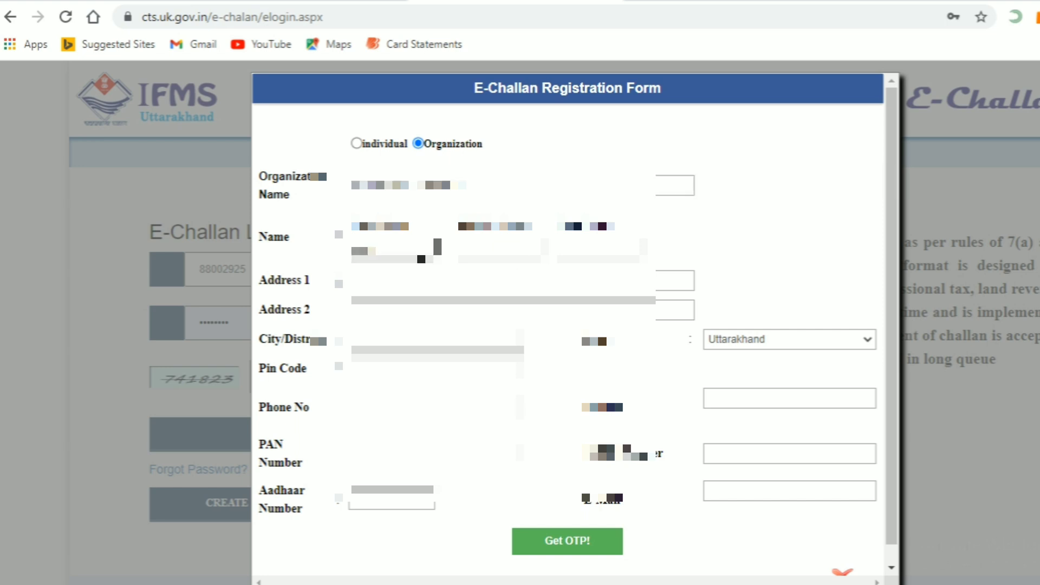
pyautogui.write('aaaa')
pyautogui.click(600, 249)
pyautogui.write('aaaa')
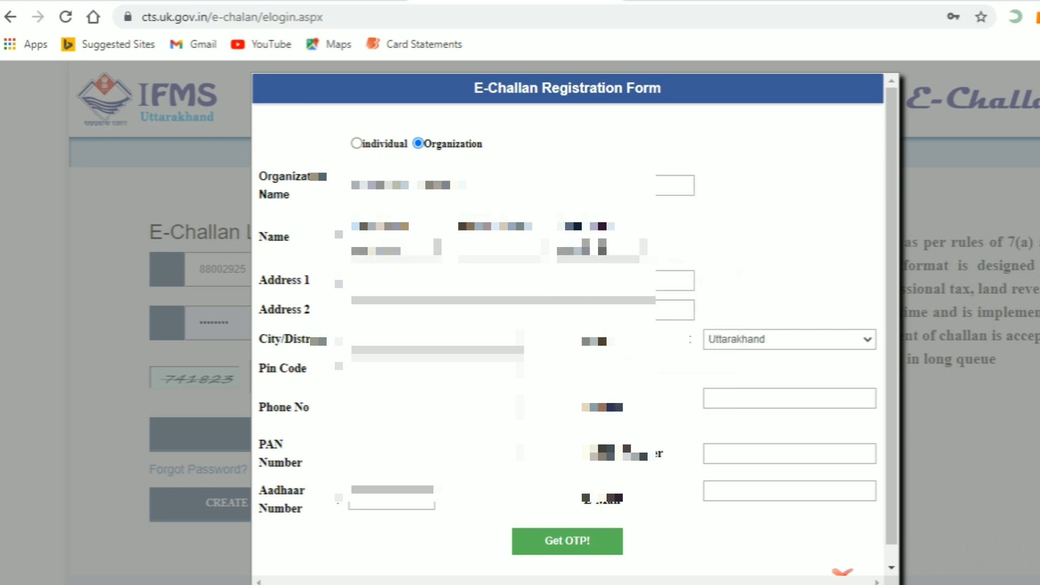
# Step: Fill in both address lines, the city/district and the pin code
pyautogui.click(397, 279)
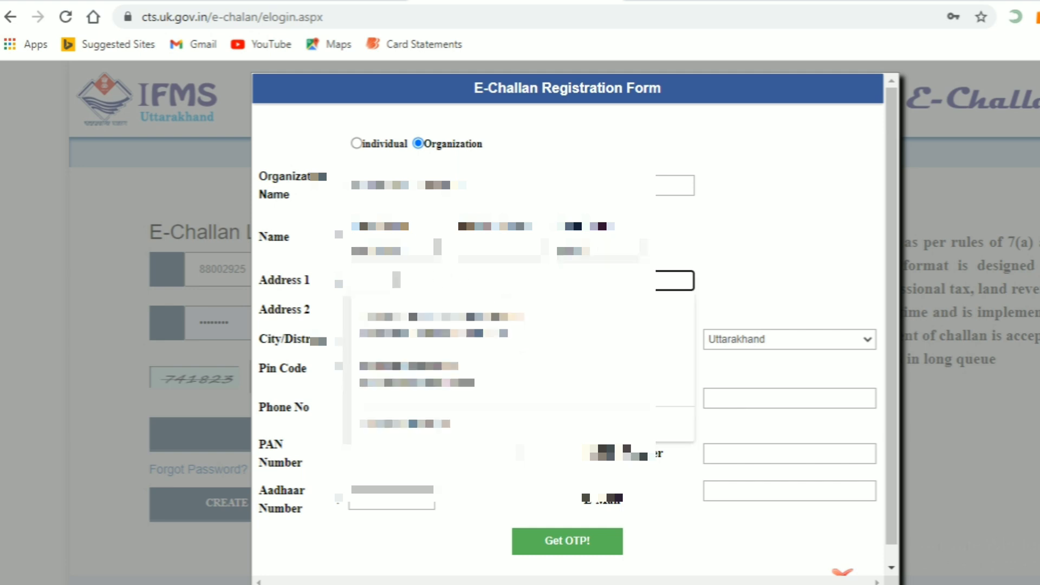
pyautogui.write('aaaa')
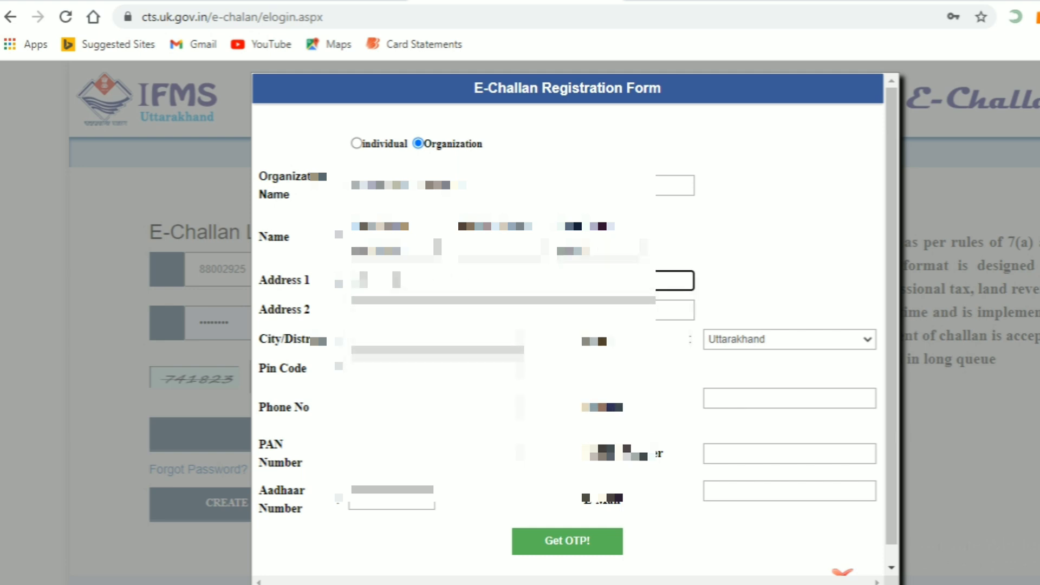
pyautogui.write('aa')
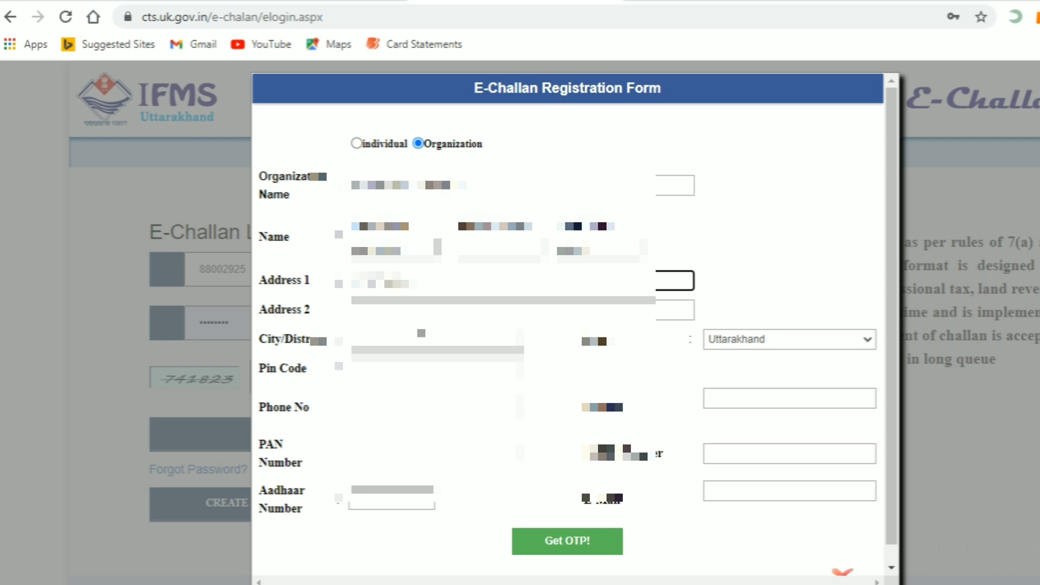
pyautogui.click(380, 308)
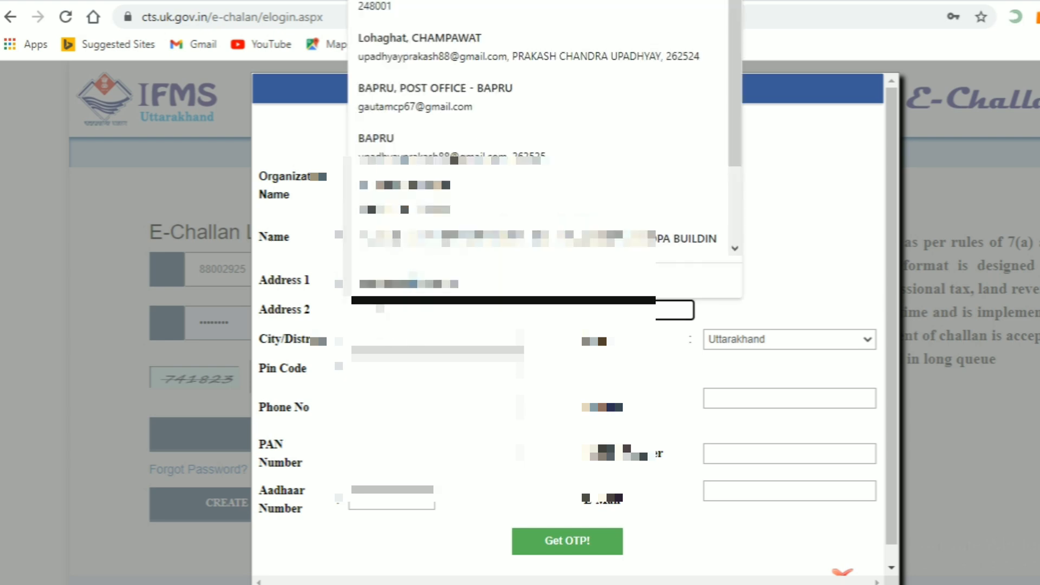
pyautogui.write('Champa')
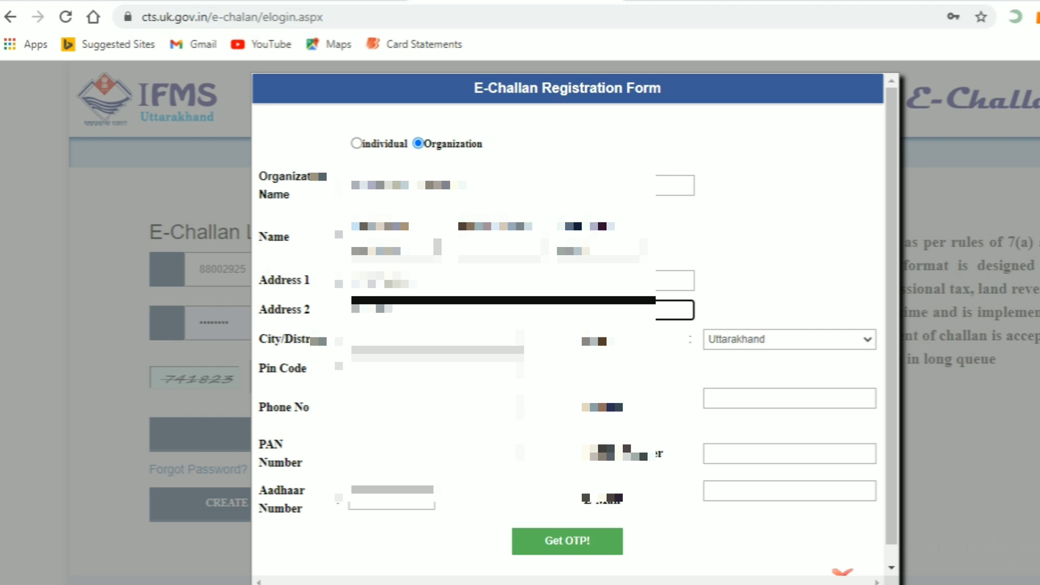
pyautogui.write('Dehradun')
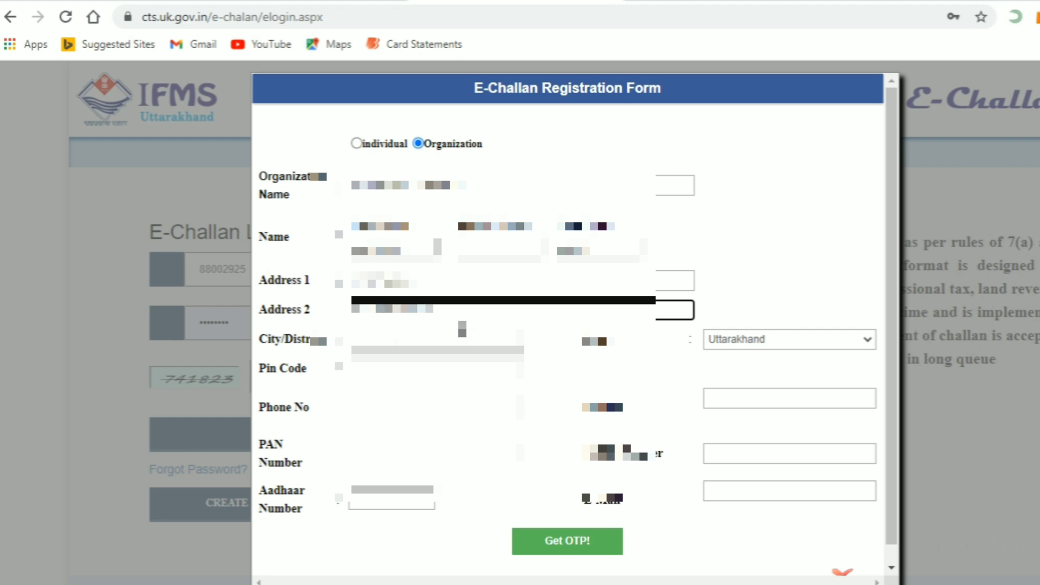
pyautogui.write(' Road')
pyautogui.click(420, 345)
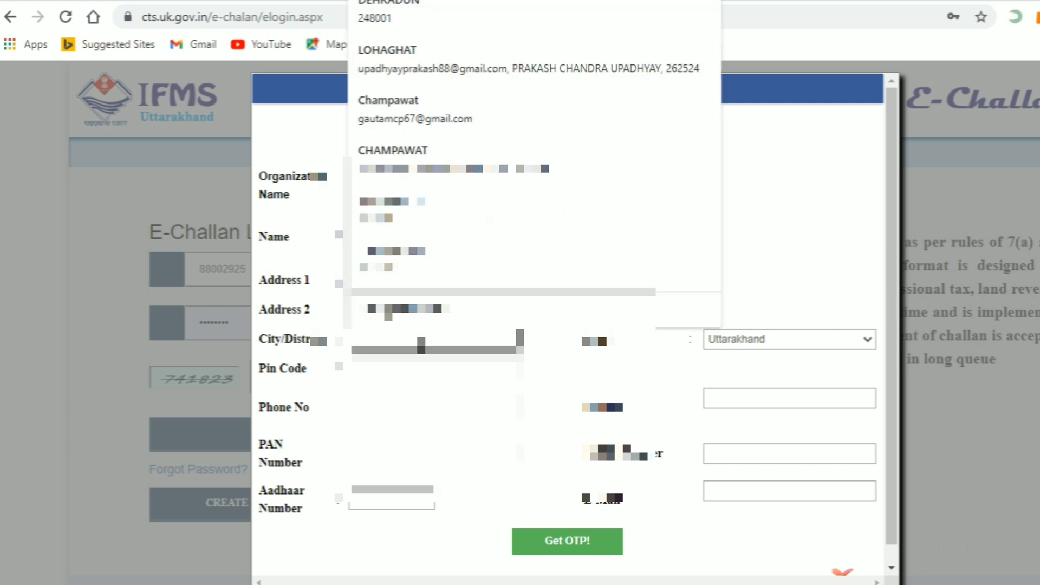
pyautogui.write('Champawat')
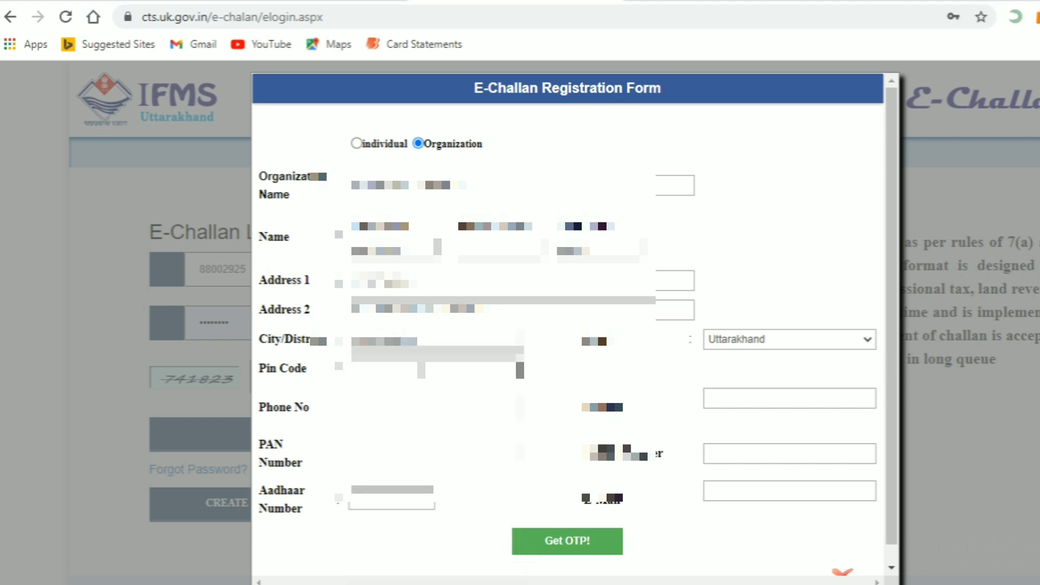
pyautogui.click(421, 370)
pyautogui.write('26')
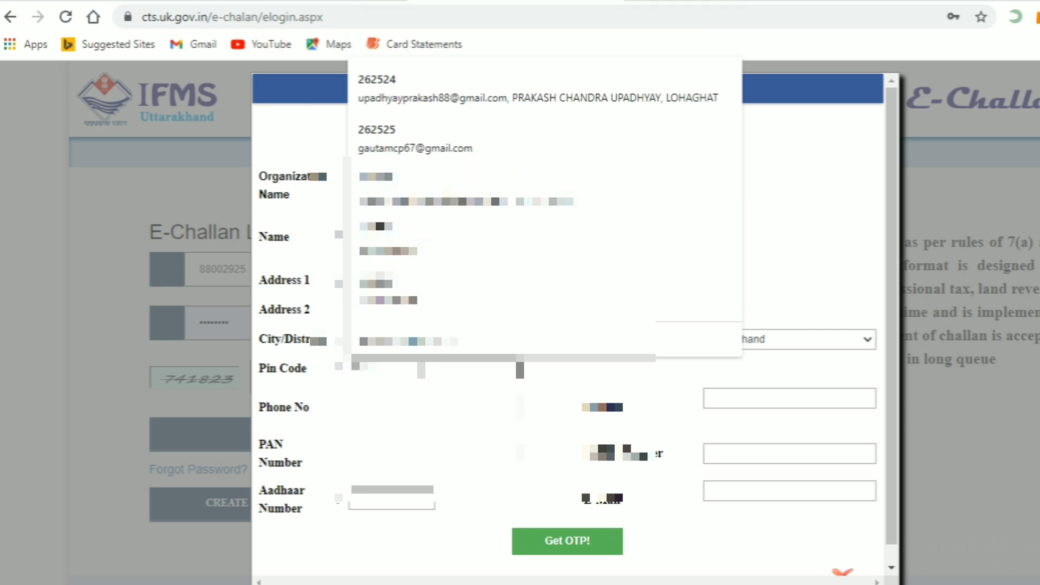
pyautogui.write('2')
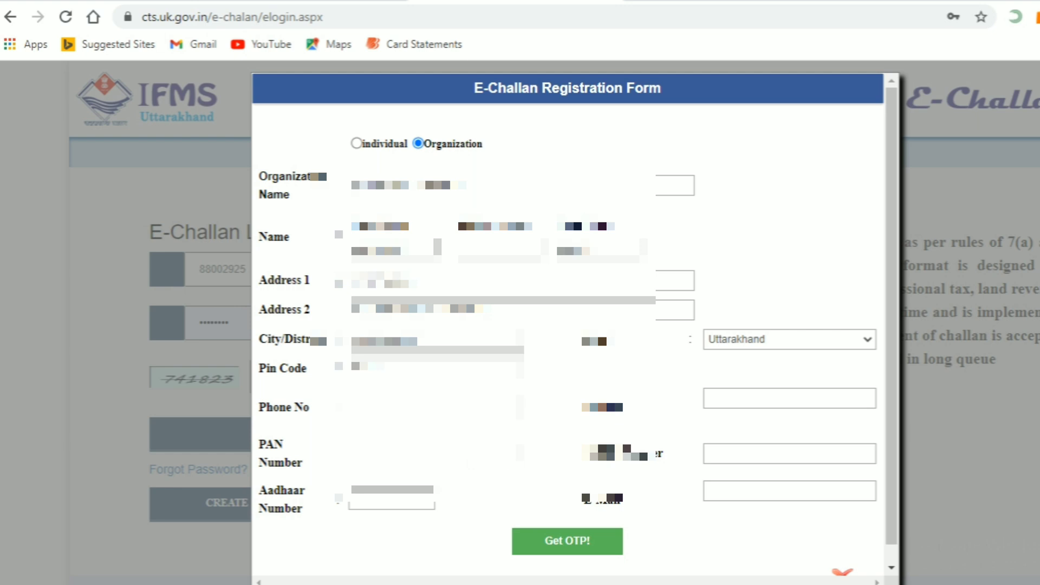
pyautogui.click(429, 412)
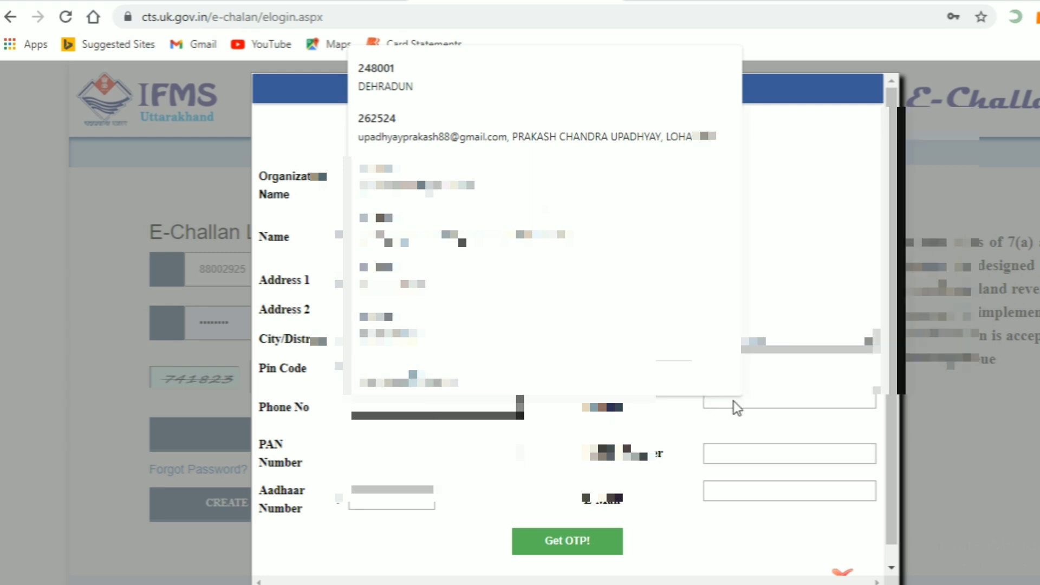
# Step: Enter the phone number and fill in the state
pyautogui.click(765, 401)
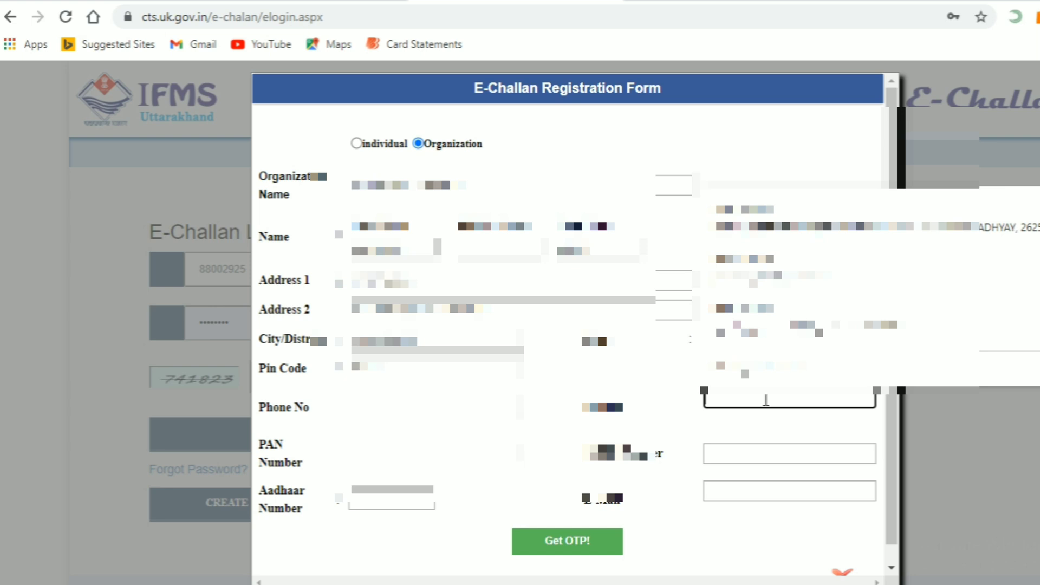
pyautogui.write('941136')
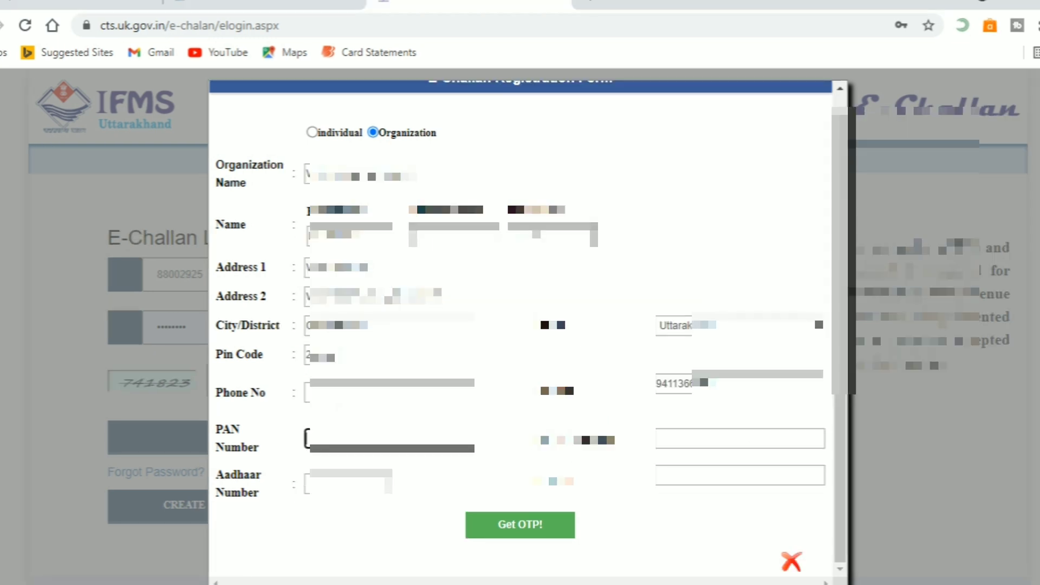
pyautogui.write('AA')
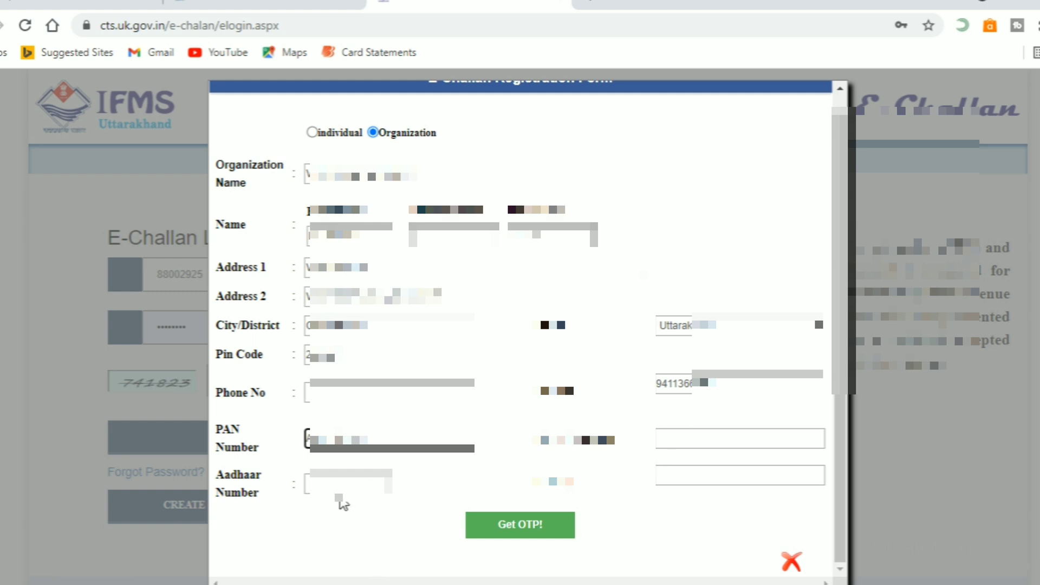
# Step: Begin entering the Aadhaar number details
pyautogui.click(338, 484)
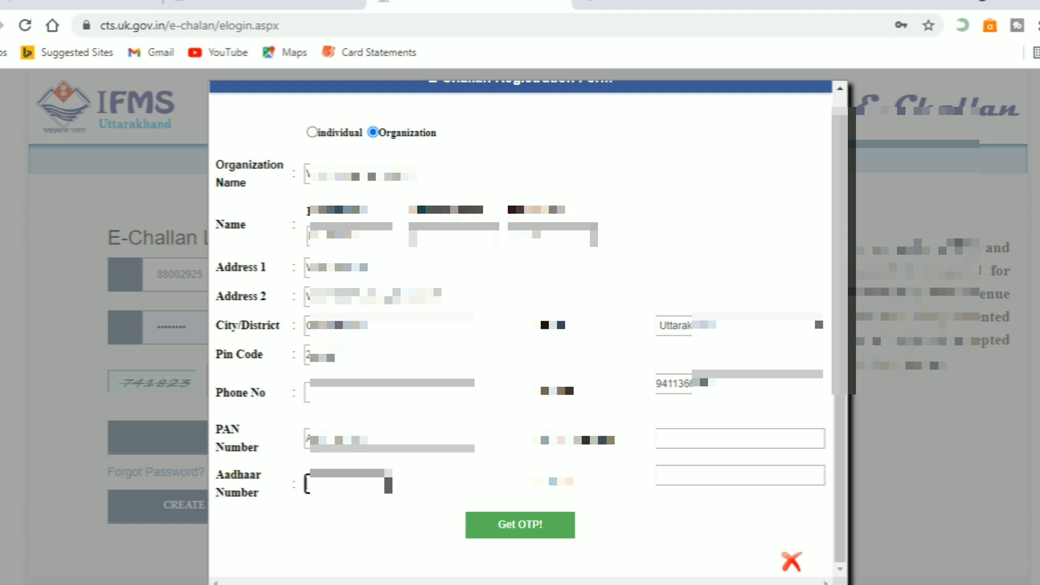
pyautogui.moveTo(157, 584)
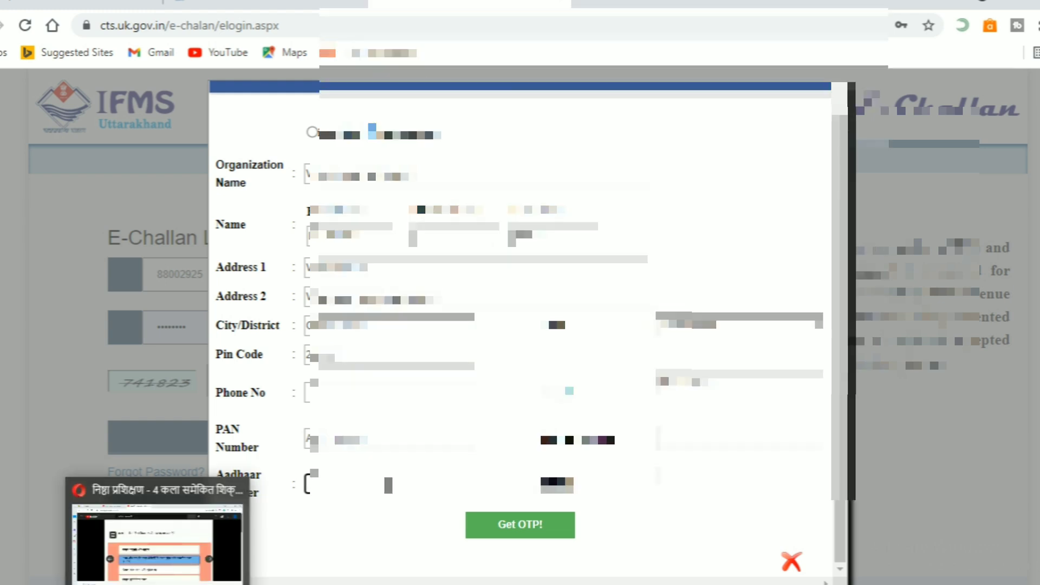
pyautogui.write('***')
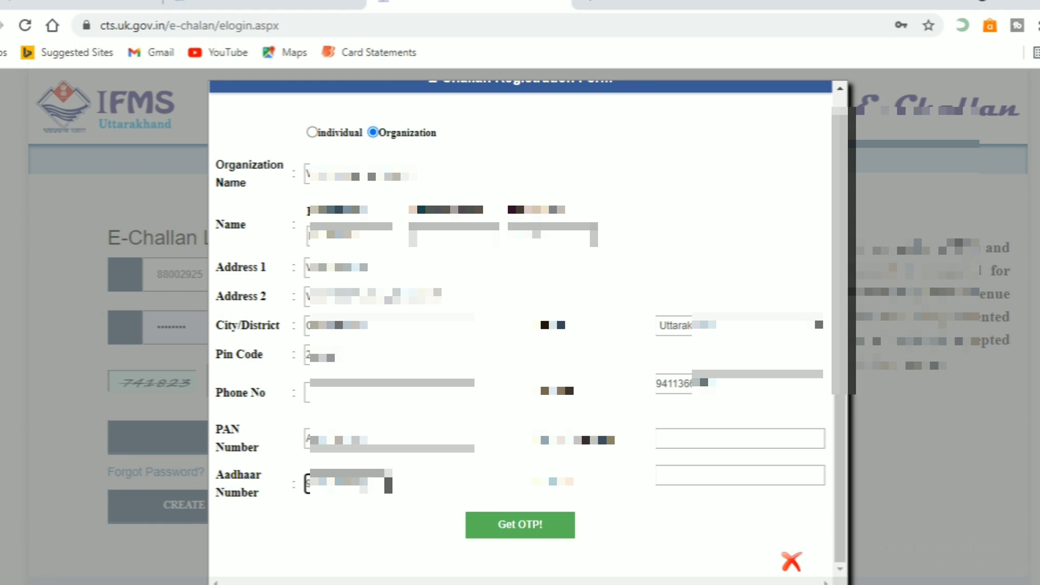
pyautogui.write('**')
pyautogui.click(683, 482)
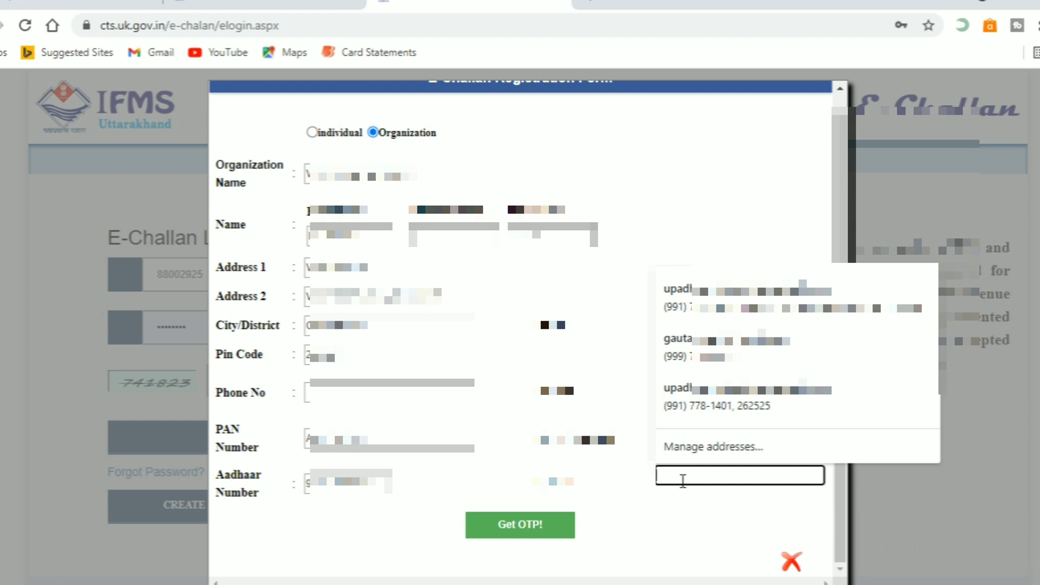
pyautogui.write('w')
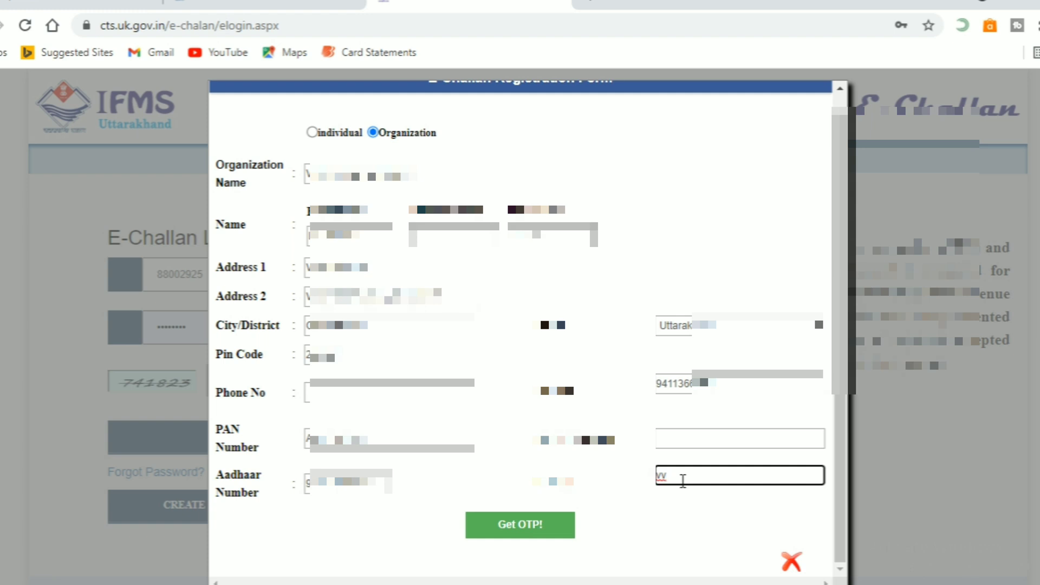
pyautogui.write('m')
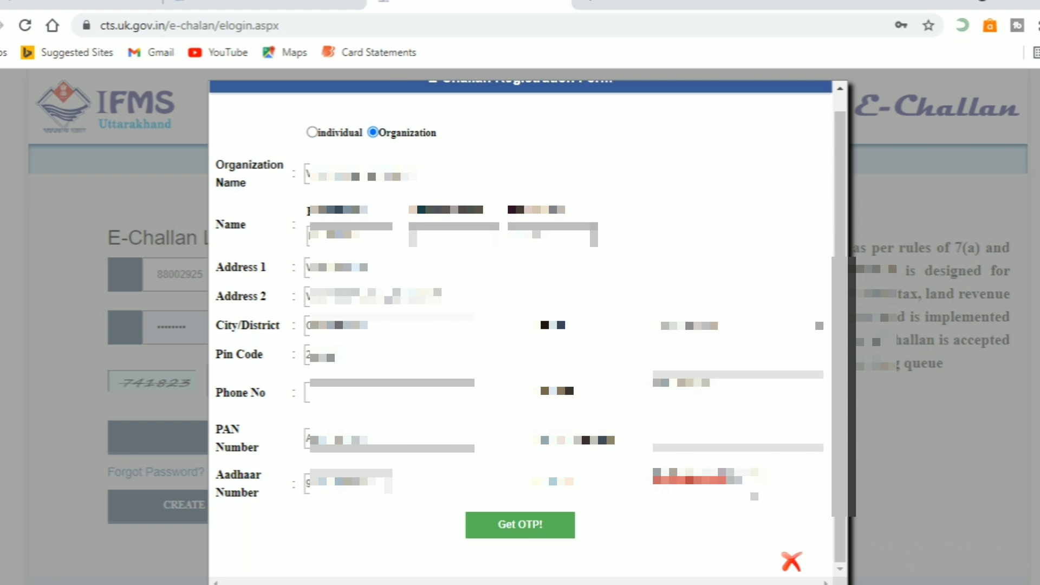
# Step: Request and validate the mobile OTP, then fill in the captcha code
pyautogui.click(528, 532)
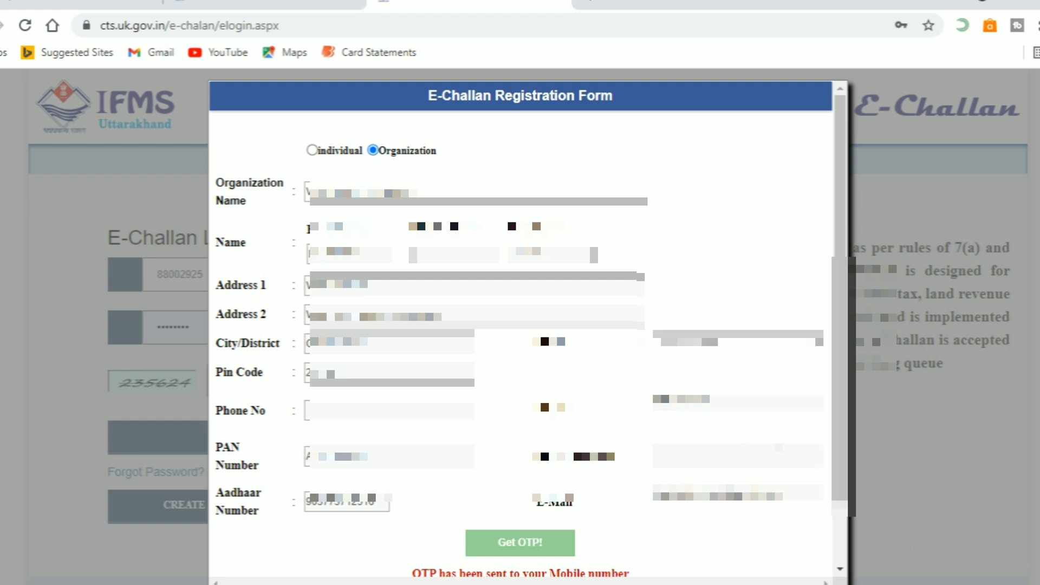
pyautogui.scroll(-2, 843, 445)
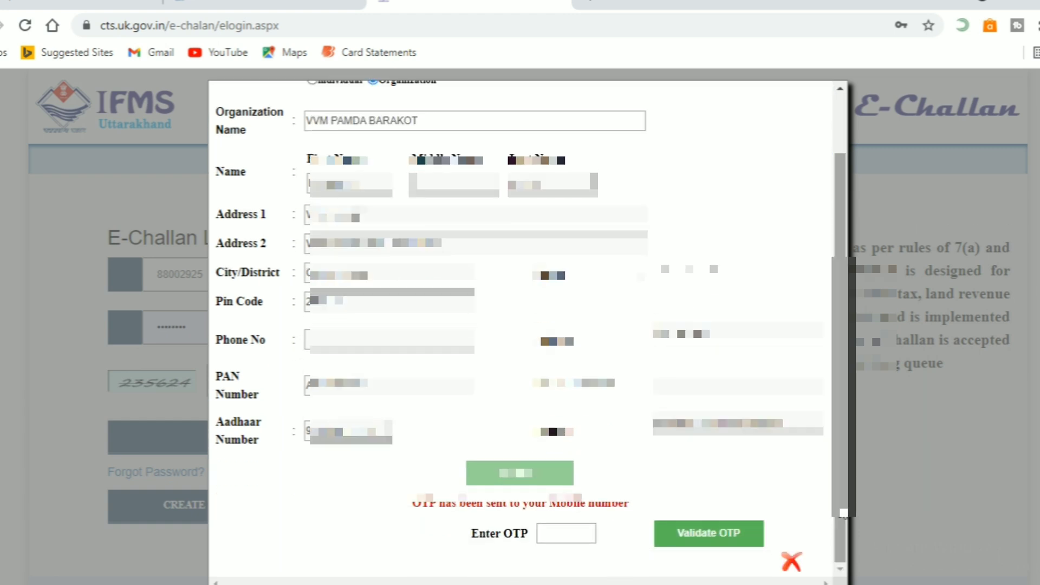
pyautogui.click(554, 533)
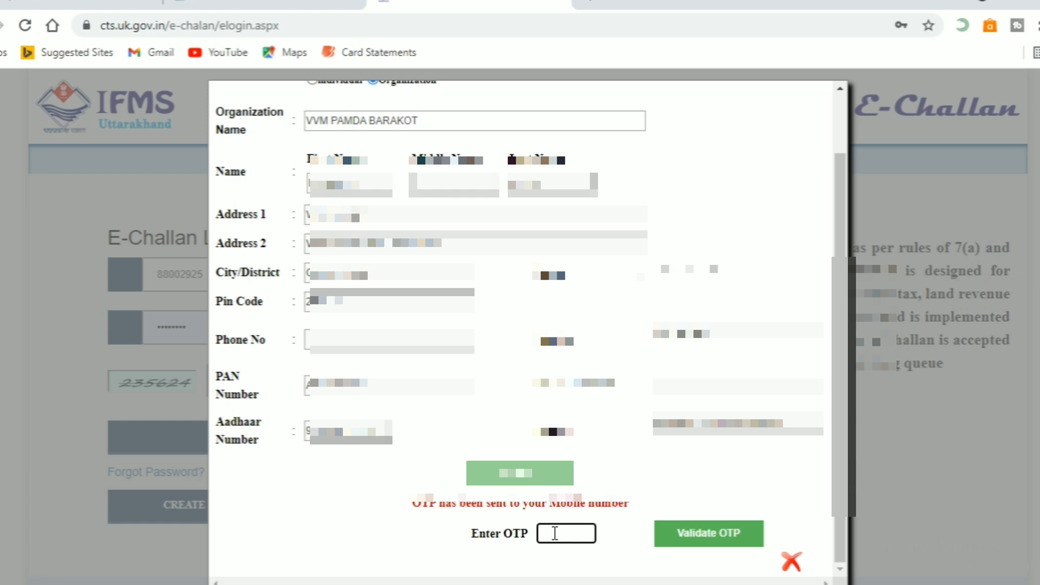
pyautogui.write('8')
pyautogui.write('W')
pyautogui.write('0Z')
pyautogui.write('B')
pyautogui.click(702, 537)
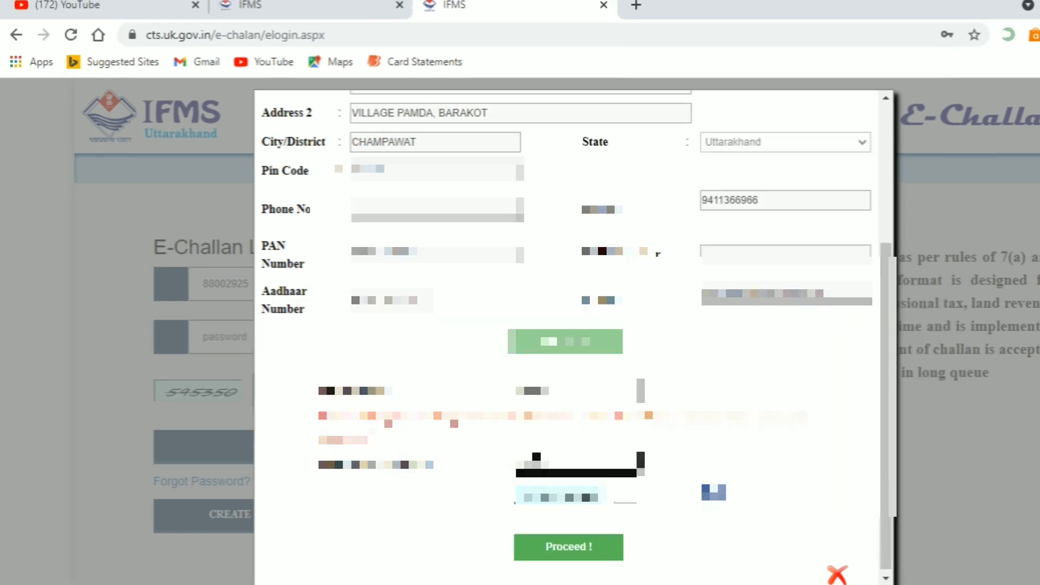
pyautogui.click(626, 494)
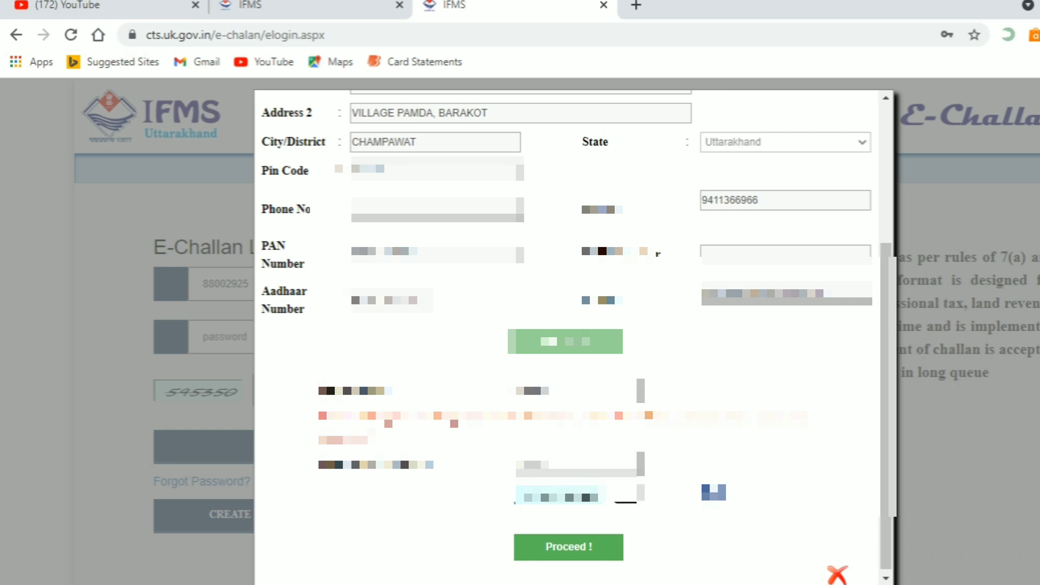
# Step: Submit the registration and sign in with the account password and captcha
pyautogui.click(580, 547)
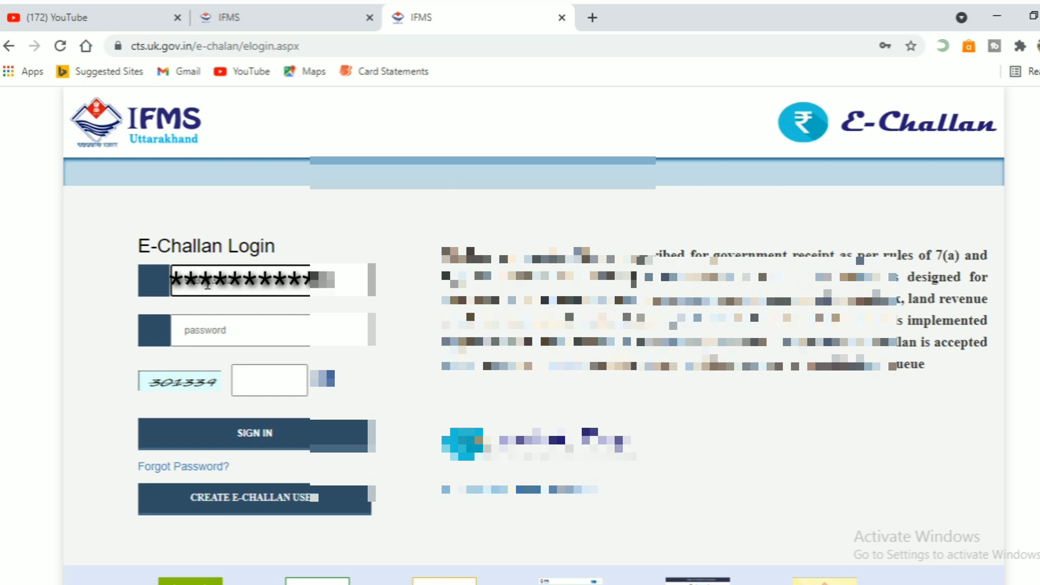
pyautogui.click(211, 330)
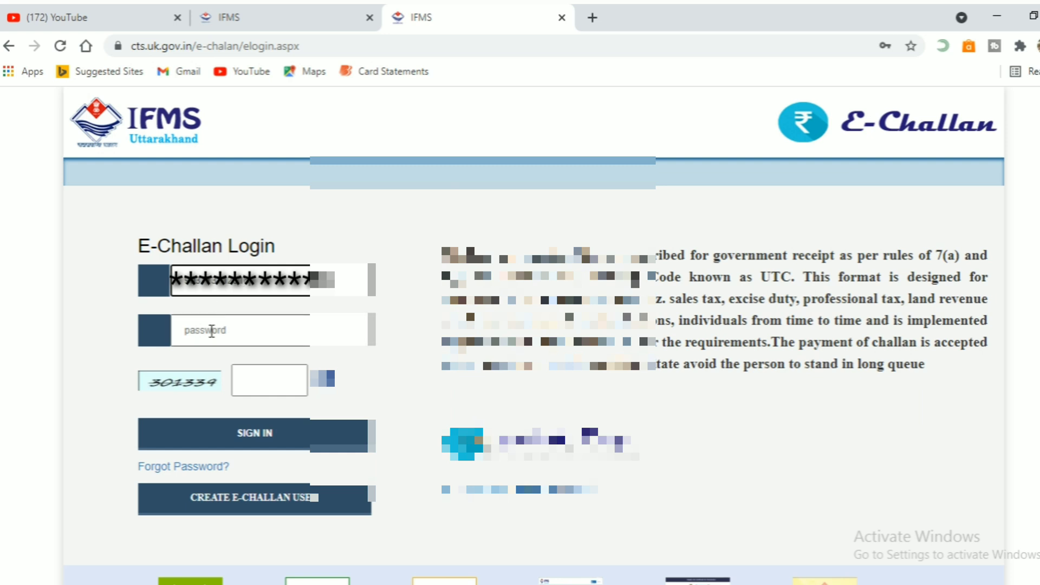
pyautogui.write('*****')
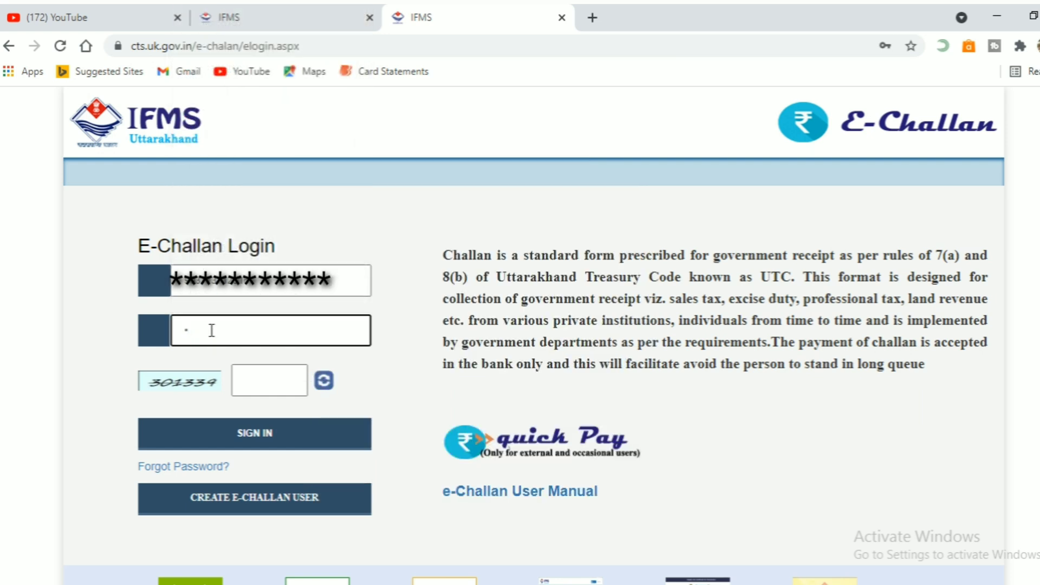
pyautogui.write('****')
pyautogui.click(261, 380)
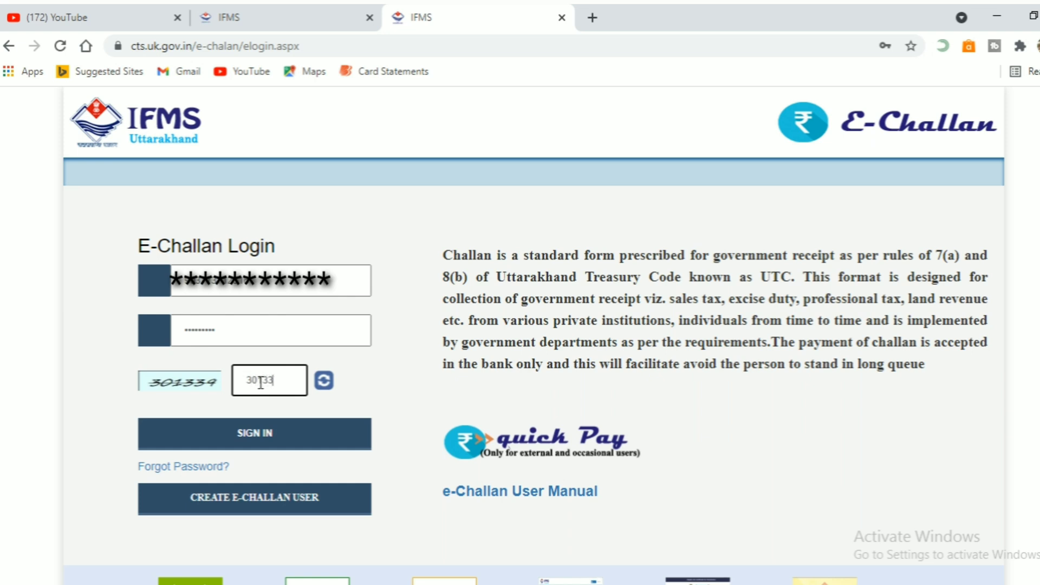
pyautogui.click(264, 438)
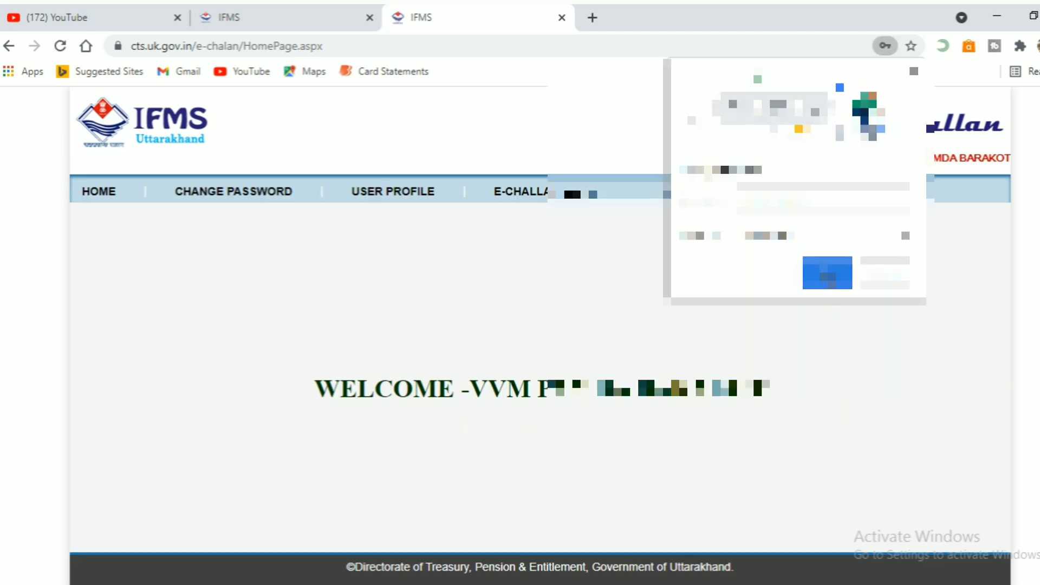
# Step: Save the password in Chrome and go to the E-Challan Entry page
pyautogui.click(825, 272)
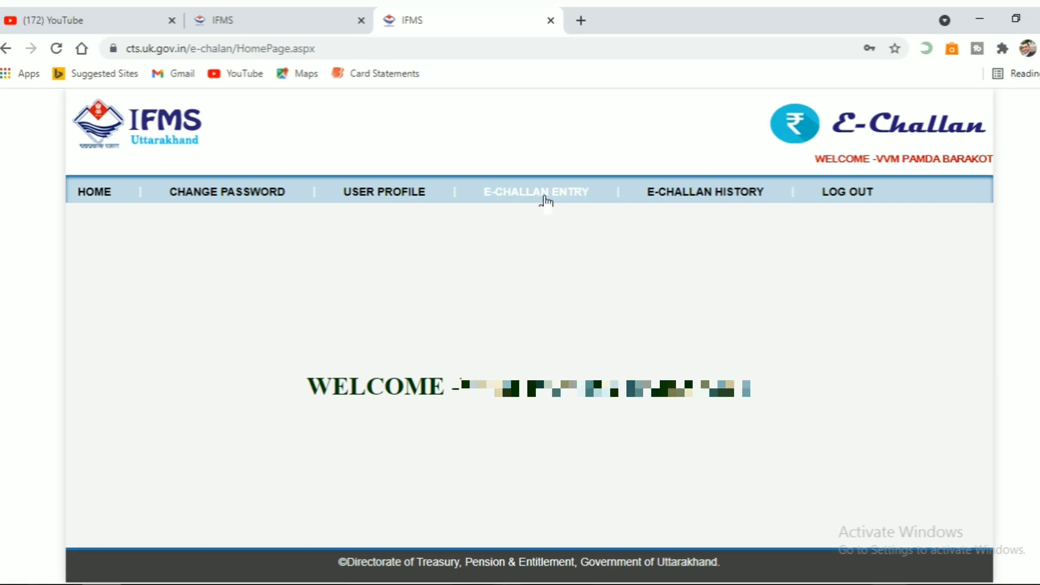
pyautogui.click(540, 196)
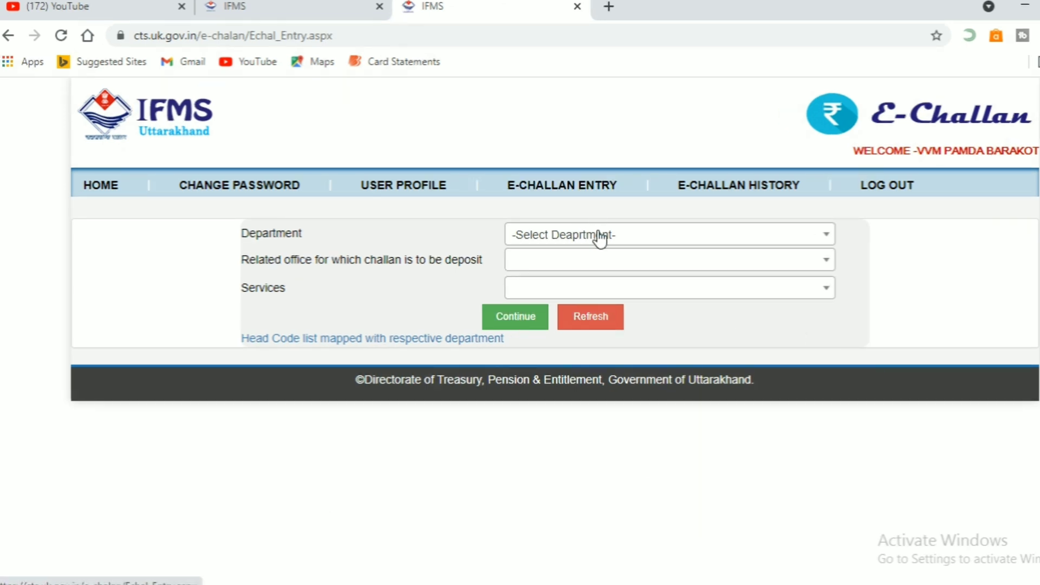
# Step: Search 'secon' in the Department list and pick Director Secondary Education
pyautogui.click(599, 238)
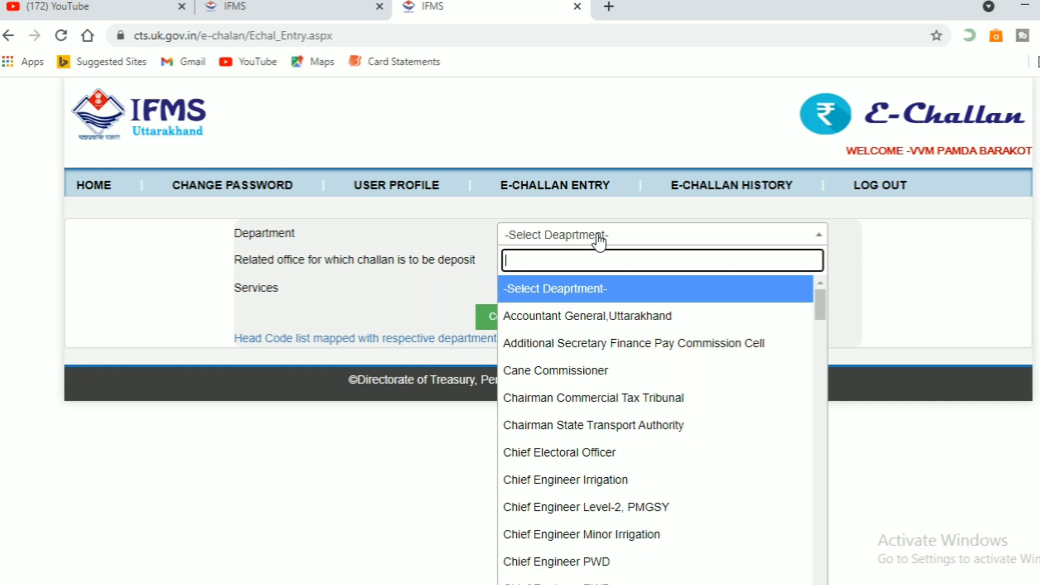
pyautogui.write('ed')
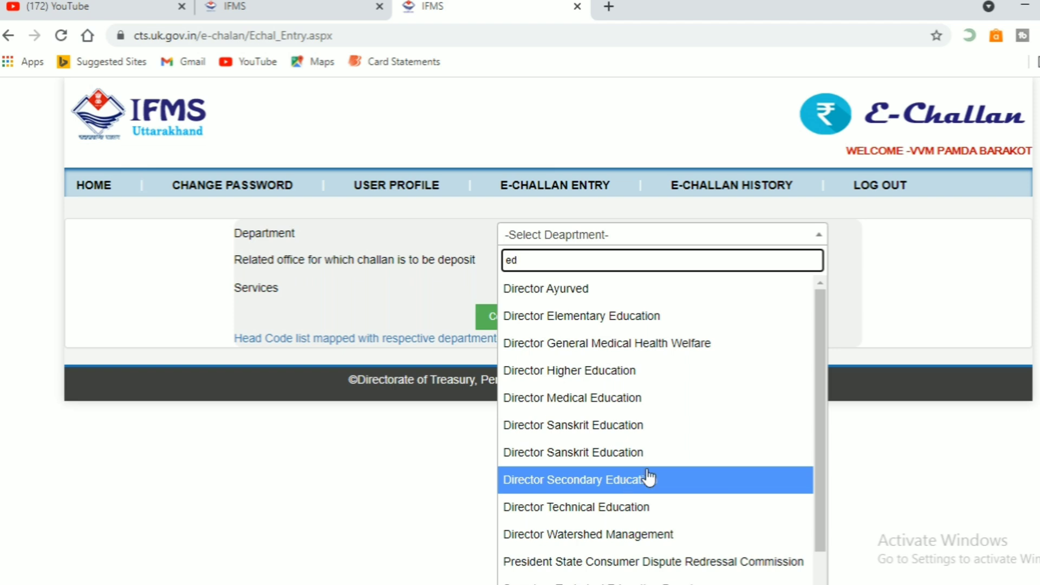
pyautogui.press('BackSpace')
pyautogui.press('BackSpace')
pyautogui.moveTo(818, 298)
pyautogui.mouseDown()
pyautogui.moveTo(820, 337)
pyautogui.moveTo(811, 300)
pyautogui.mouseUp()
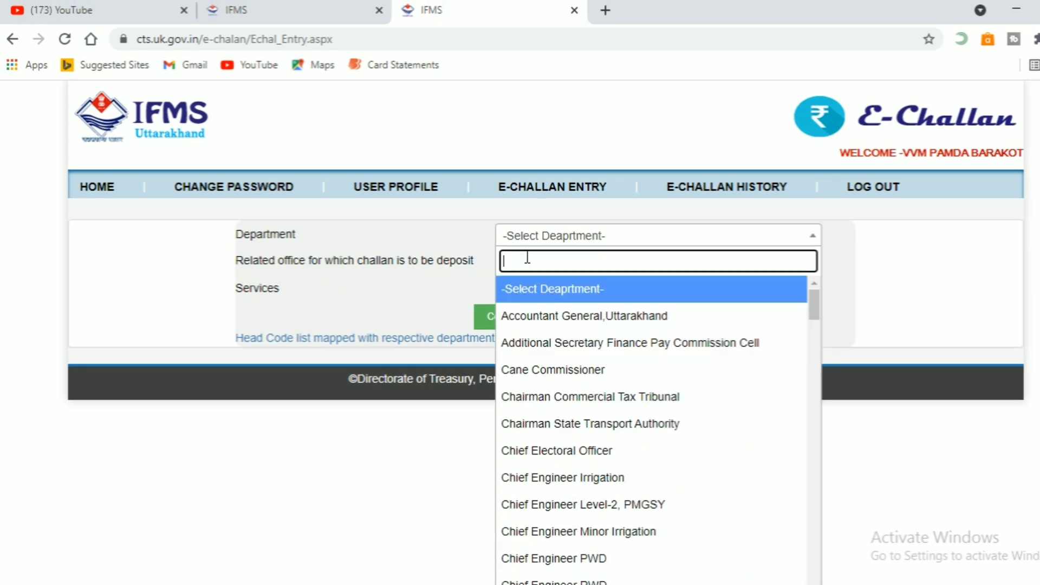
pyautogui.write('se')
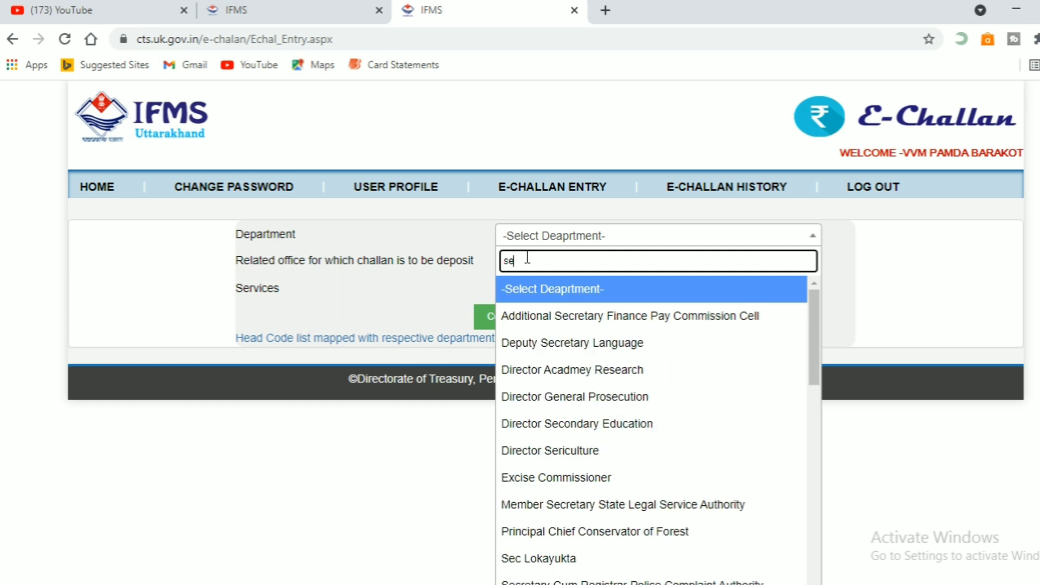
pyautogui.write('con')
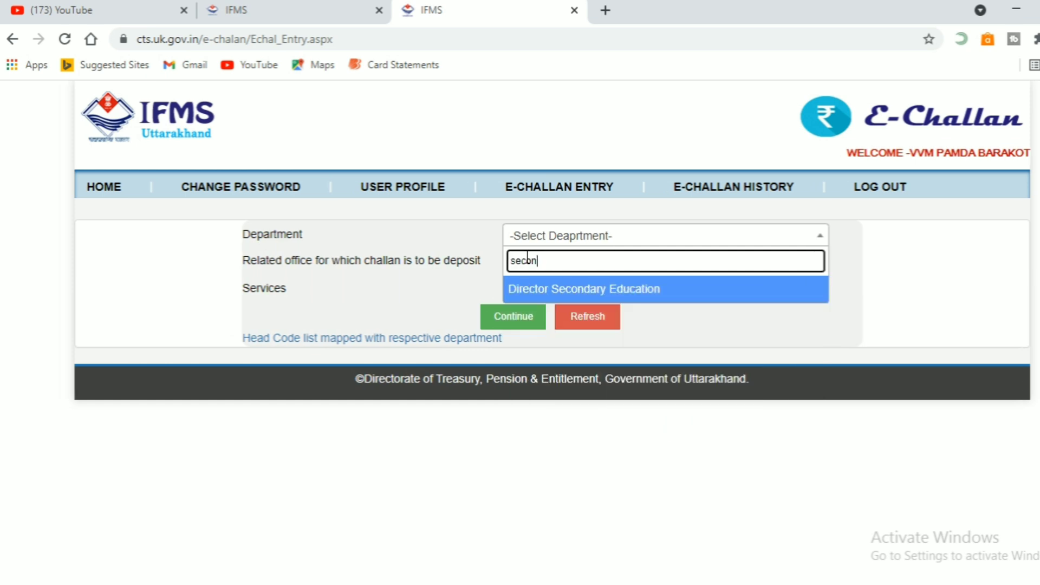
pyautogui.click(566, 289)
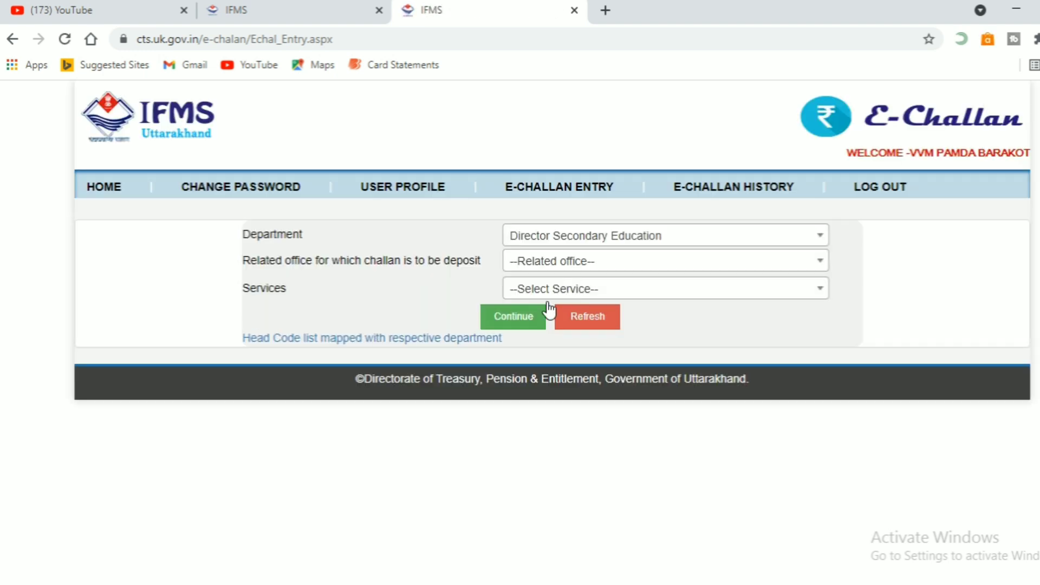
pyautogui.hotkey('alt', 'Tab')
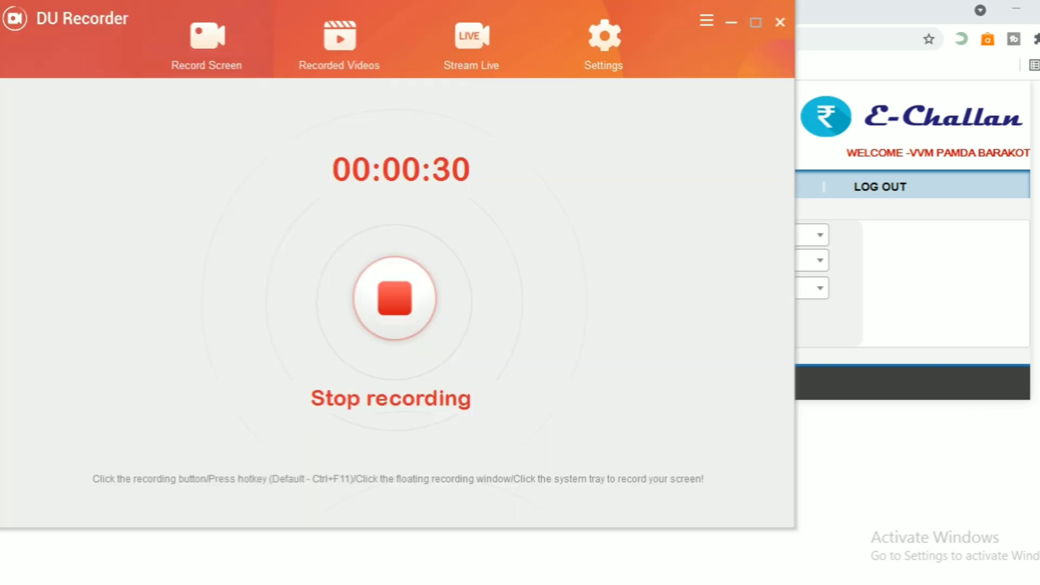
pyautogui.hotkey('alt', 'Tab')
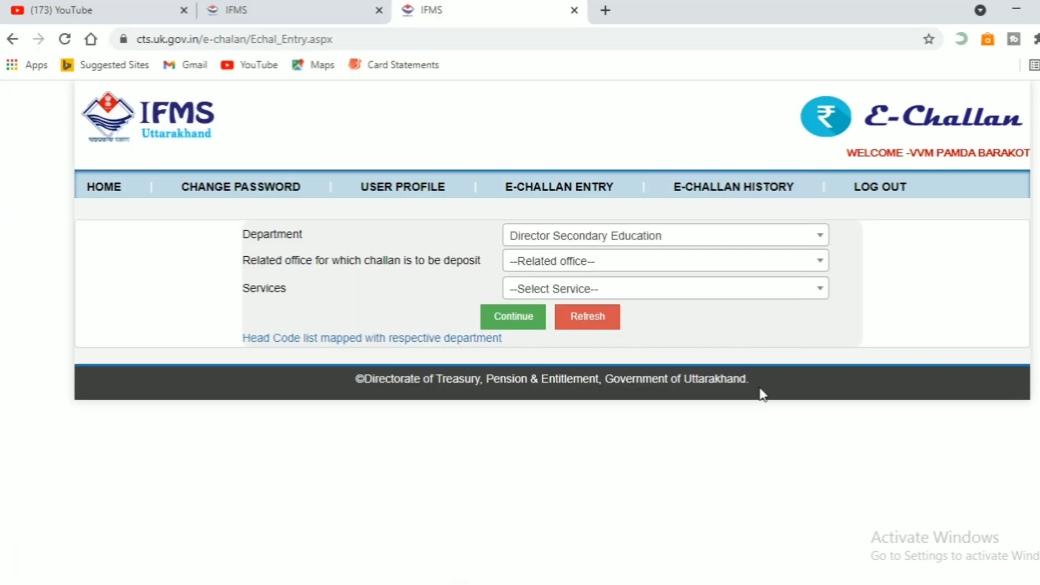
# Step: Search 'secr' and choose Secretary Secondery Education BoardRamnagar- (Ramnagar) as related office
pyautogui.click(638, 263)
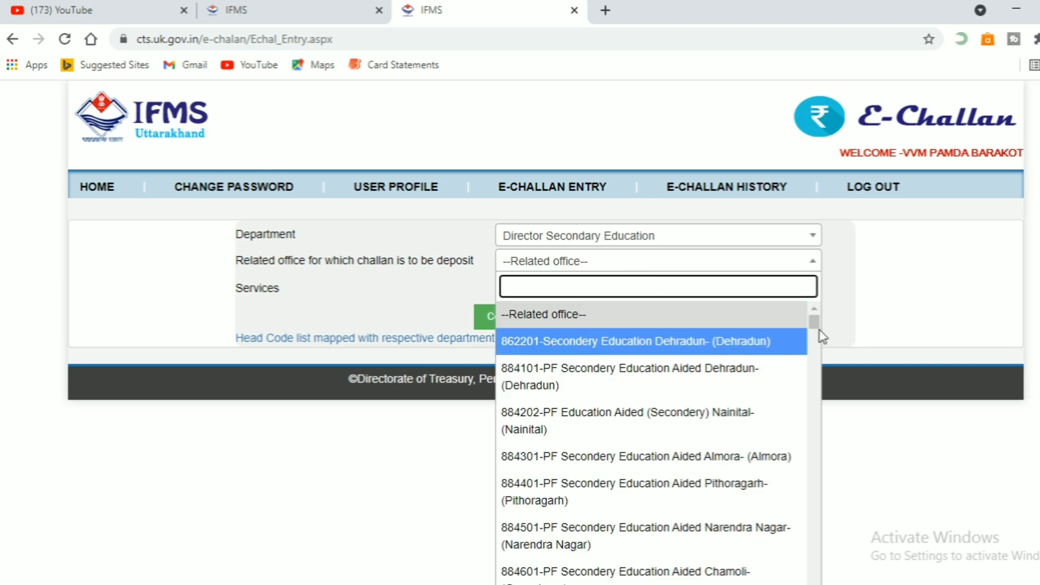
pyautogui.moveTo(814, 324)
pyautogui.mouseDown()
pyautogui.moveTo(820, 431)
pyautogui.moveTo(815, 320)
pyautogui.mouseUp()
pyautogui.write('sec')
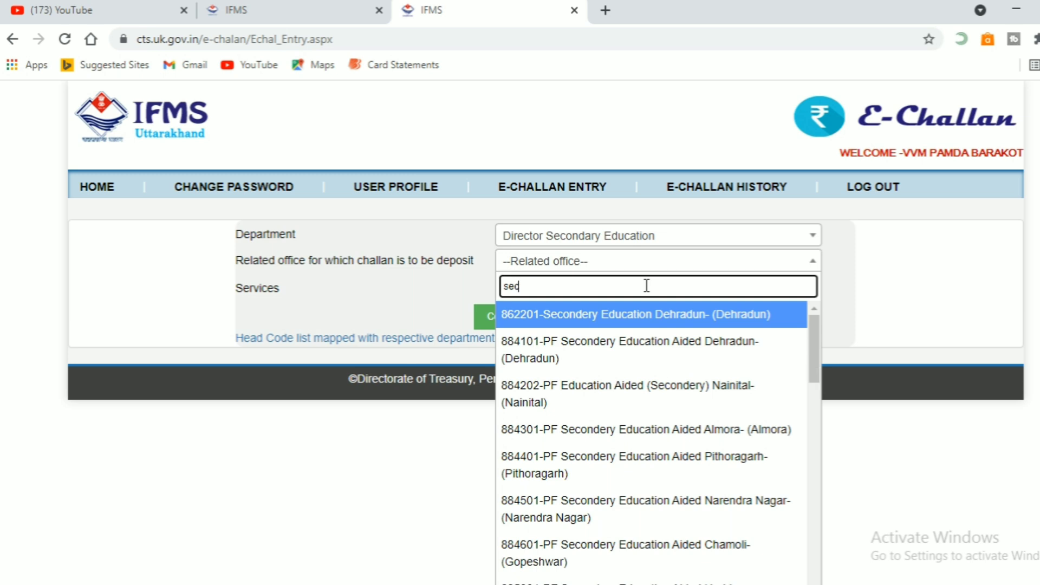
pyautogui.write('r')
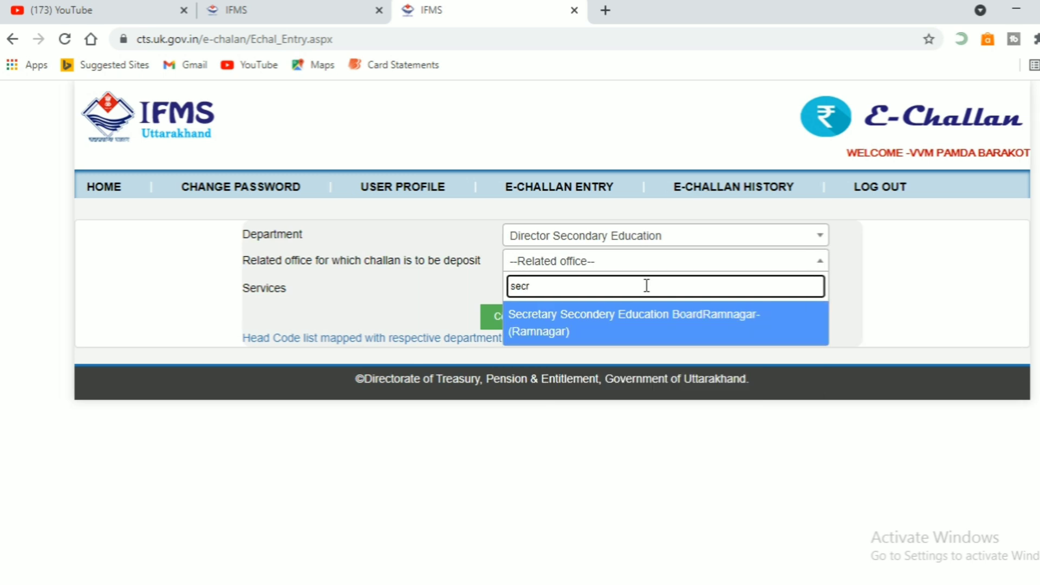
pyautogui.click(549, 321)
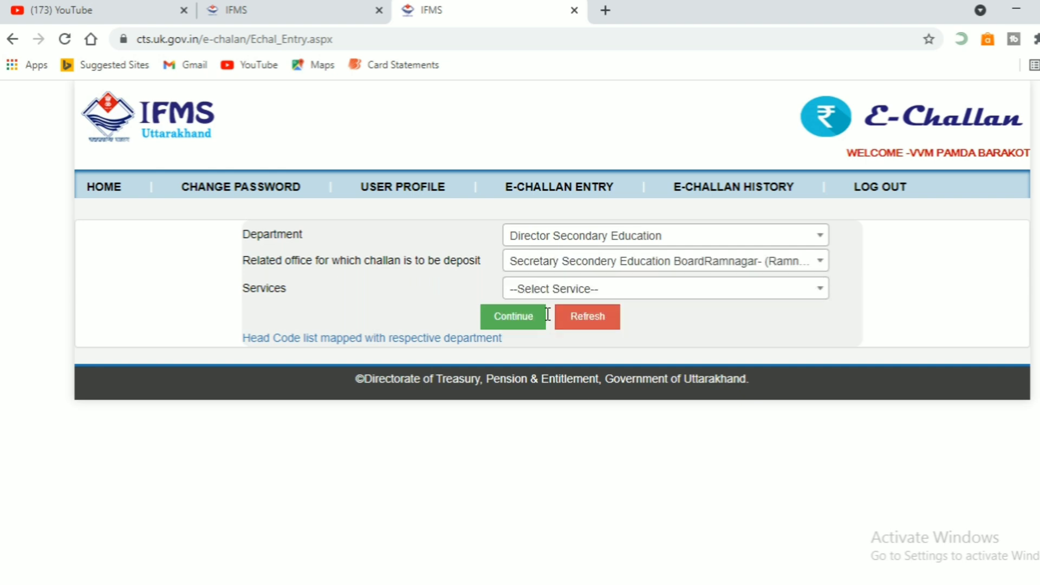
pyautogui.click(665, 295)
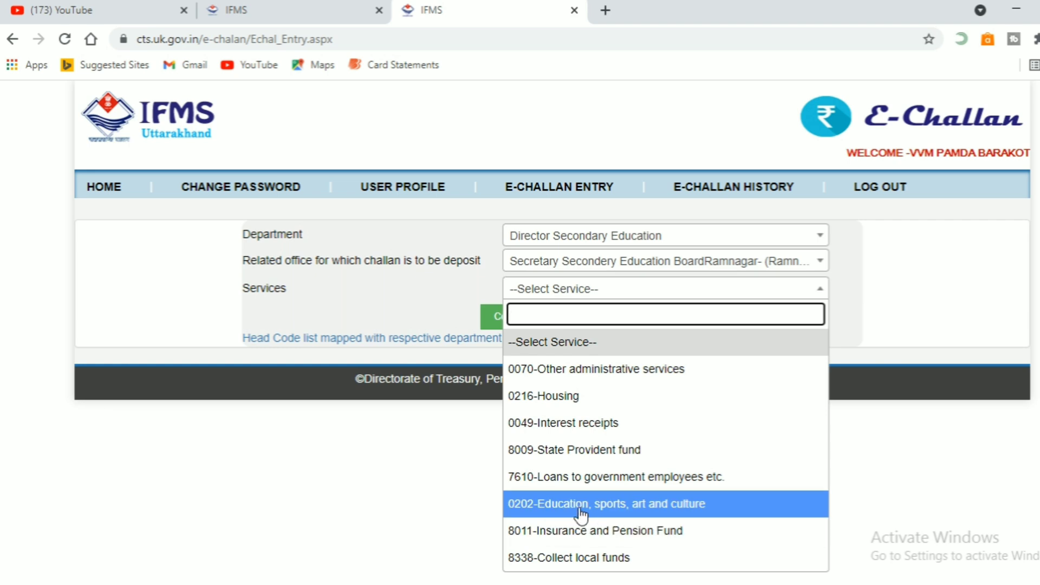
# Step: Pick 0202-Education, sports, art and culture from the Services list
pyautogui.click(580, 513)
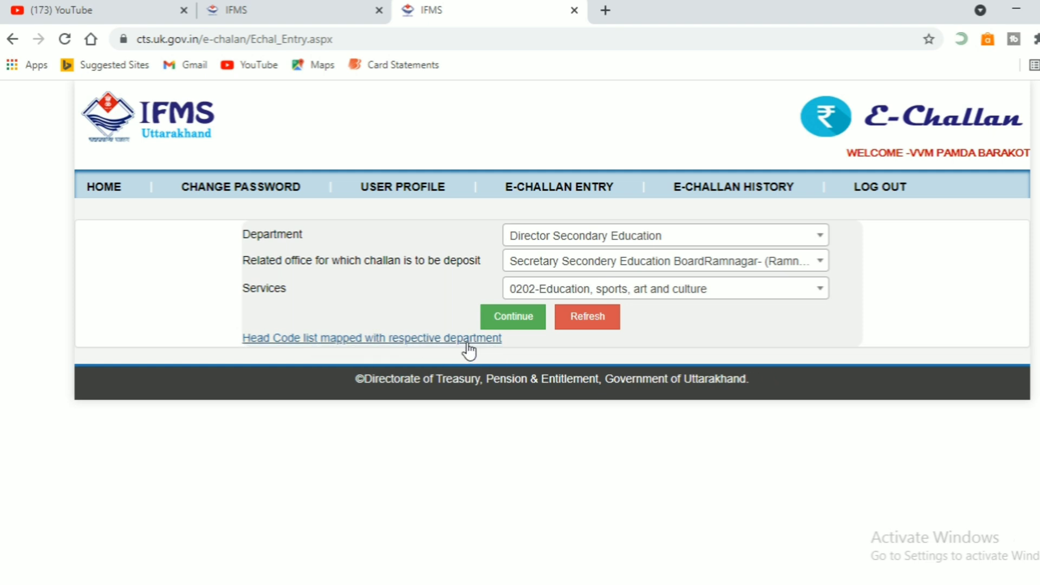
# Step: View the head code list Depatment Wise and browse the HOD Code department list
pyautogui.click(410, 340)
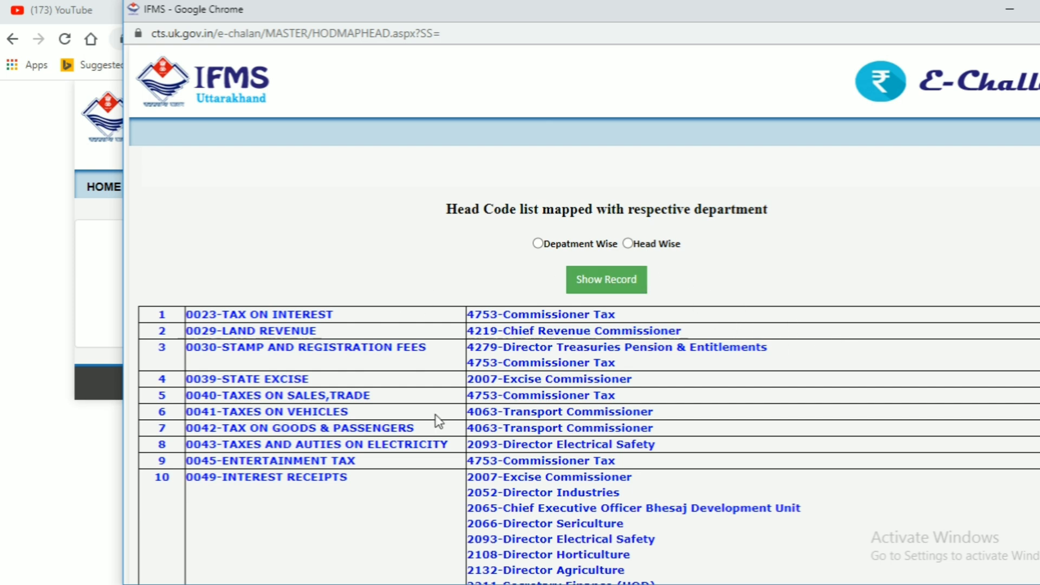
pyautogui.click(540, 248)
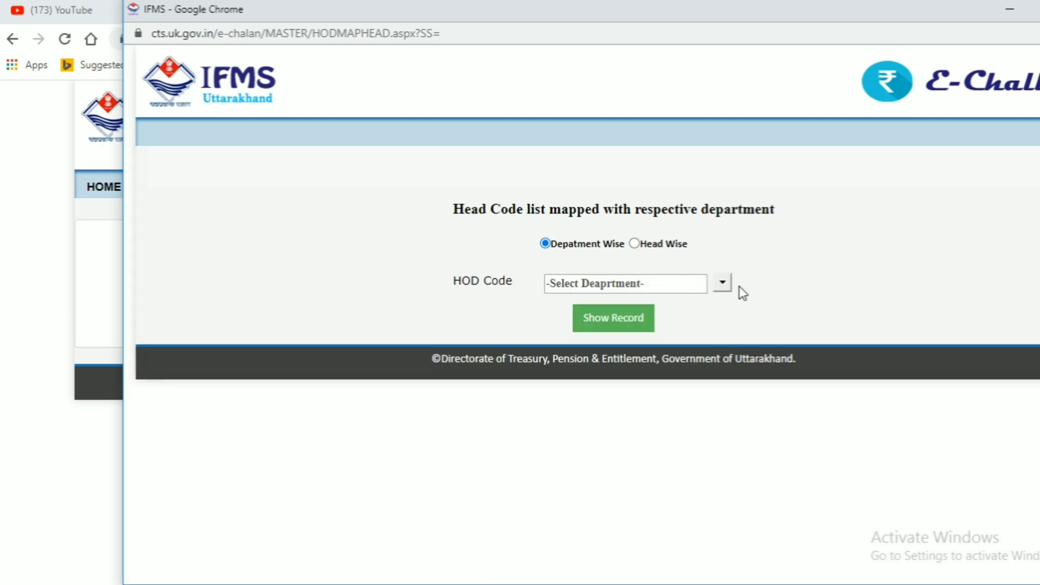
pyautogui.click(723, 284)
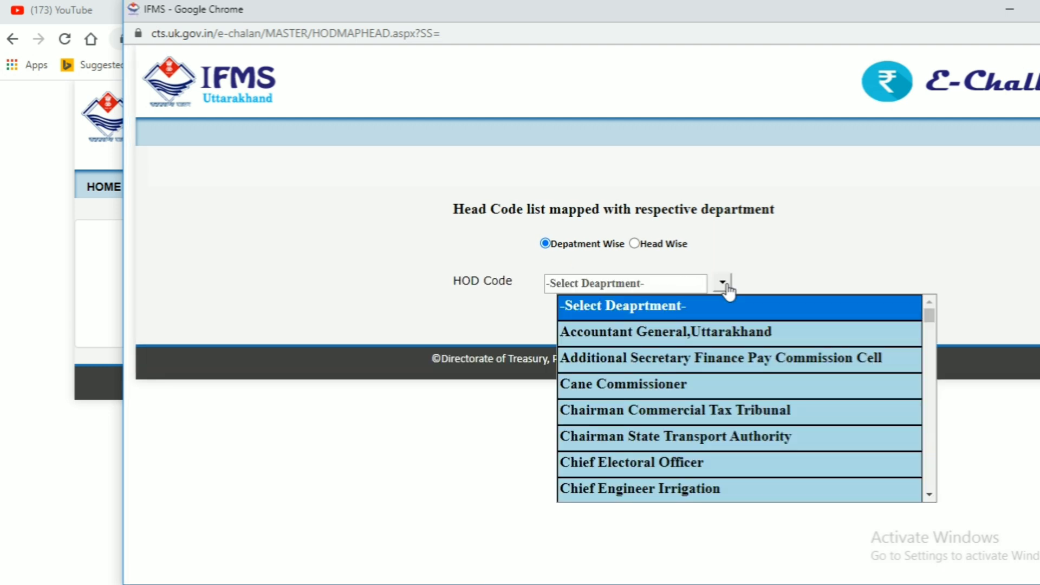
pyautogui.write('D')
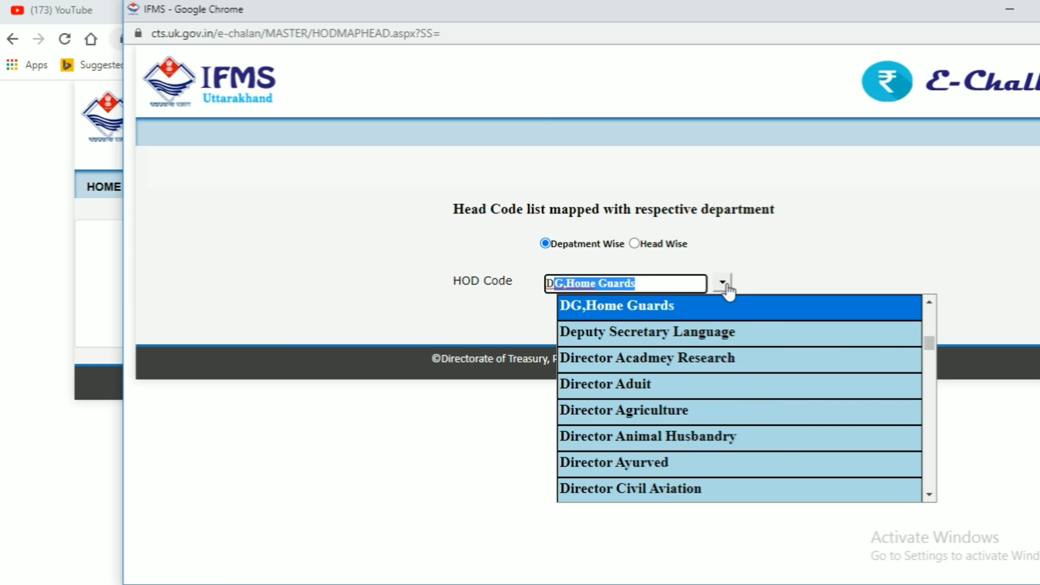
pyautogui.press('BackSpace')
pyautogui.write('e')
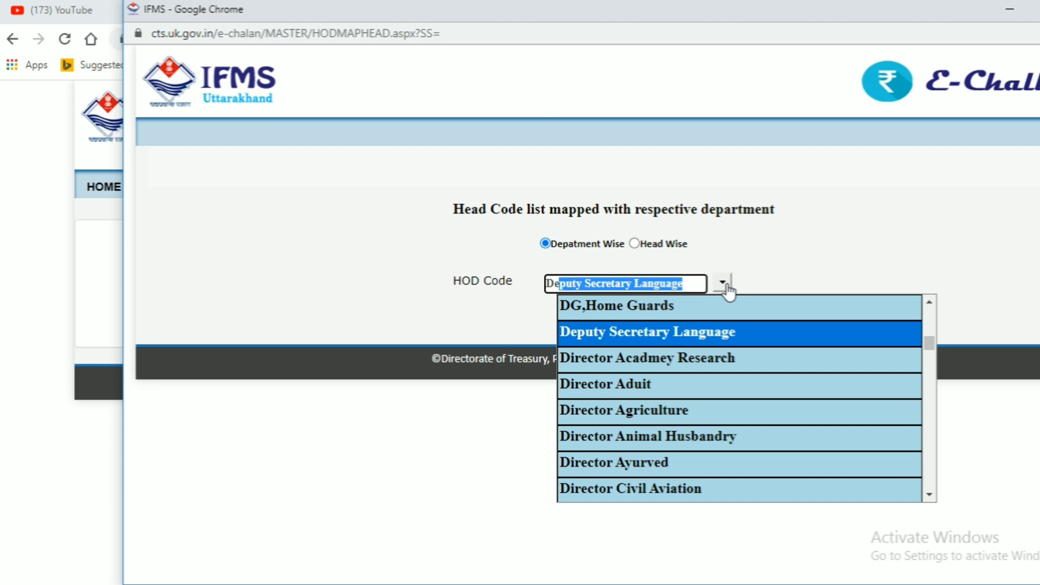
pyautogui.press('BackSpace')
pyautogui.press('BackSpace')
pyautogui.press('BackSpace')
pyautogui.write('Excise Commissioner')
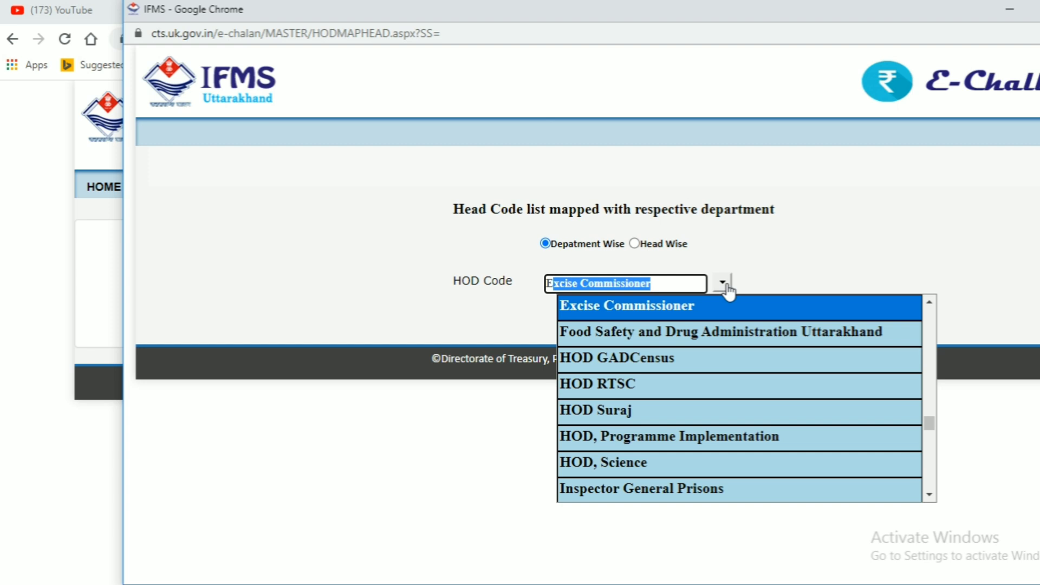
pyautogui.scroll(-5, 930, 496)
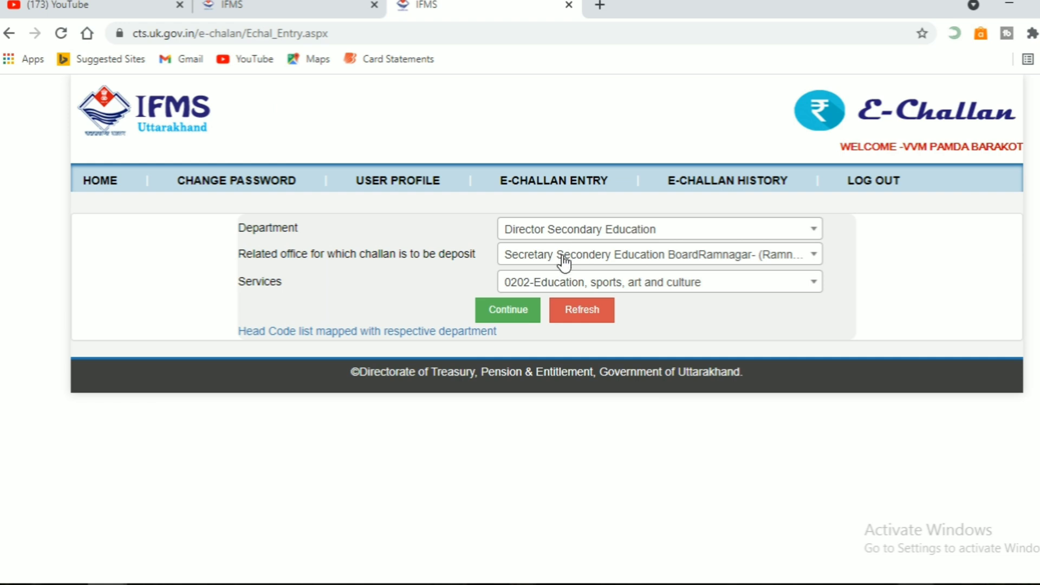
# Step: Load the 0202 Education services list for the chosen department and office, scrolling down to it
pyautogui.click(506, 317)
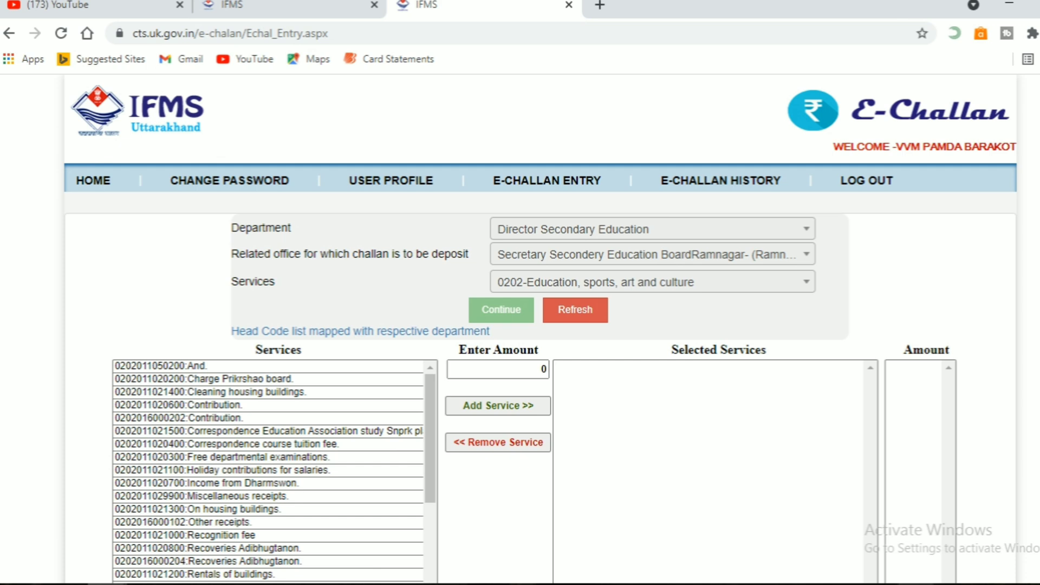
pyautogui.scroll(-2, 540, 328)
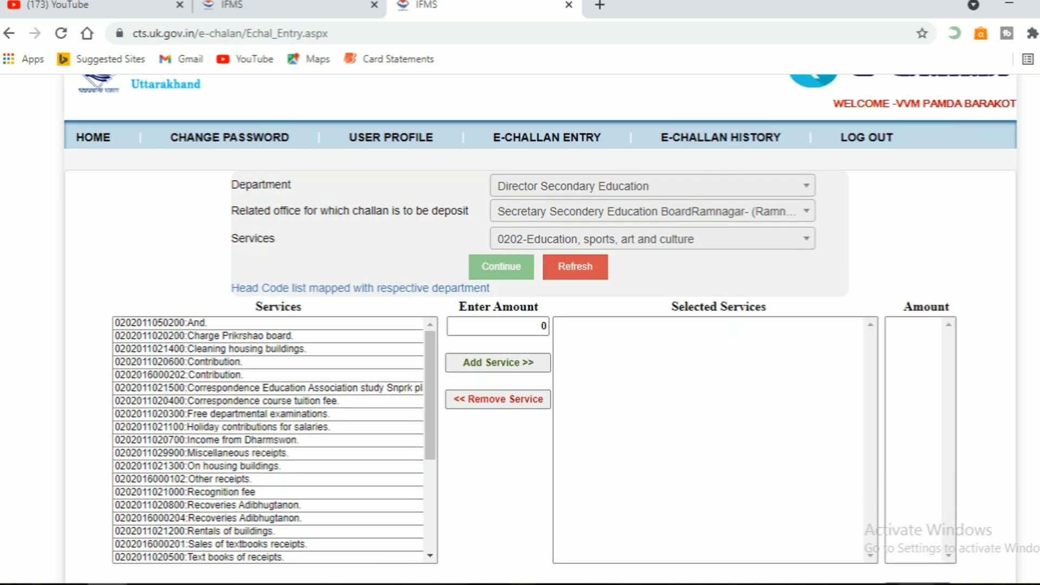
pyautogui.scroll(-2, 540, 328)
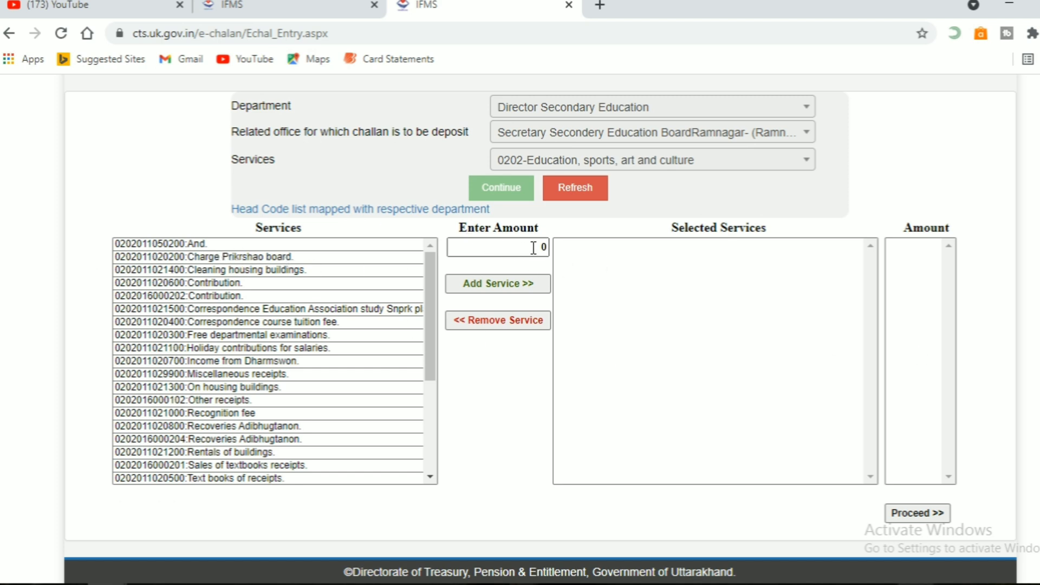
pyautogui.click(233, 259)
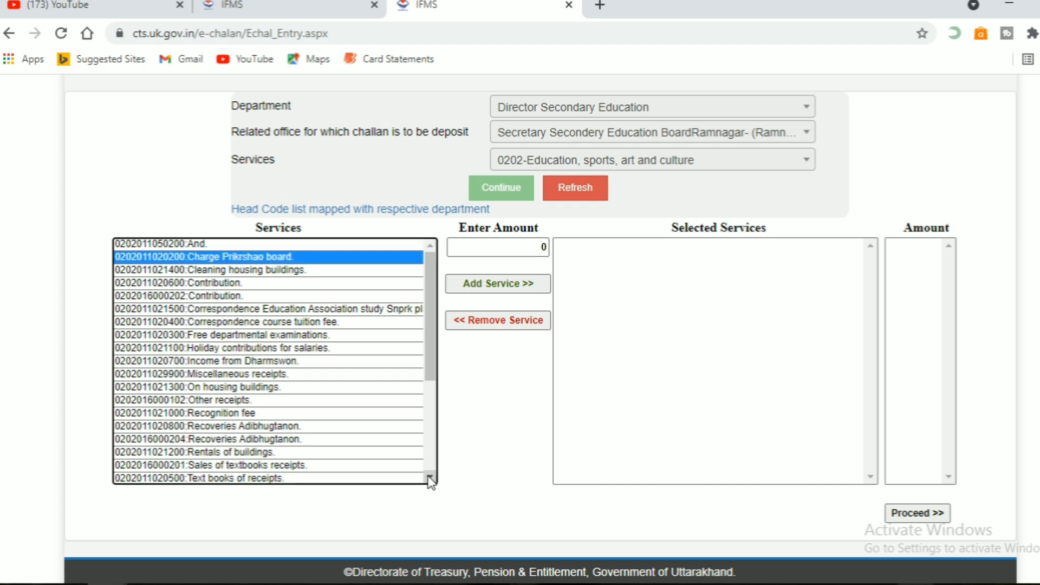
pyautogui.scroll(-6, 432, 482)
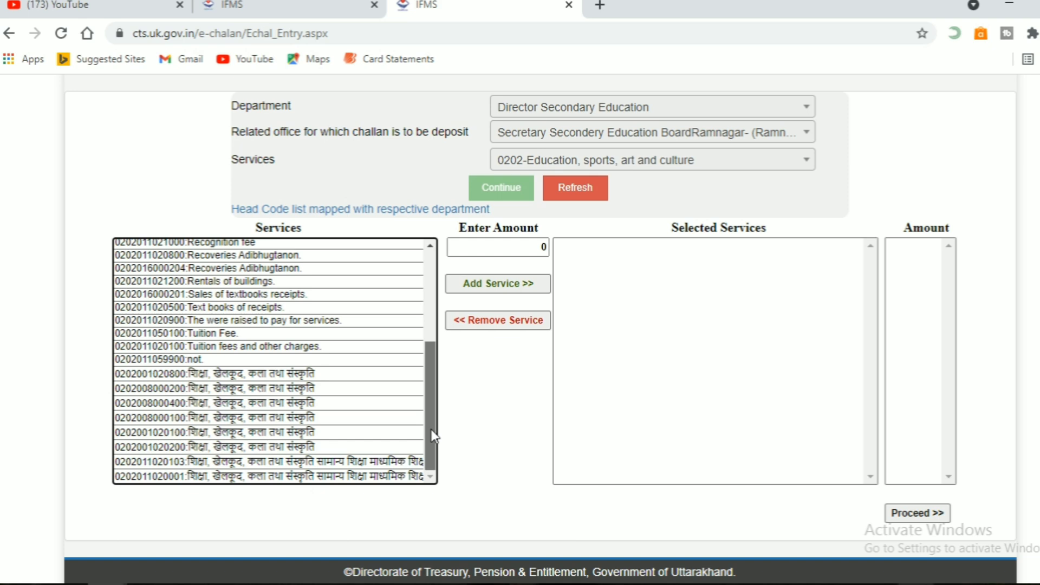
pyautogui.moveTo(432, 432); pyautogui.dragTo(444, 311)
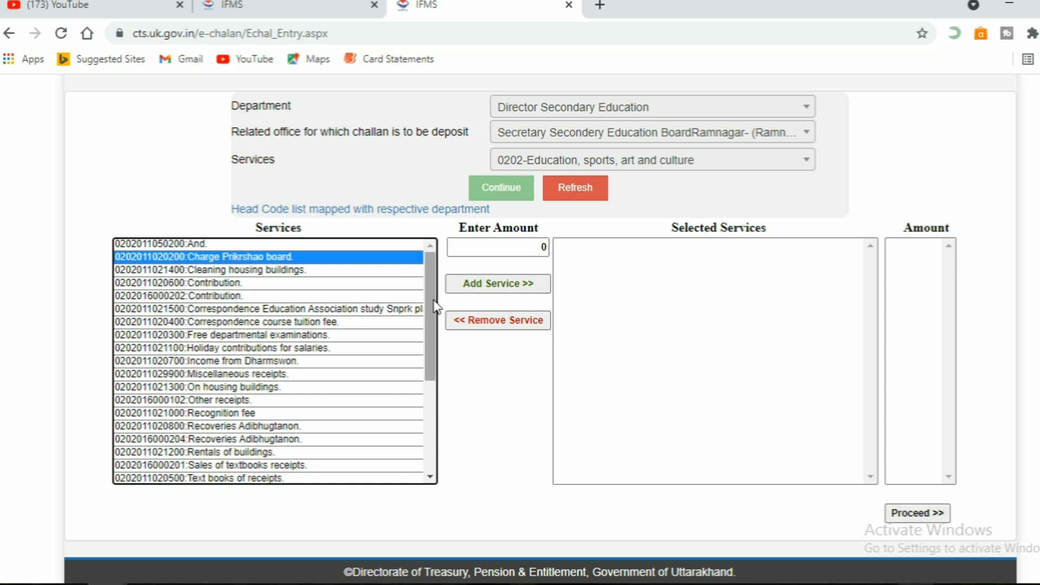
pyautogui.moveTo(435, 307); pyautogui.dragTo(434, 414)
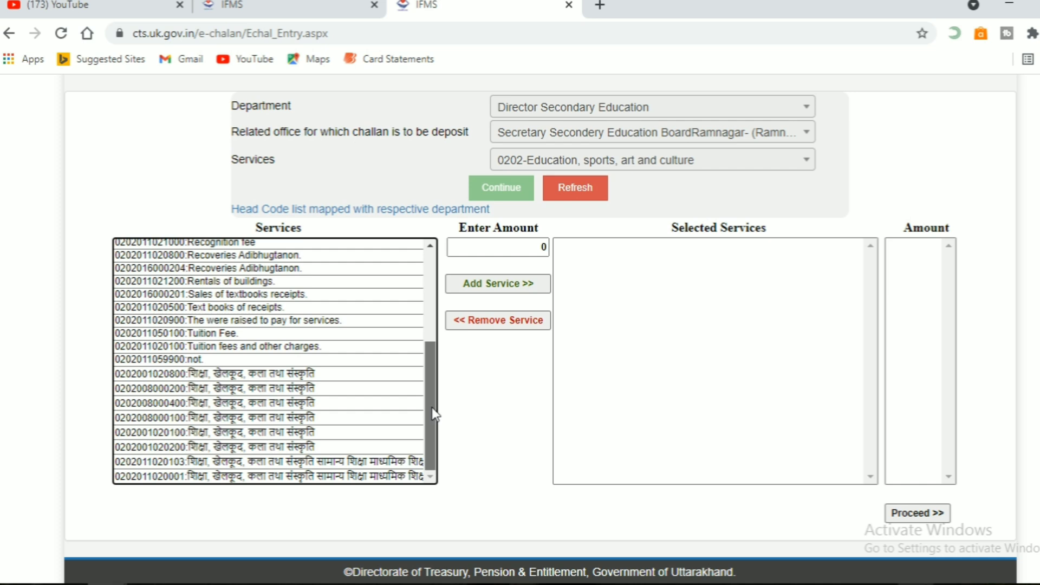
pyautogui.moveTo(434, 414); pyautogui.dragTo(432, 414)
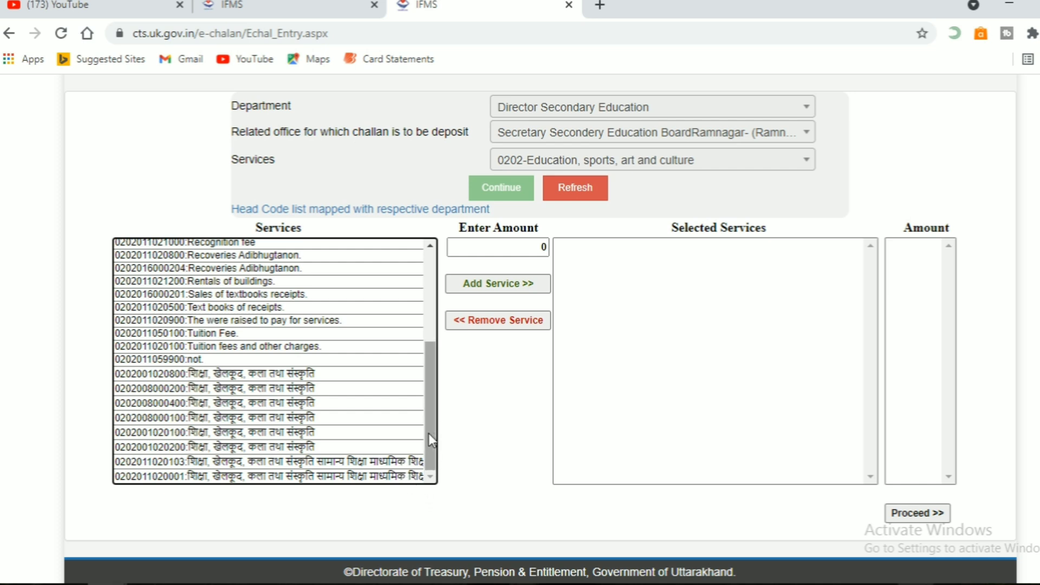
pyautogui.moveTo(428, 434); pyautogui.dragTo(437, 363)
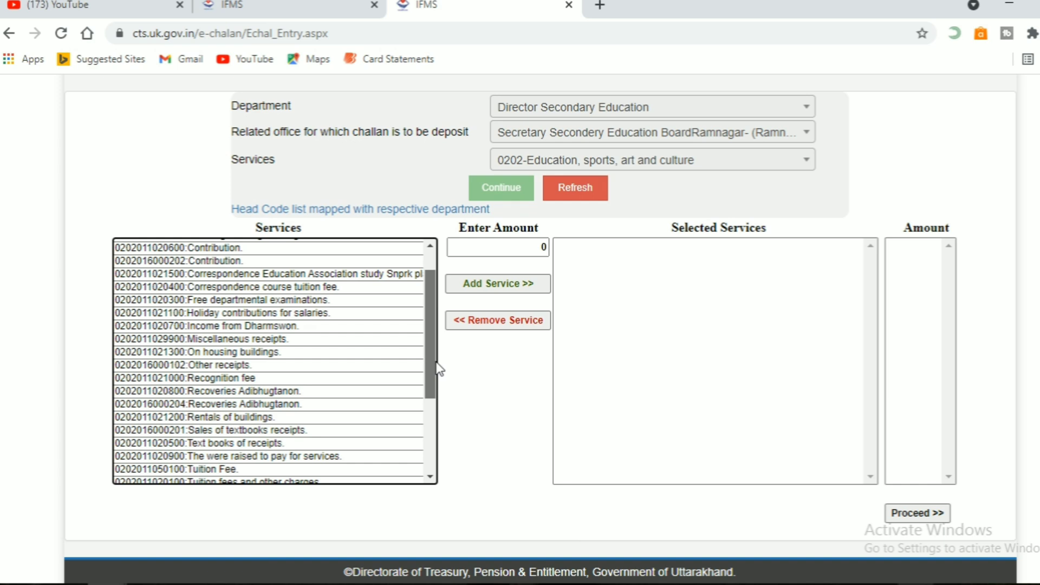
pyautogui.moveTo(439, 368); pyautogui.dragTo(438, 369)
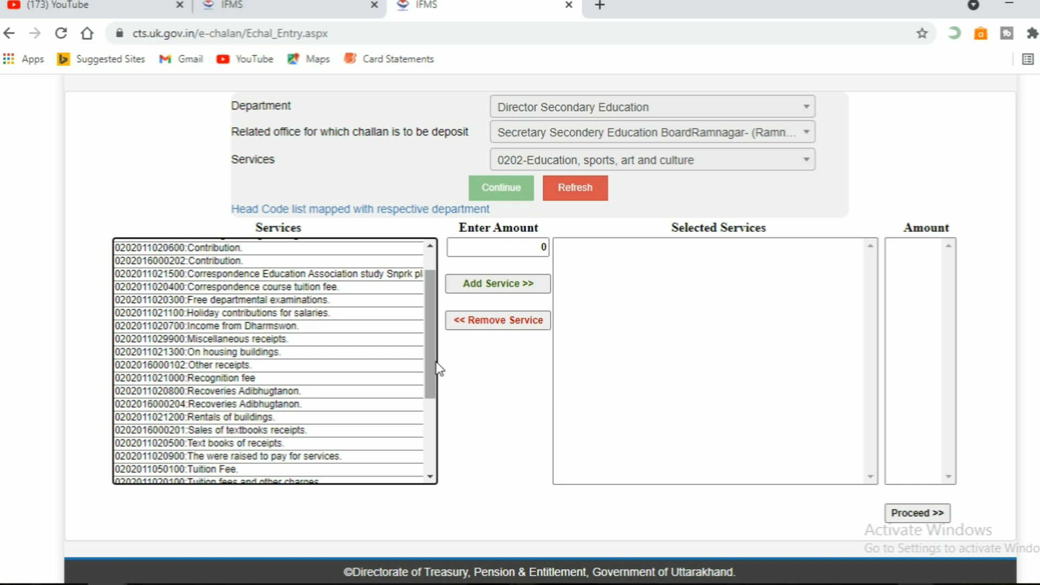
pyautogui.moveTo(438, 368); pyautogui.dragTo(442, 345)
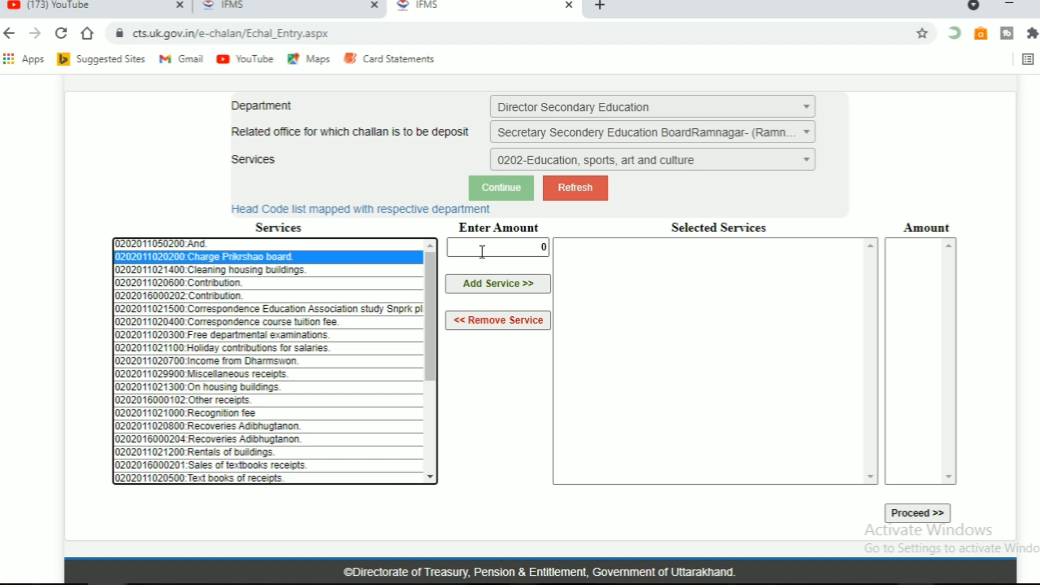
pyautogui.click(502, 249)
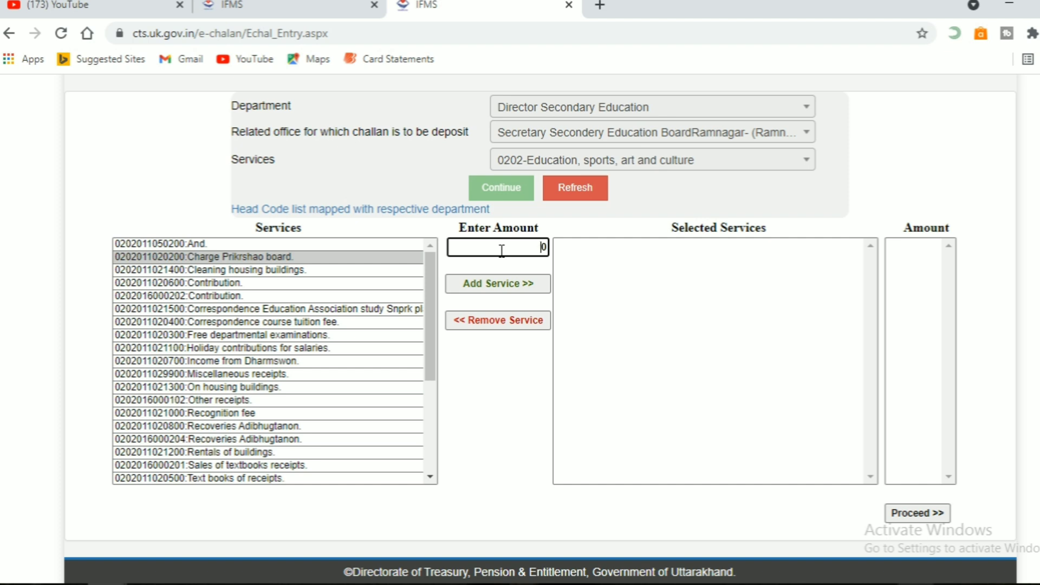
pyautogui.press('BackSpace')
pyautogui.write('7000')
pyautogui.click(433, 337)
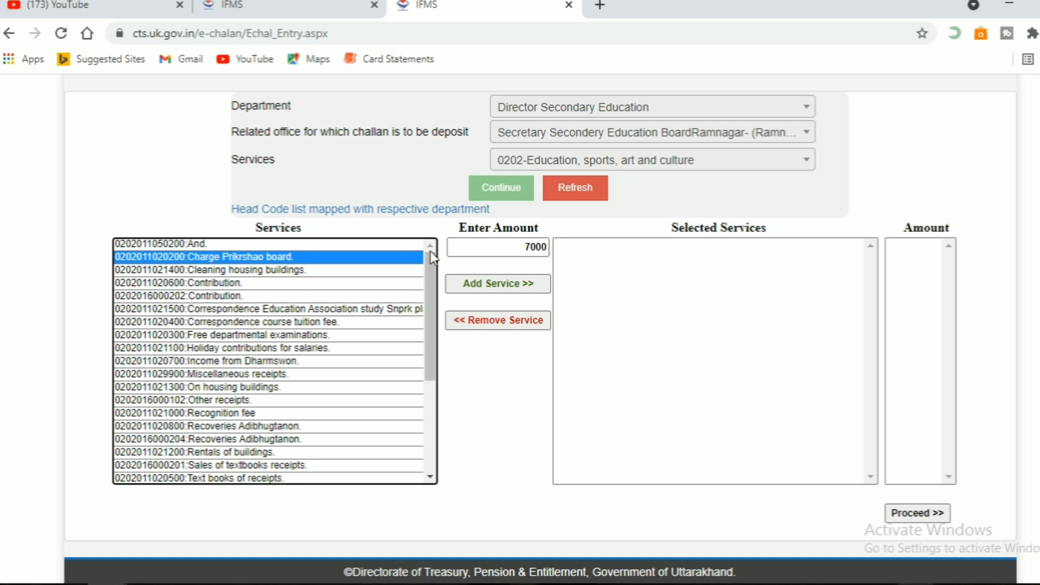
pyautogui.click(486, 287)
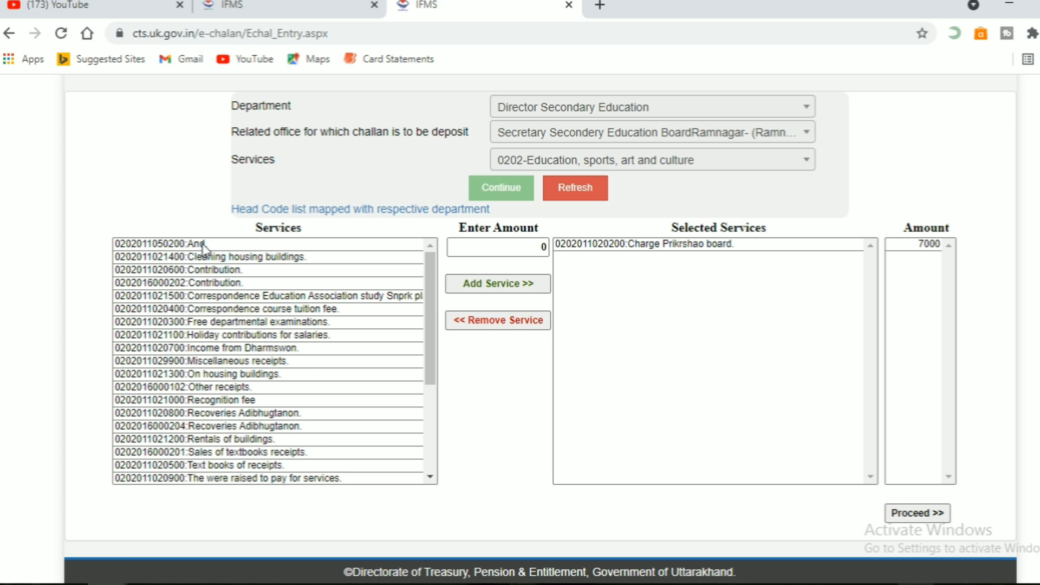
pyautogui.click(431, 478)
pyautogui.click(431, 477)
pyautogui.click(431, 477)
pyautogui.click(431, 478)
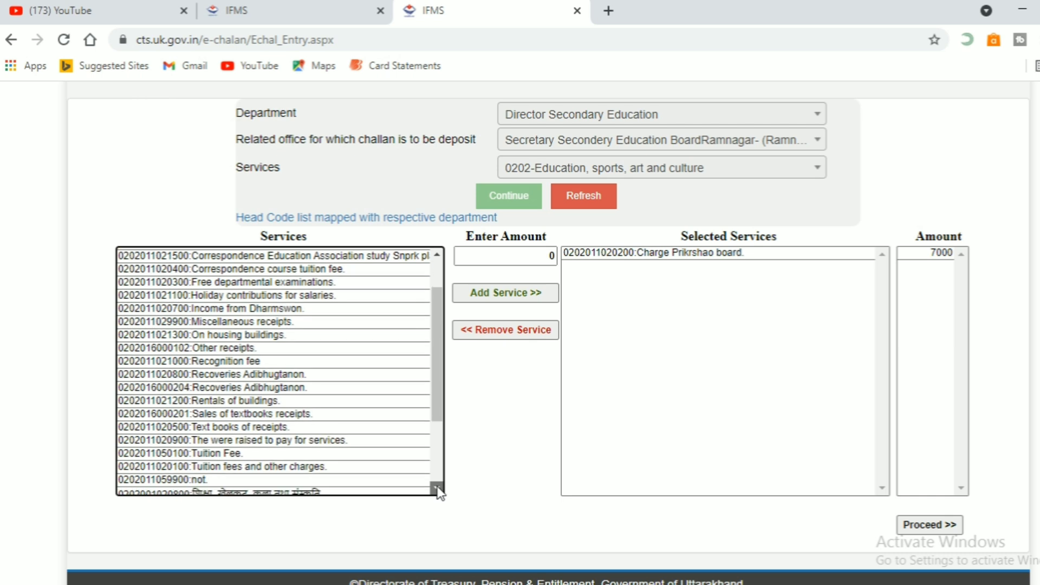
pyautogui.click(431, 478)
pyautogui.click(437, 489)
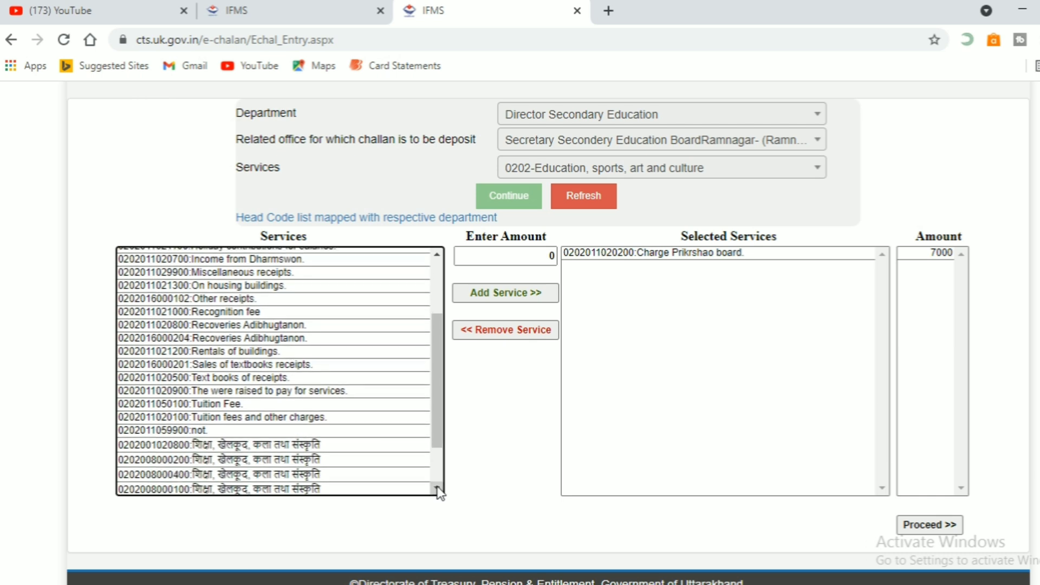
pyautogui.click(437, 489)
pyautogui.click(437, 489)
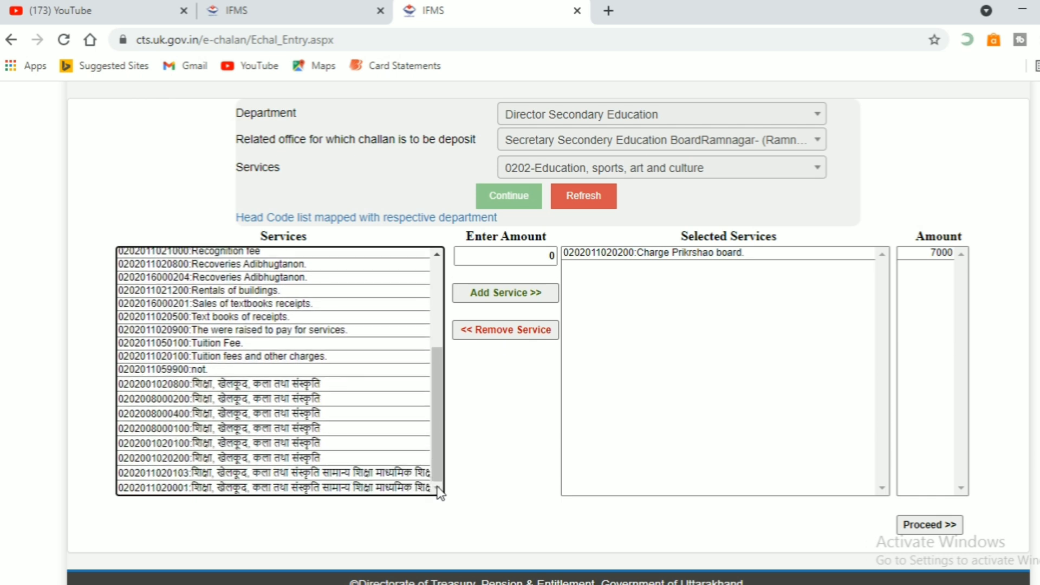
pyautogui.moveTo(436, 432); pyautogui.dragTo(445, 333)
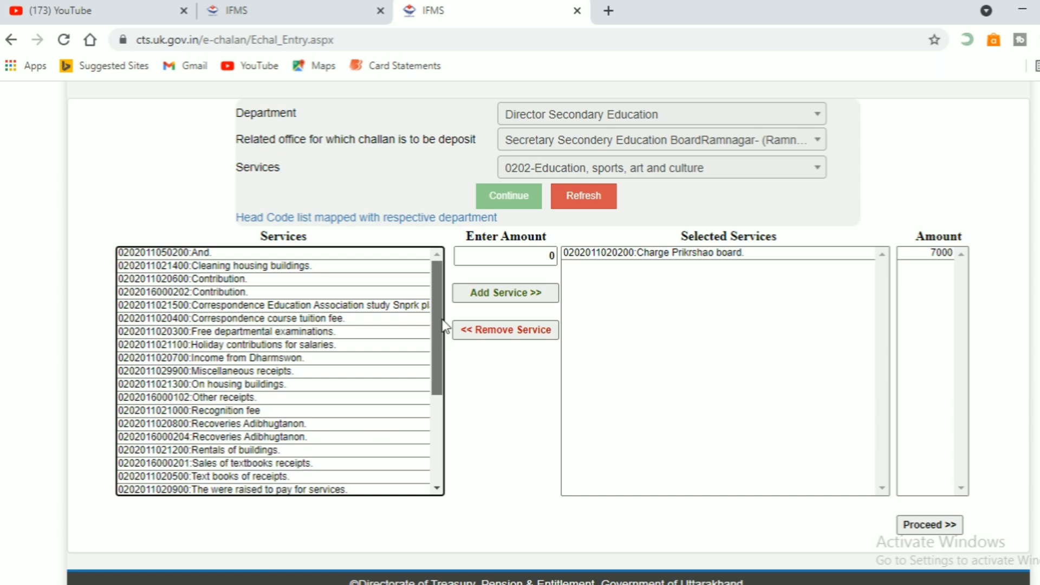
pyautogui.click(231, 253)
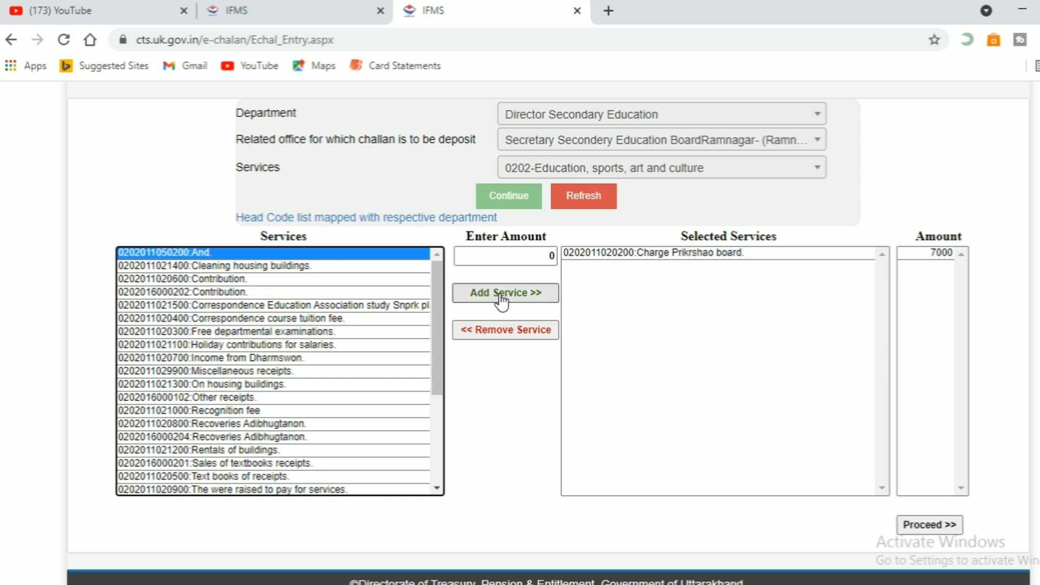
pyautogui.click(538, 258)
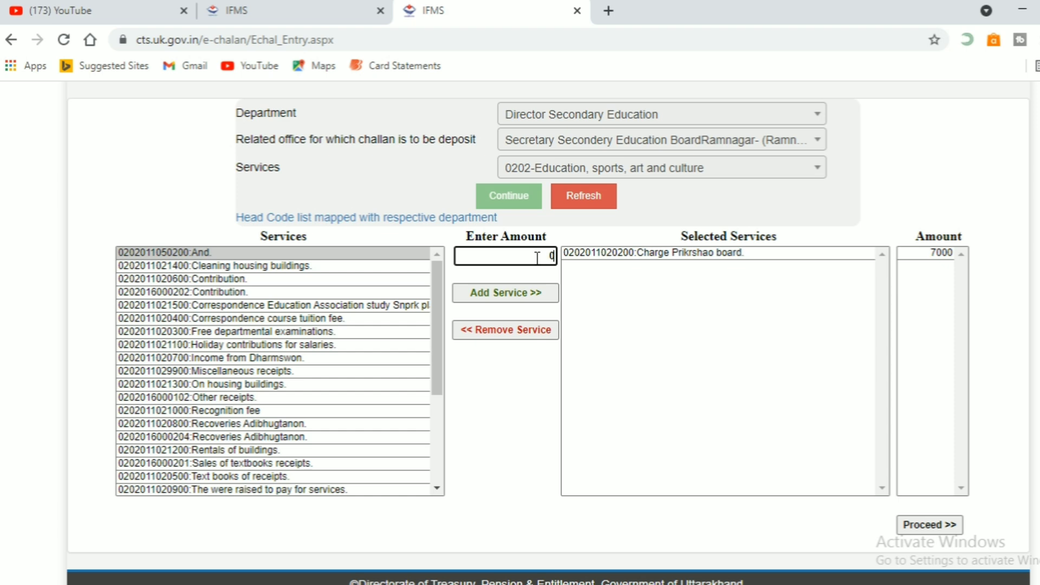
pyautogui.press('BackSpace')
pyautogui.write('175')
pyautogui.click(514, 293)
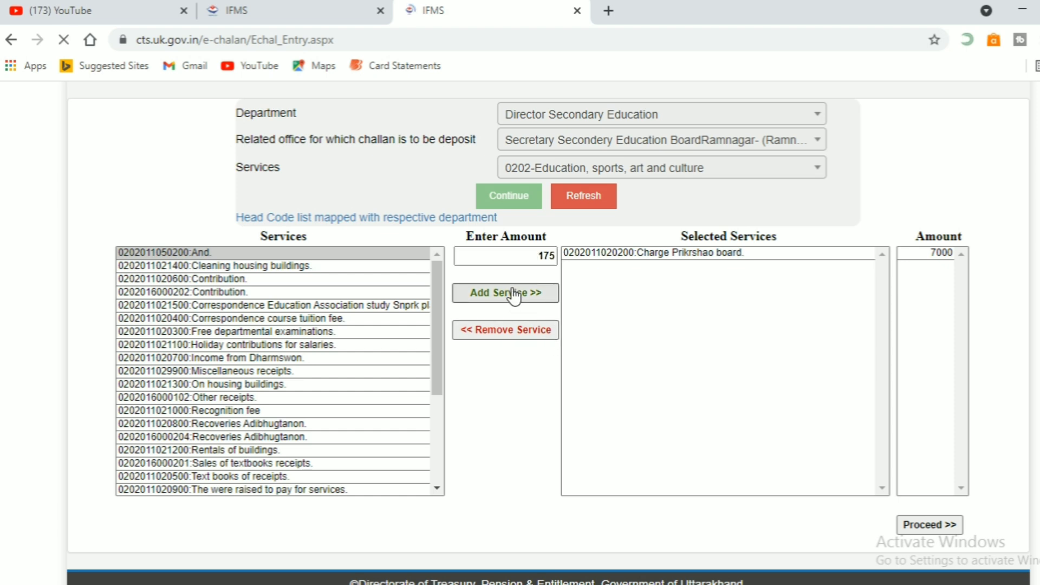
pyautogui.scroll(-2, 542, 333)
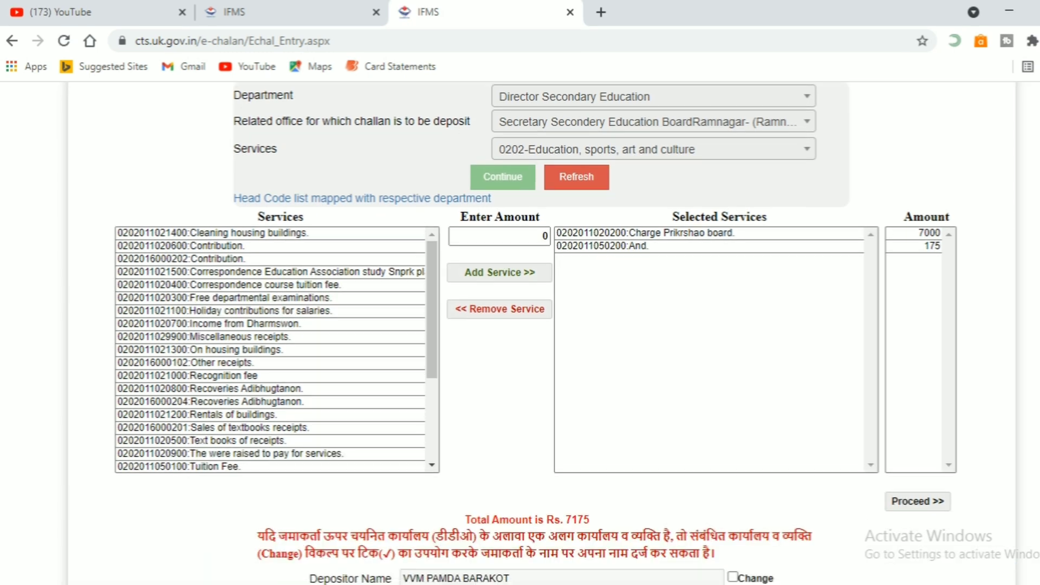
pyautogui.scroll(-1, 541, 333)
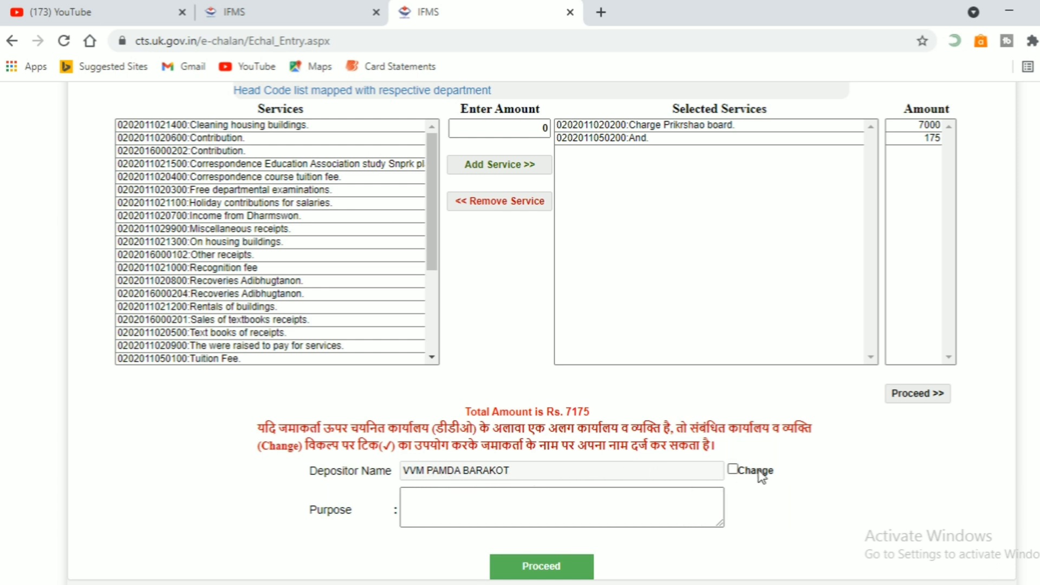
# Step: Enter 'Board Exam Fees 35 students' as the challan purpose and submit the challan
pyautogui.click(455, 501)
pyautogui.write('Board Exam Fees 35 students')
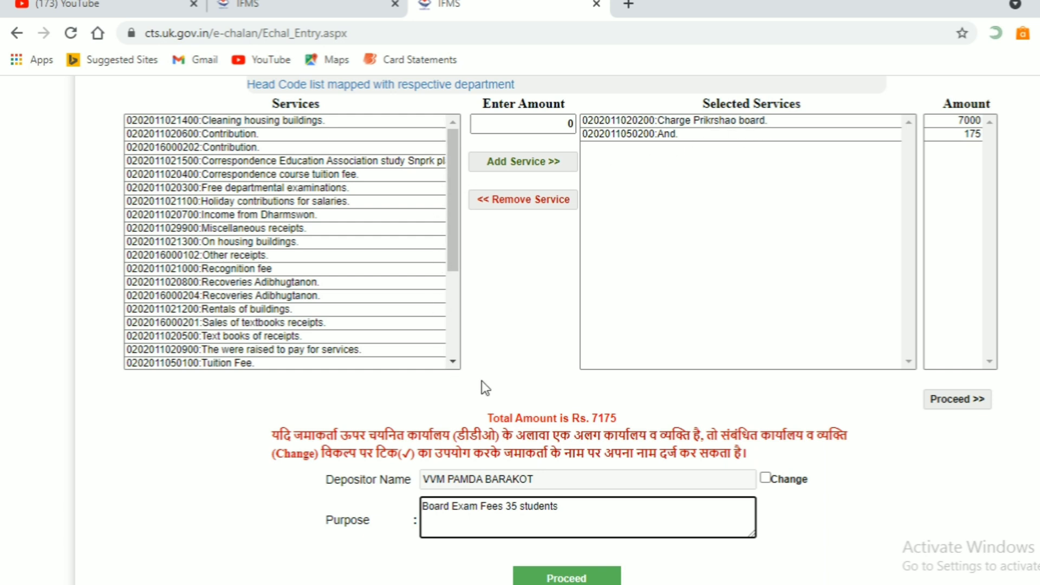
pyautogui.click(565, 579)
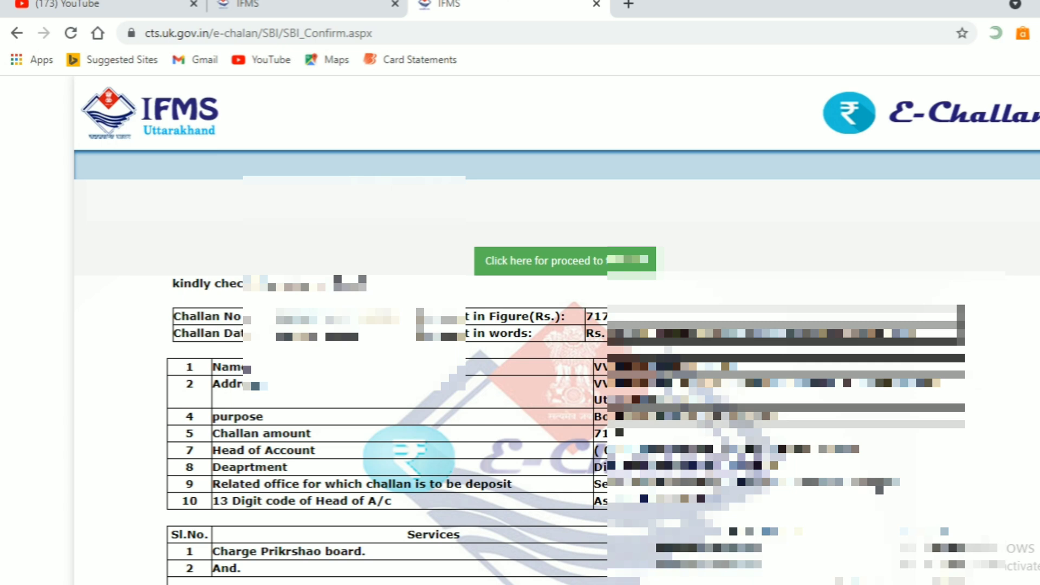
# Step: Check the Rs. 7175 challan summary and continue toward bank payment
pyautogui.scroll(-2, 556, 330)
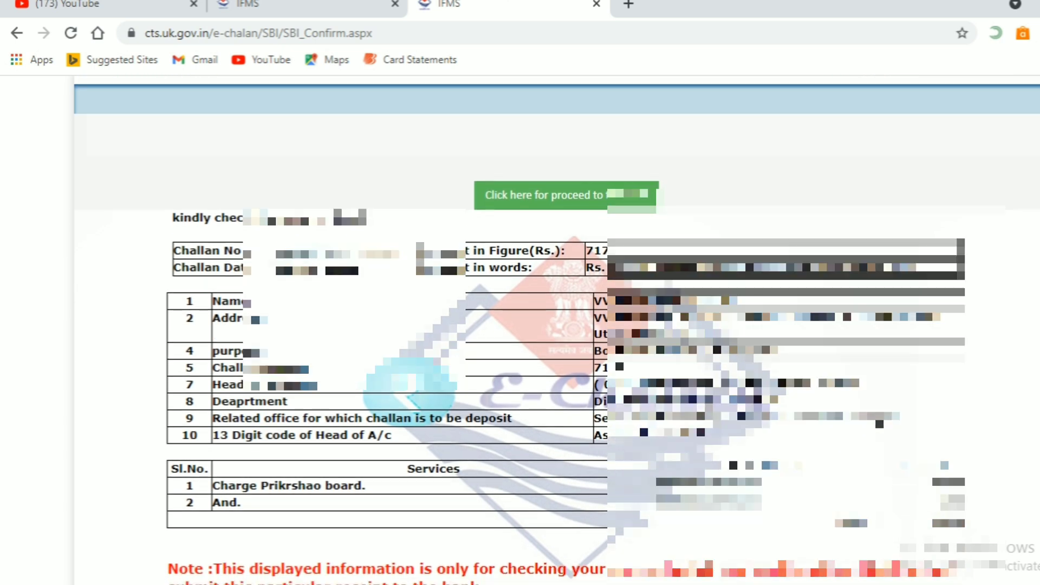
pyautogui.scroll(-1, 556, 329)
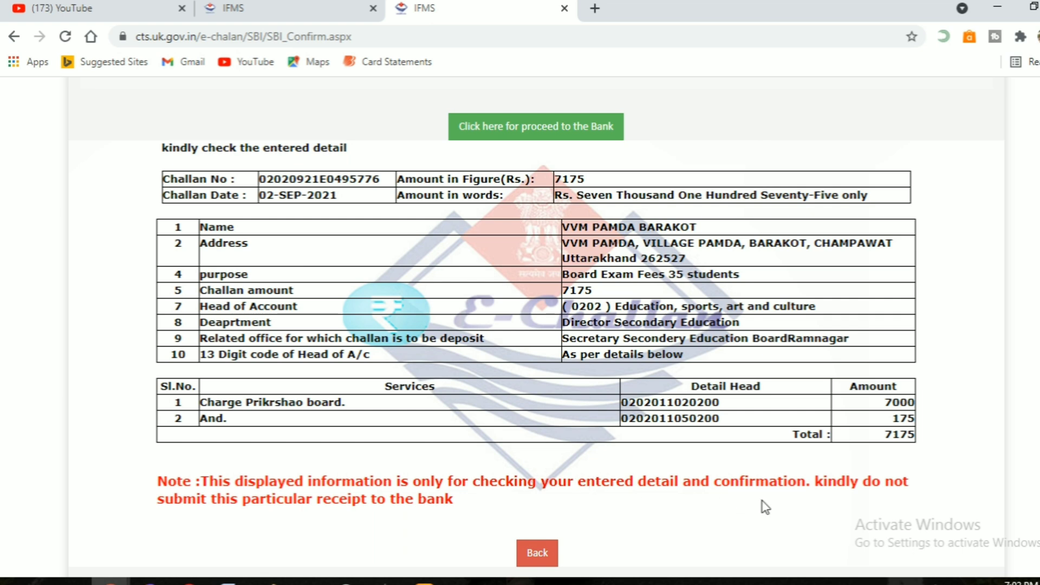
pyautogui.click(490, 135)
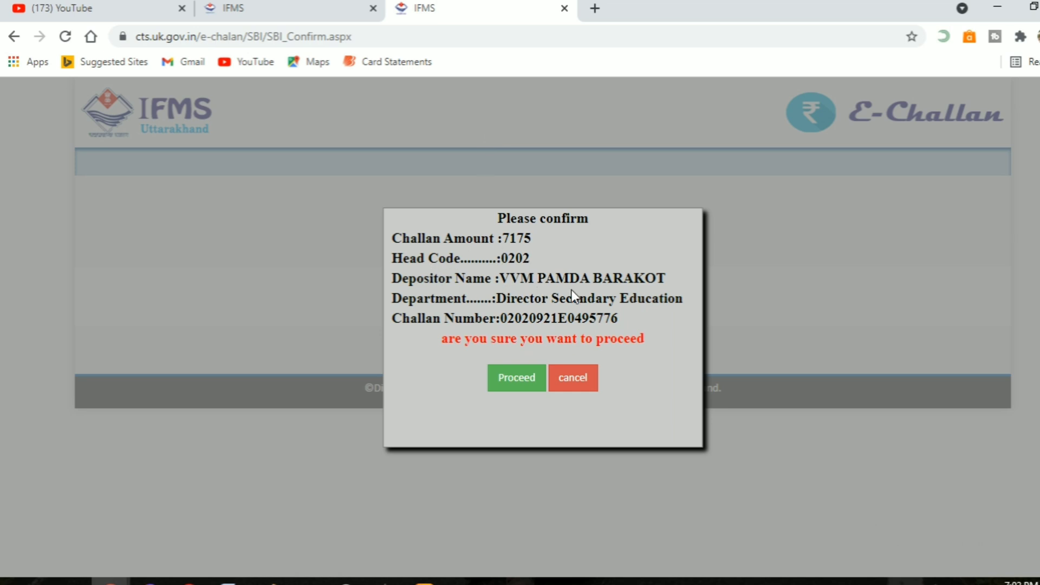
# Step: Confirm the Rs. 7175 challan to reach the State Bank MOPS payment page
pyautogui.click(515, 386)
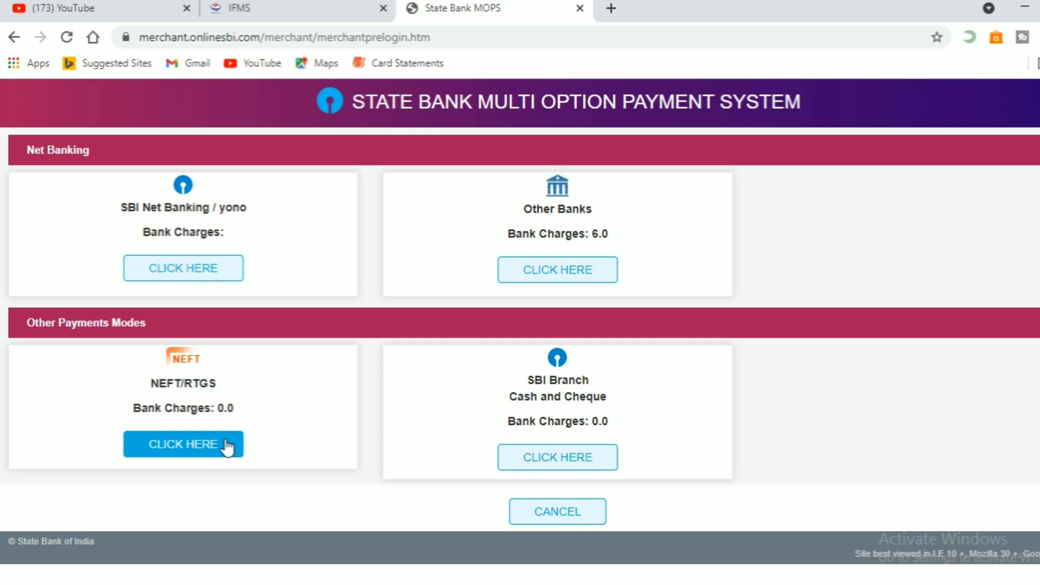
# Step: Choose NEFT/RTGS, accept the disclaimer terms, and confirm through to the beneficiary details form
pyautogui.click(191, 440)
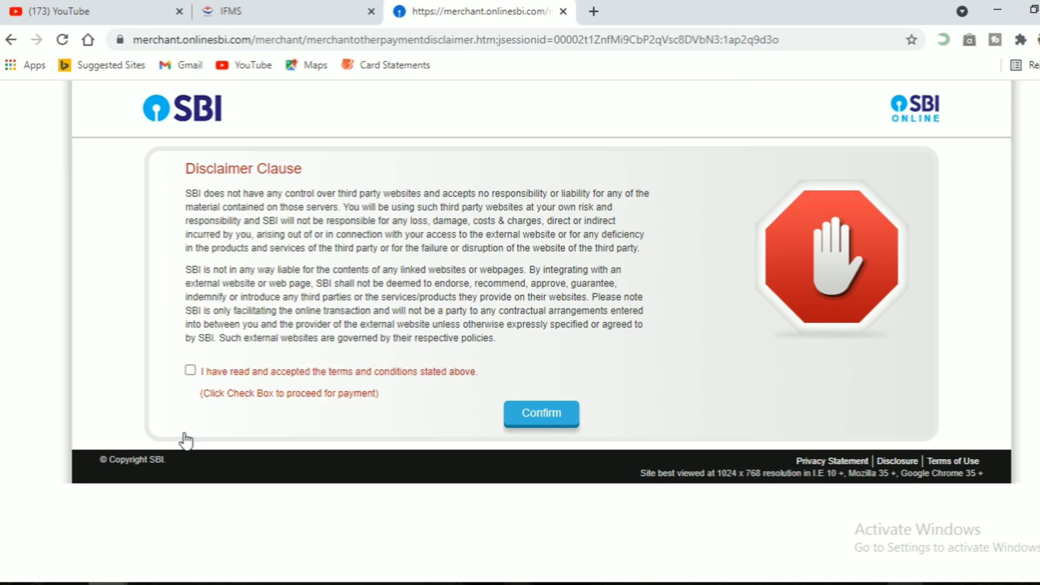
pyautogui.click(190, 371)
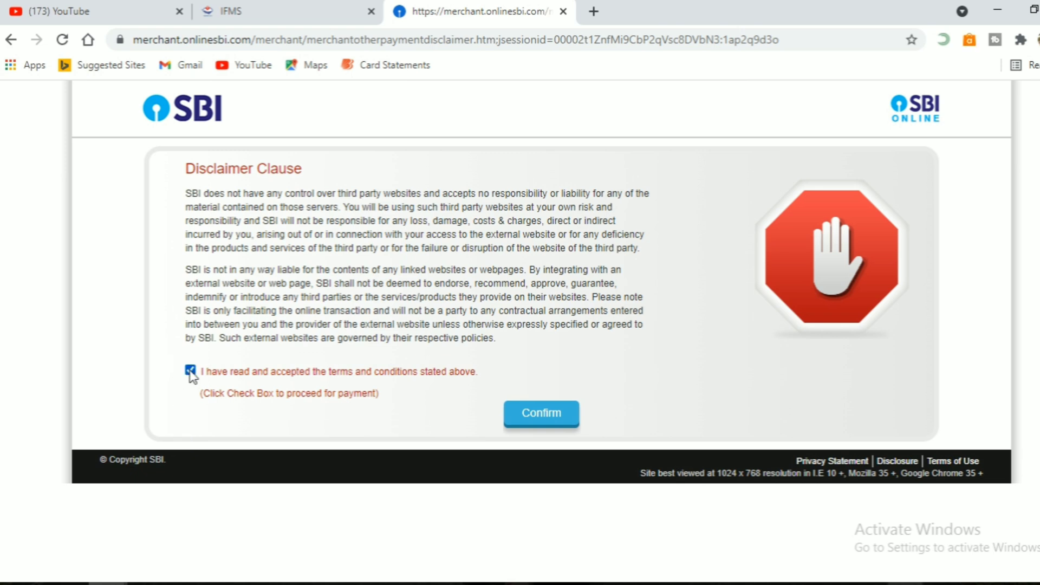
pyautogui.click(542, 416)
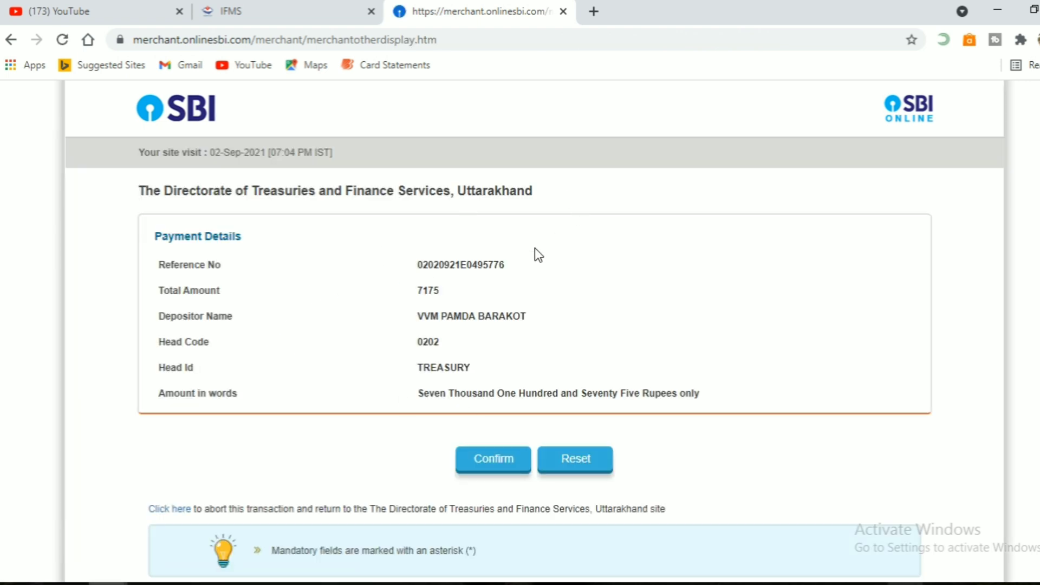
pyautogui.click(480, 464)
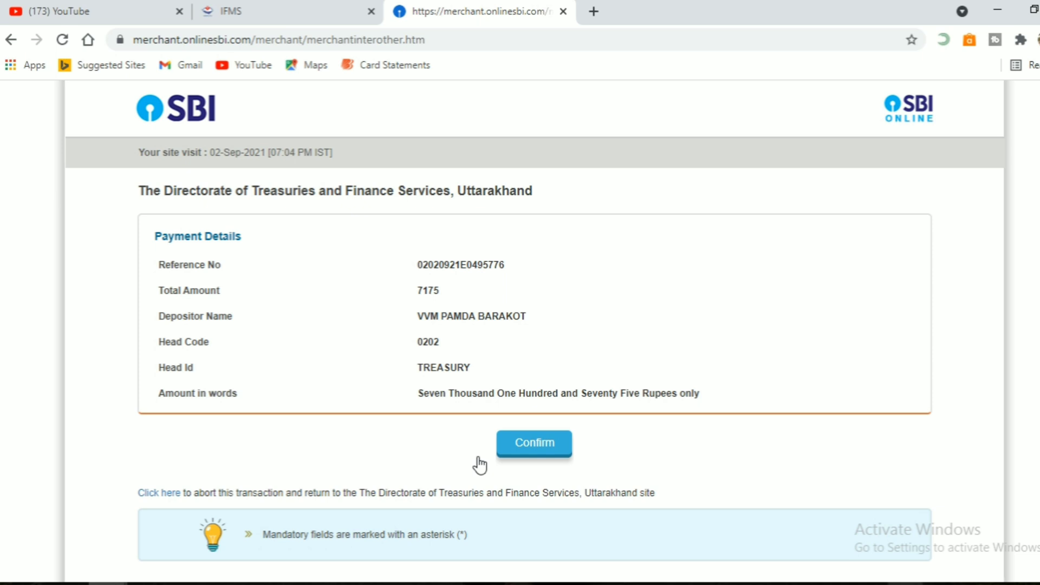
pyautogui.click(527, 444)
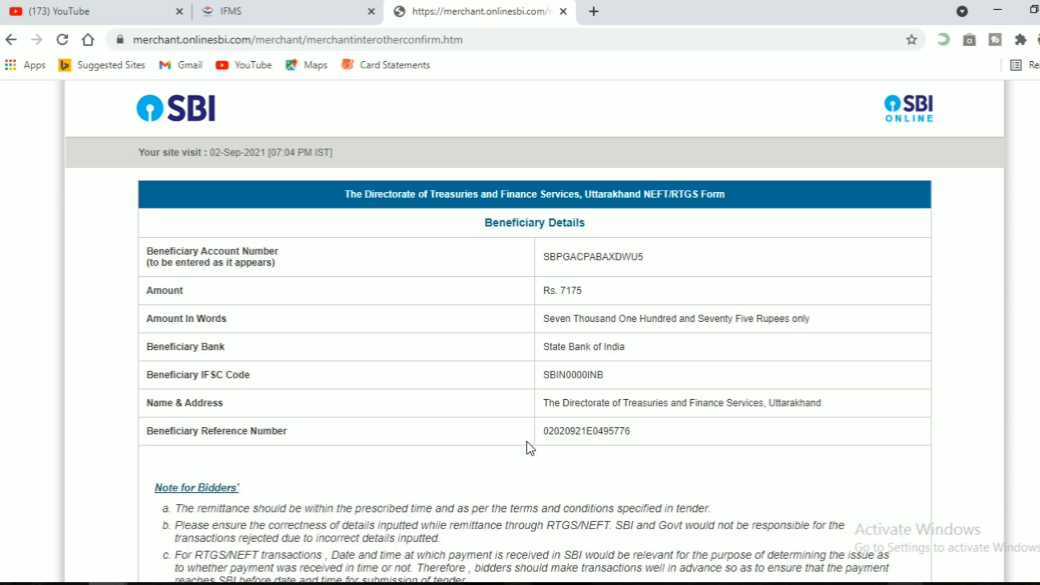
pyautogui.scroll(-10, 527, 441)
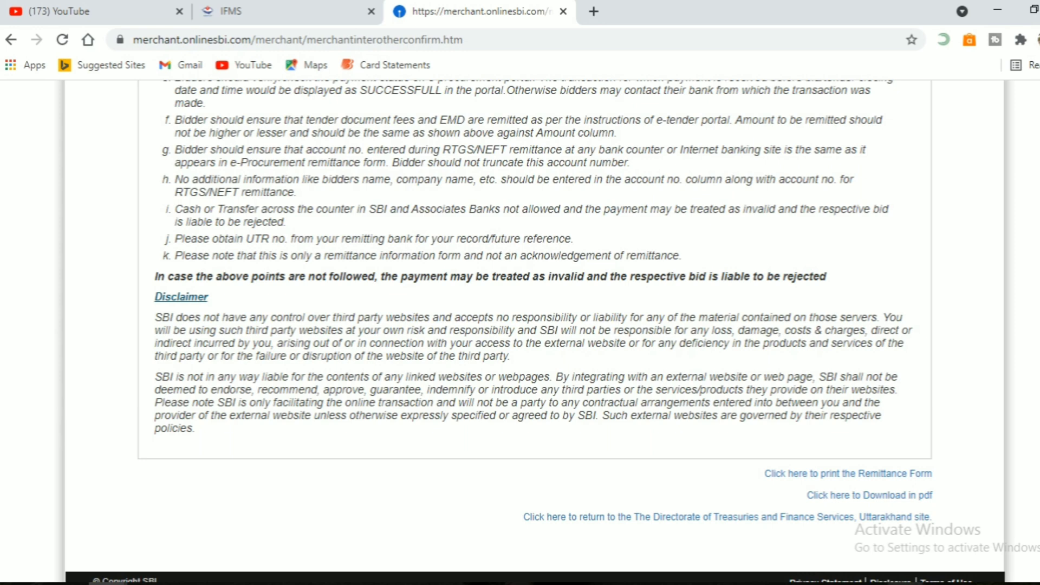
pyautogui.scroll(8, 535, 331)
pyautogui.scroll(2, 535, 331)
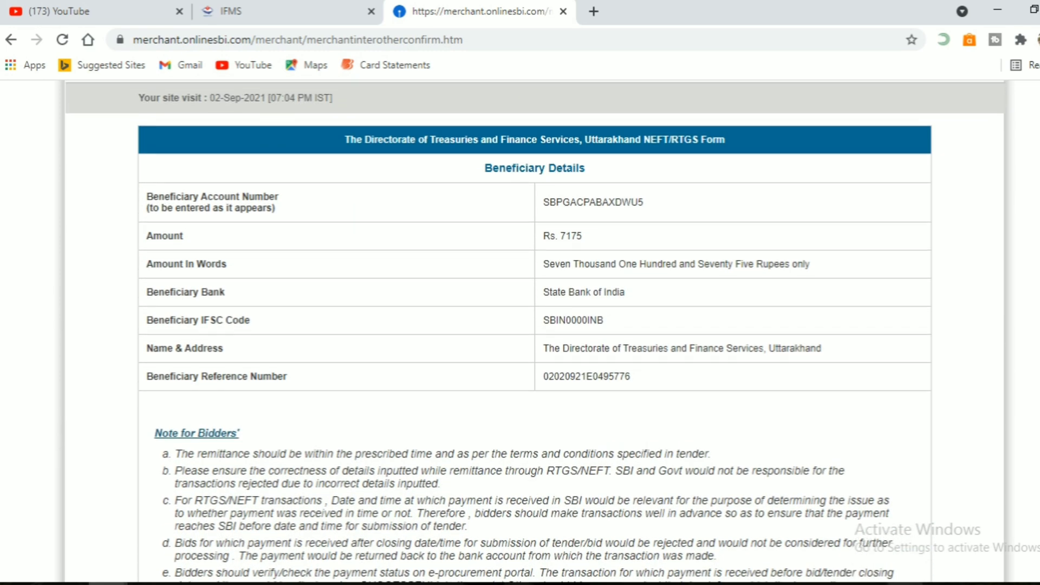
pyautogui.scroll(1, 535, 332)
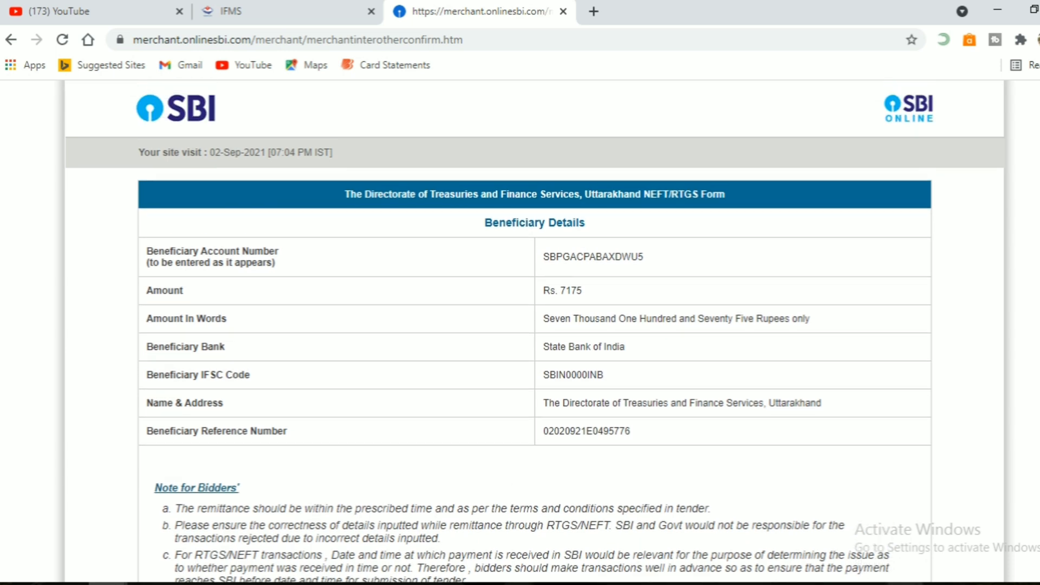
pyautogui.scroll(-1, 536, 332)
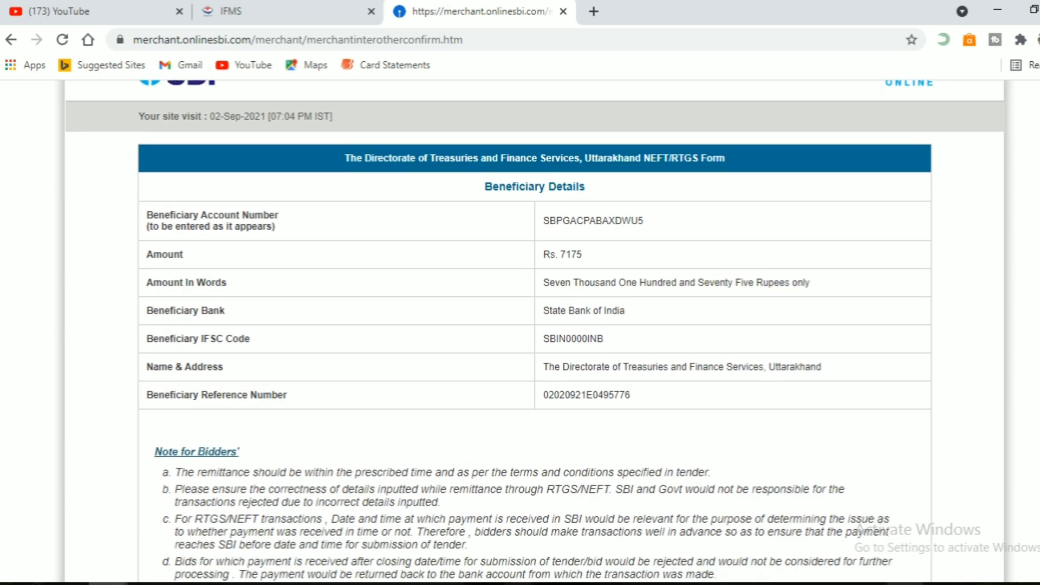
pyautogui.scroll(-6, 535, 331)
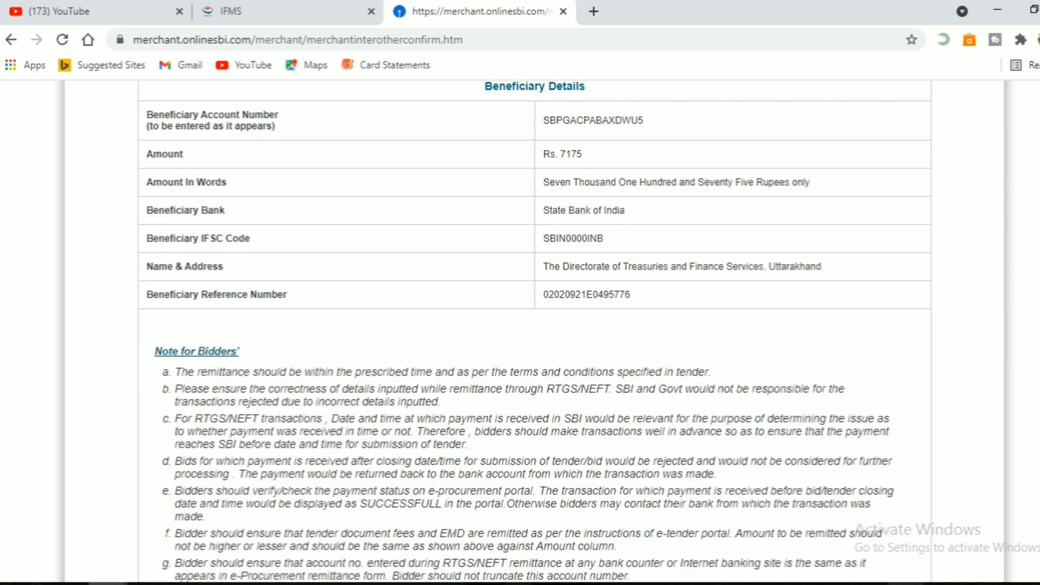
pyautogui.scroll(-4, 536, 331)
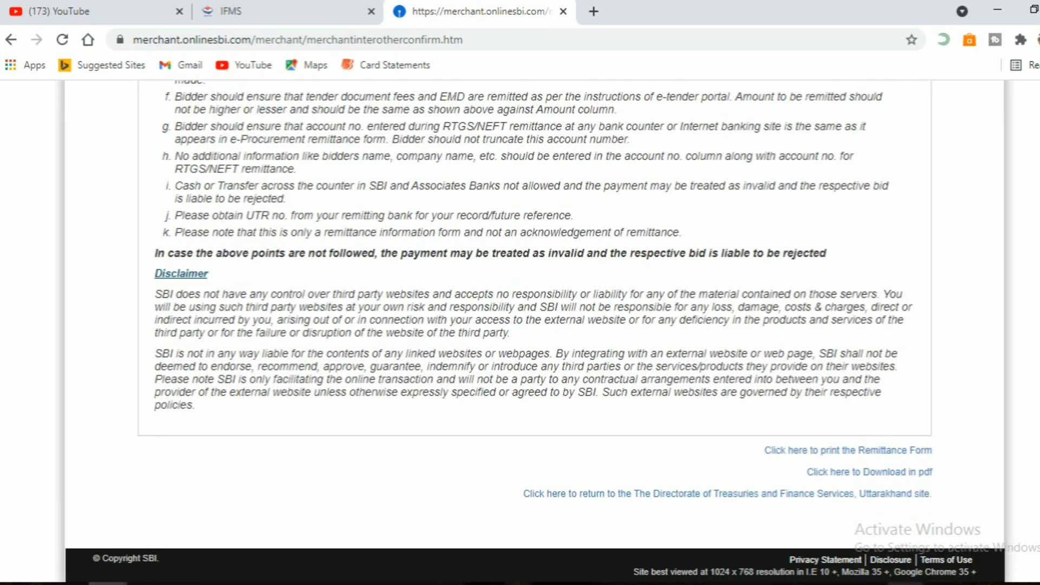
# Step: Open the printable NEFT/RTGS remittance form and print it
pyautogui.click(849, 452)
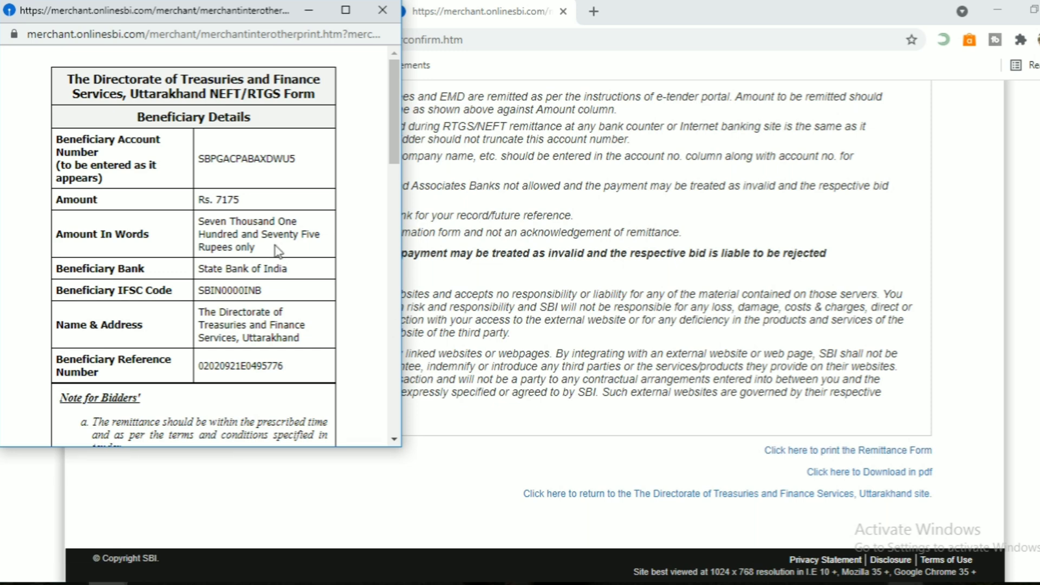
pyautogui.moveTo(398, 158); pyautogui.dragTo(413, 448)
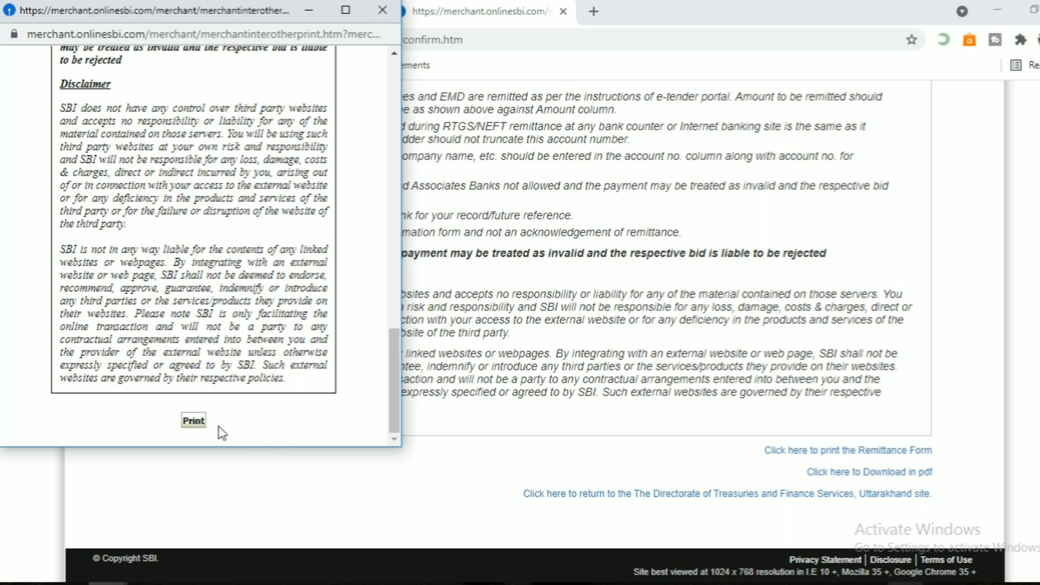
pyautogui.click(194, 422)
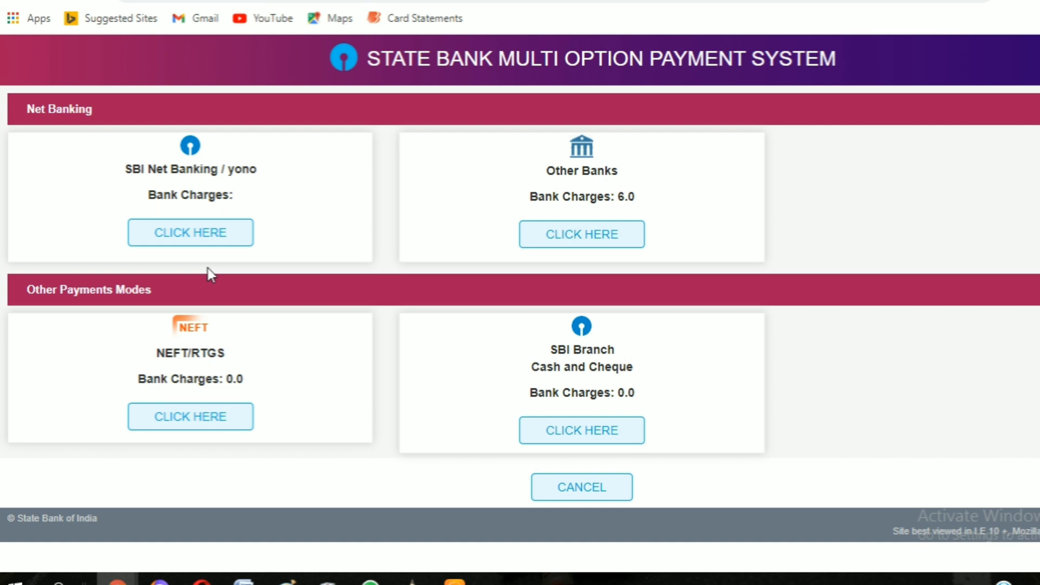
# Step: Choose SBI net banking payment and review the savings account payment details
pyautogui.click(190, 238)
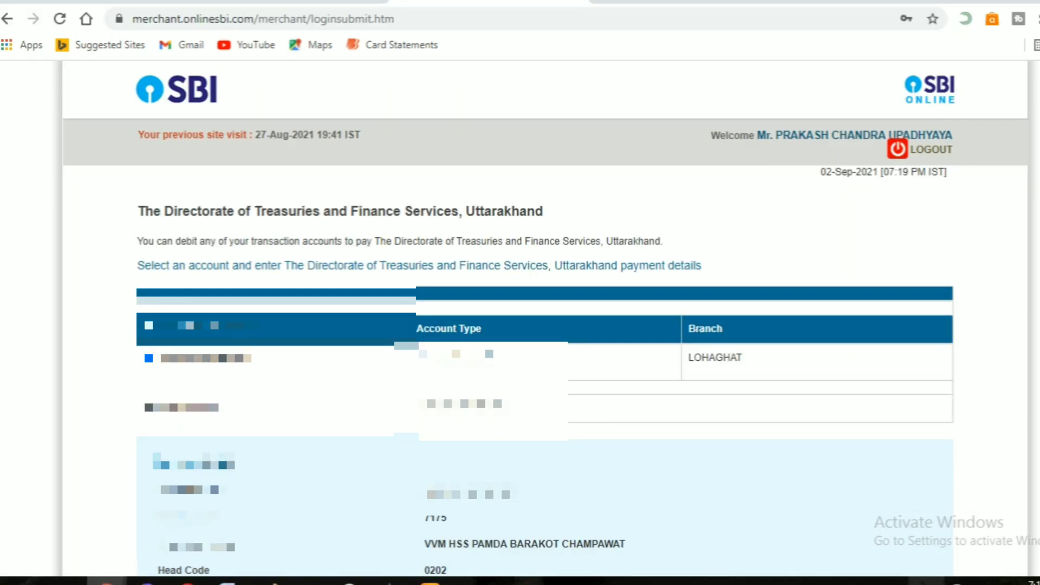
pyautogui.scroll(-3, 545, 317)
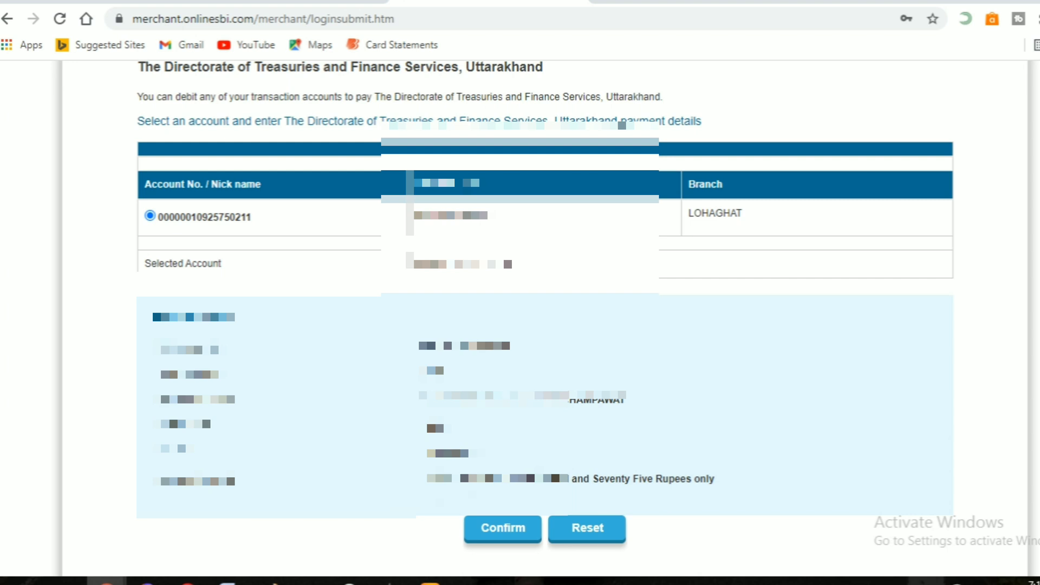
pyautogui.scroll(-2, 545, 319)
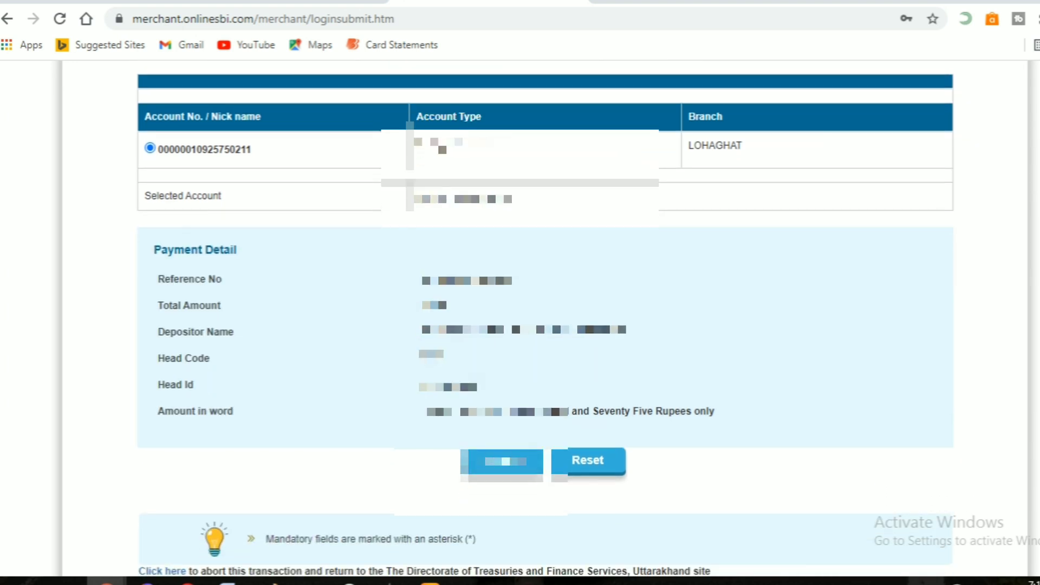
pyautogui.scroll(-1, 545, 319)
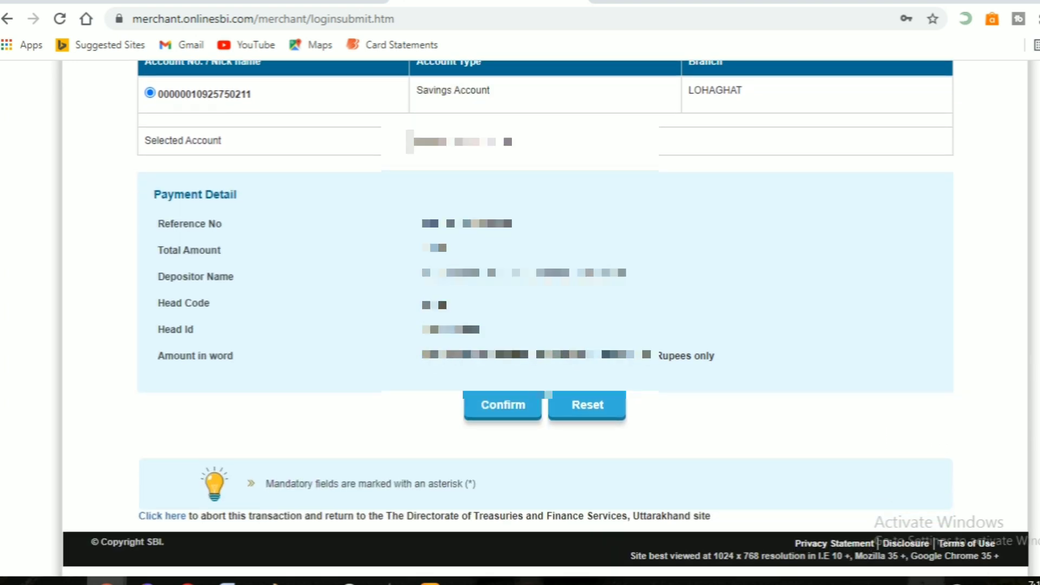
pyautogui.scroll(3, 545, 319)
pyautogui.scroll(4, 545, 320)
pyautogui.scroll(-4, 545, 320)
pyautogui.scroll(-1, 622, 401)
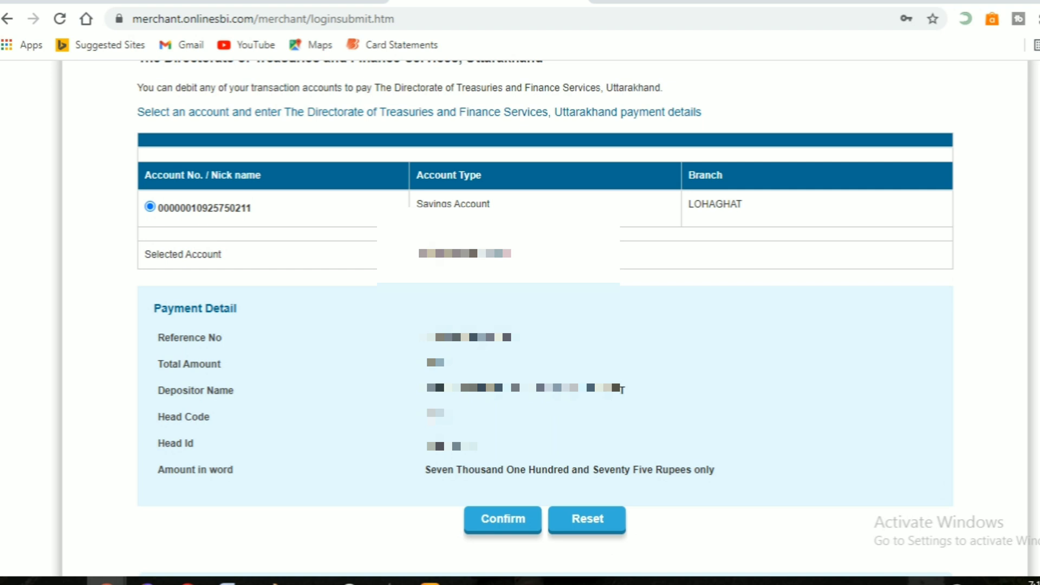
pyautogui.scroll(-1, 622, 390)
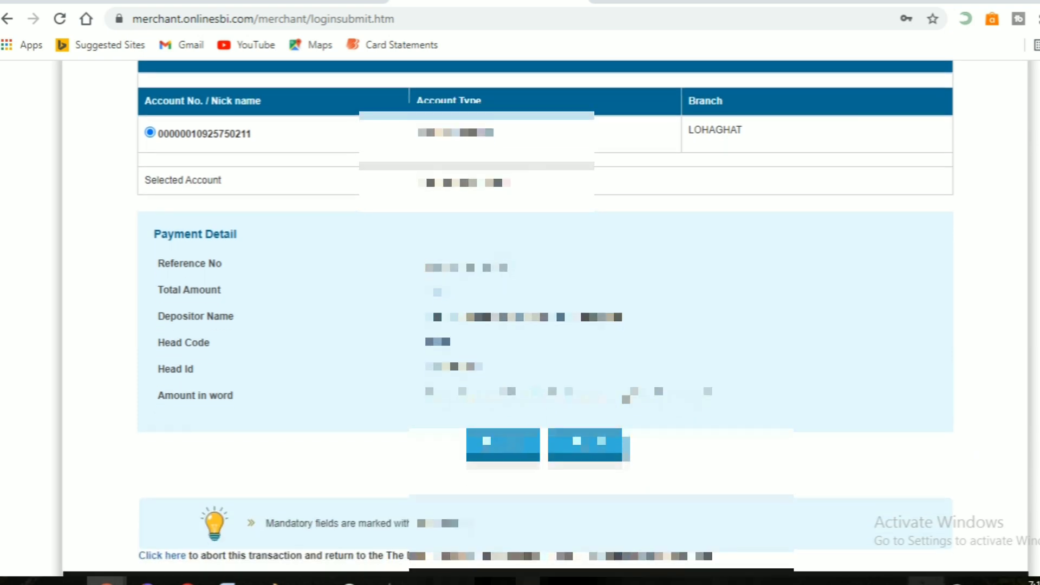
pyautogui.scroll(-1, 625, 399)
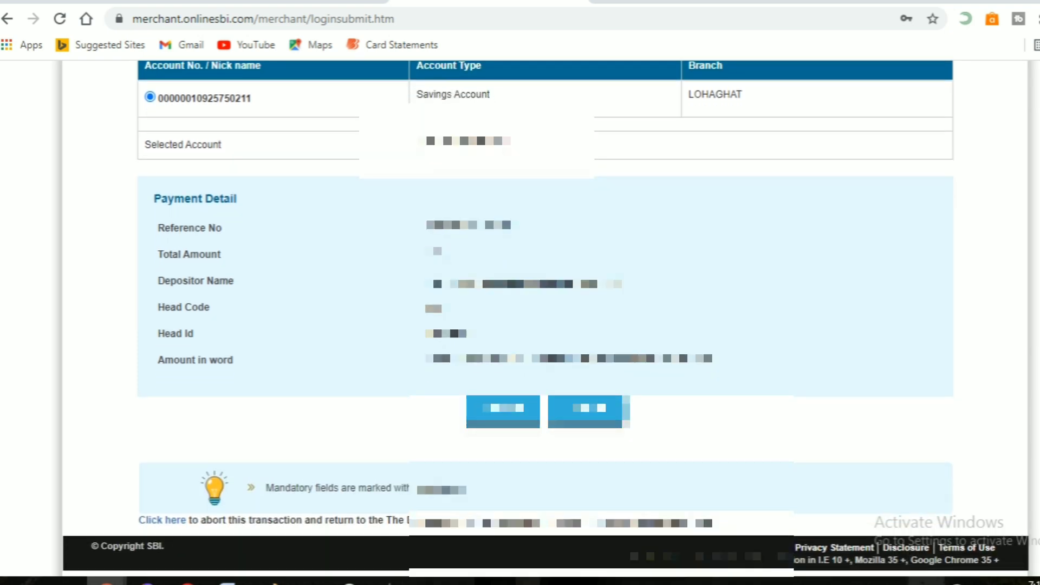
# Step: Pay from the chosen account and reach the Rs. 7175 verify-and-confirm page
pyautogui.click(494, 423)
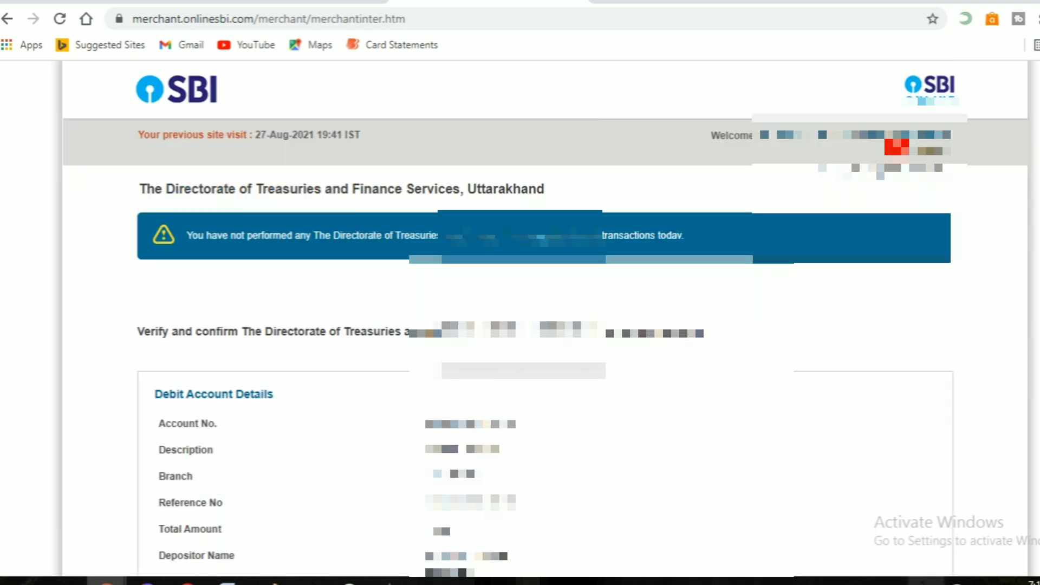
pyautogui.scroll(-3, 545, 319)
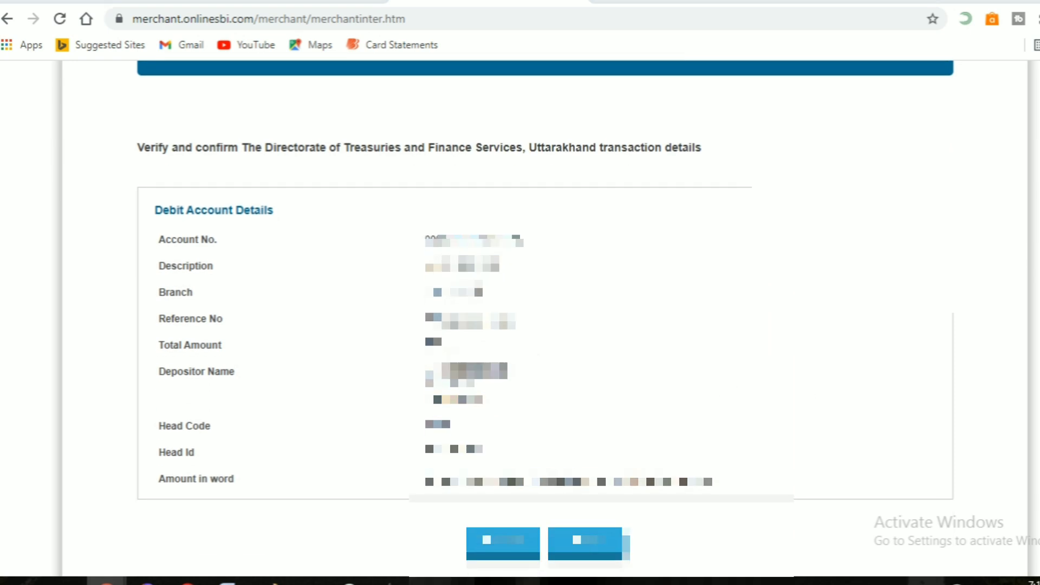
pyautogui.click(429, 580)
pyautogui.click(429, 581)
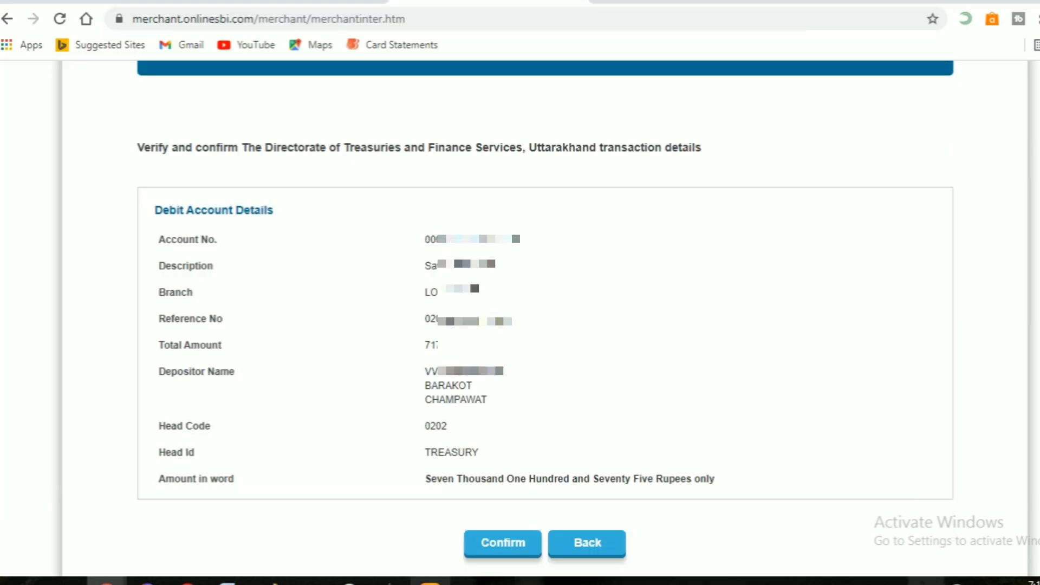
# Step: Confirm the transaction and submit the SMS high security password
pyautogui.click(498, 544)
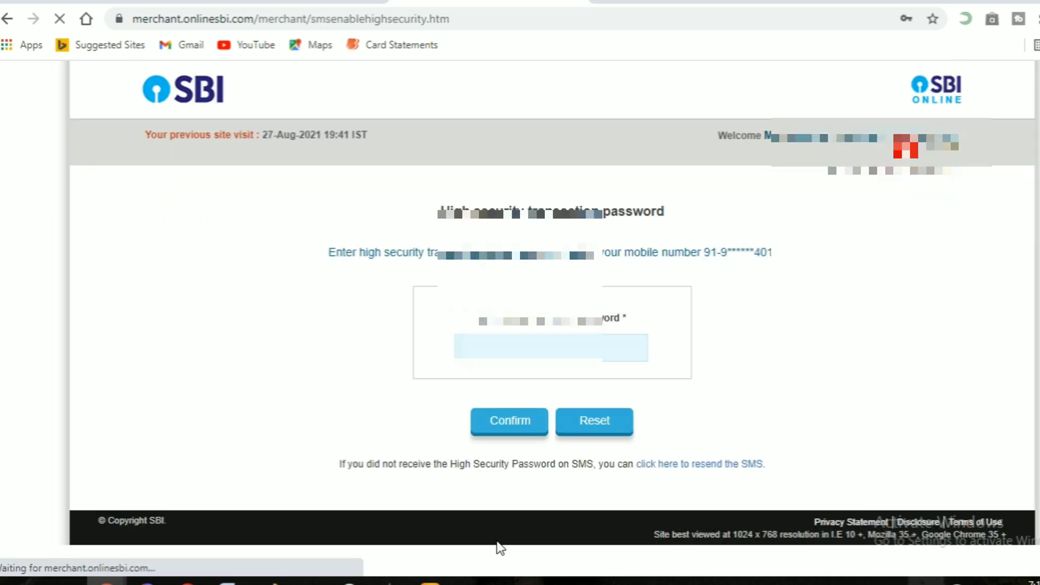
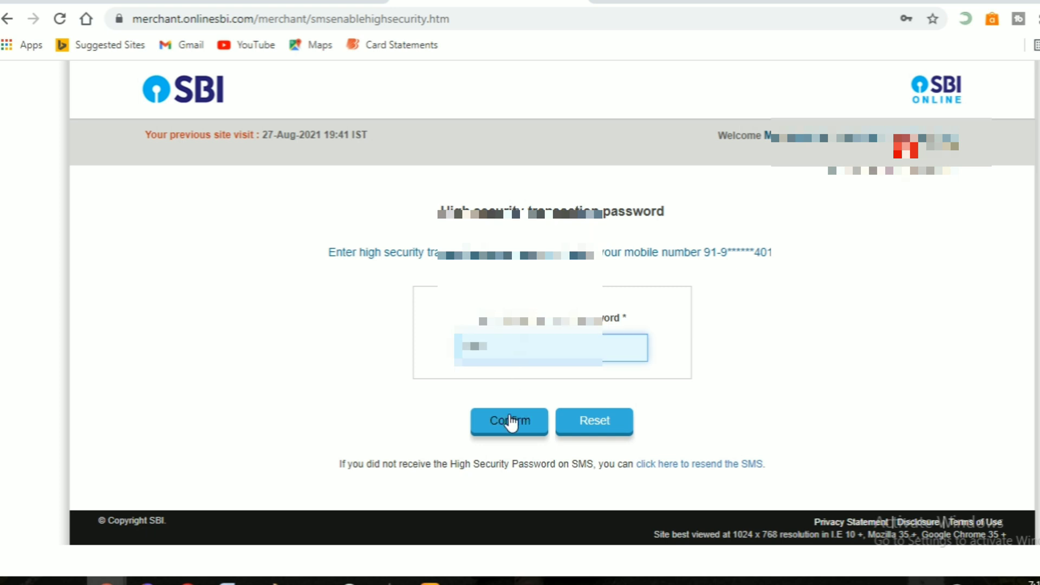
pyautogui.click(509, 418)
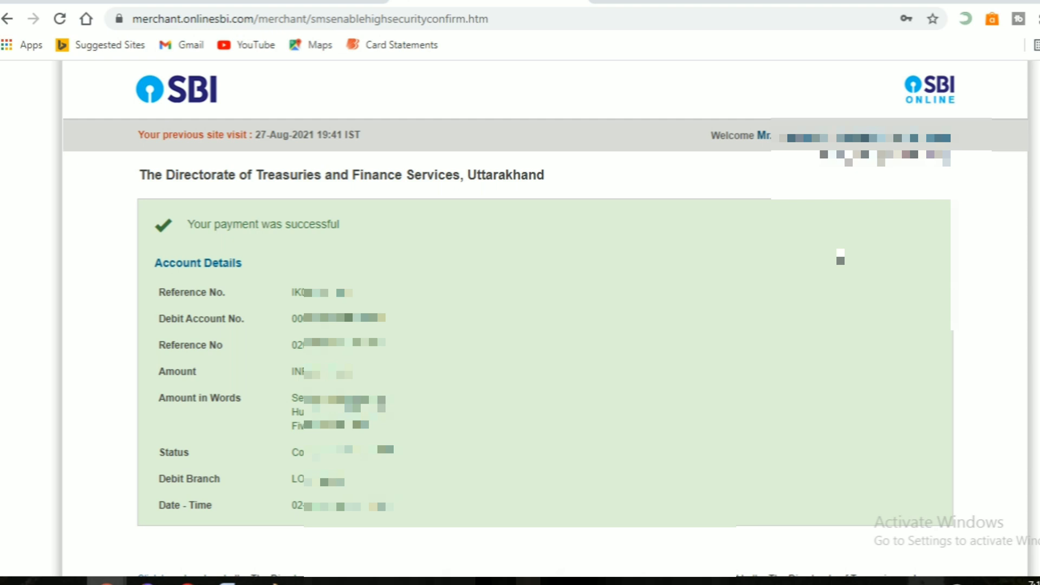
# Step: Save the payment-successful confirmation page as a PDF named State Bank of India on the Desktop
pyautogui.hotkey('ctrl', 'p')
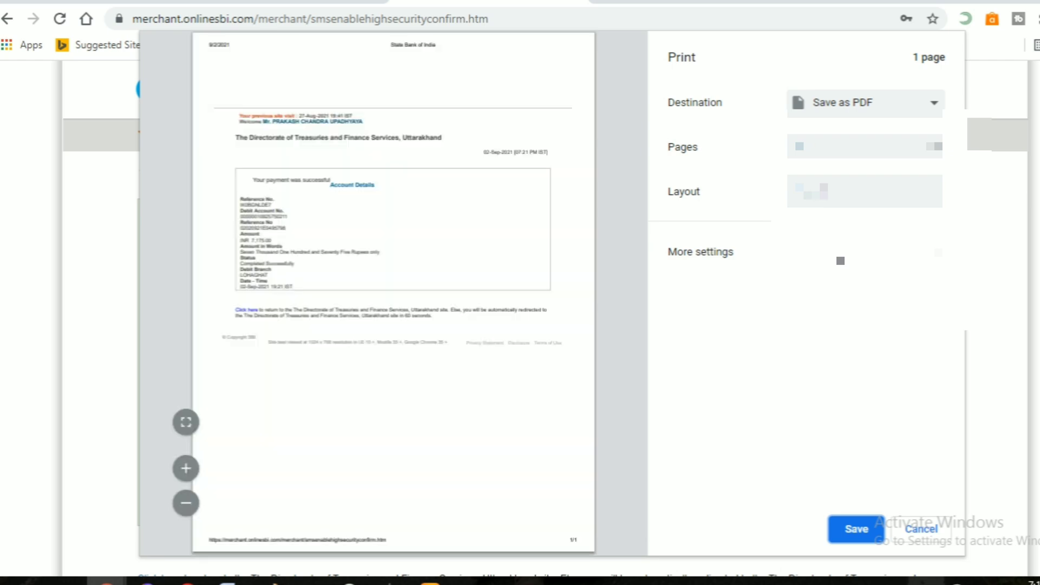
pyautogui.click(847, 532)
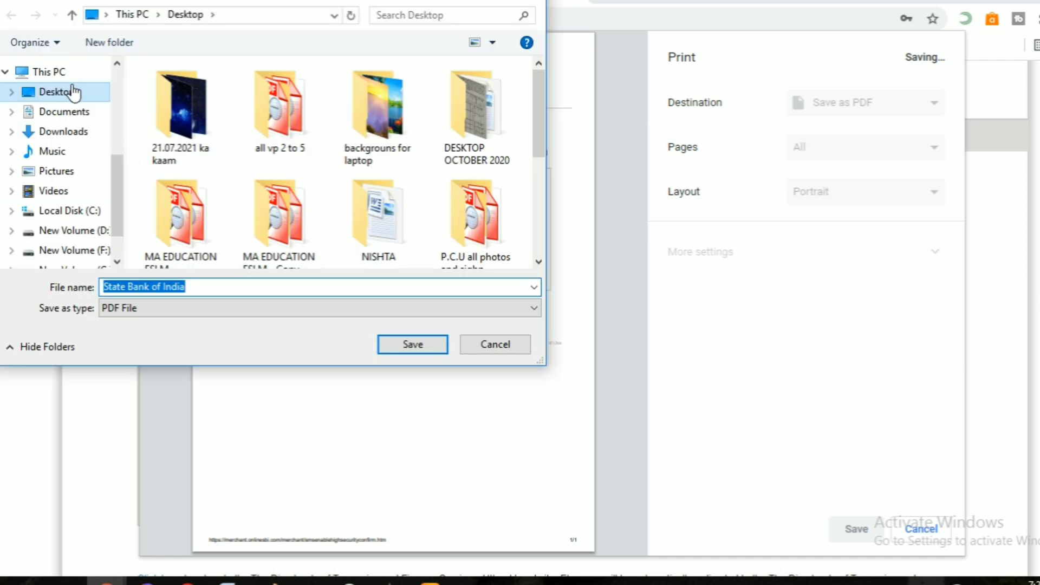
pyautogui.click(413, 345)
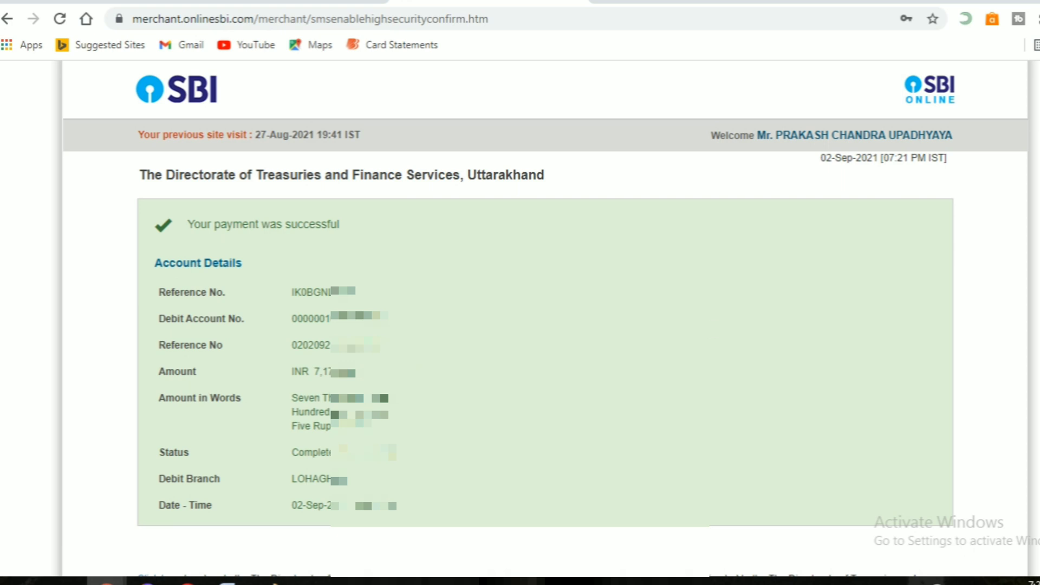
# Step: Follow the confirmation page's return link back to the Directorate of Treasuries e-challan history
pyautogui.scroll(-2, 546, 318)
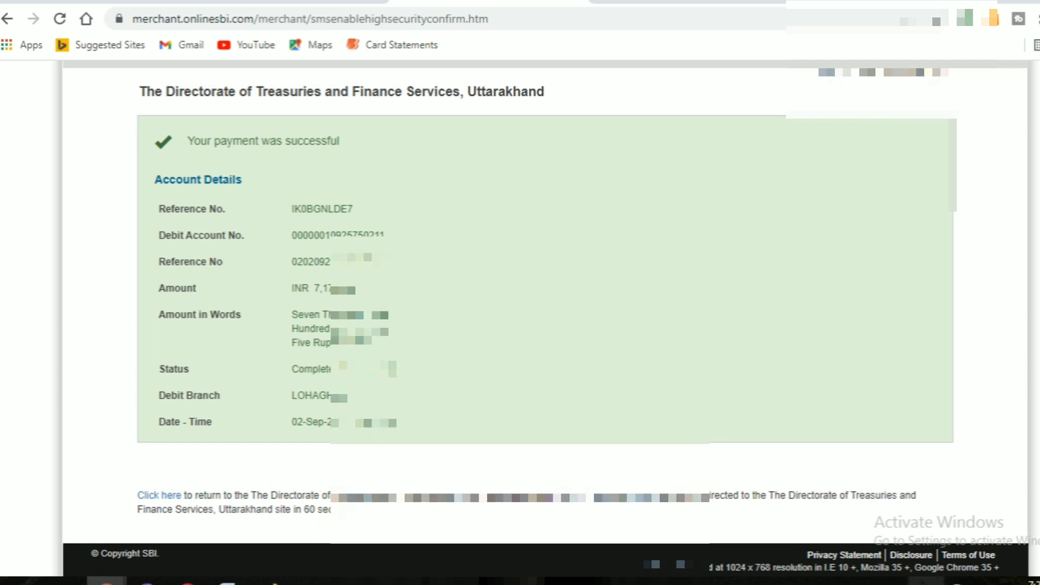
pyautogui.scroll(1, 546, 317)
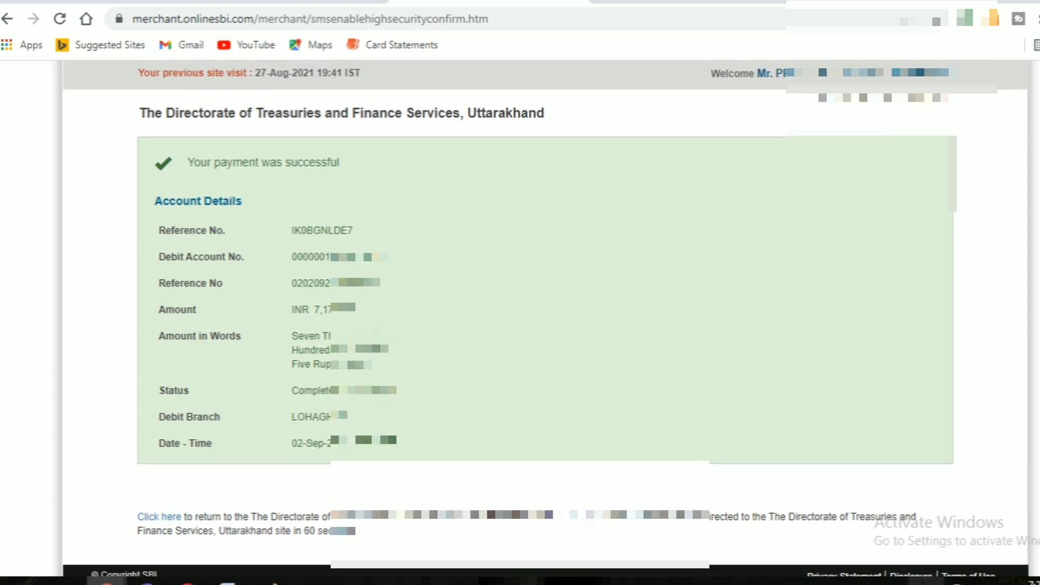
pyautogui.scroll(1, 546, 317)
pyautogui.scroll(-1, 546, 317)
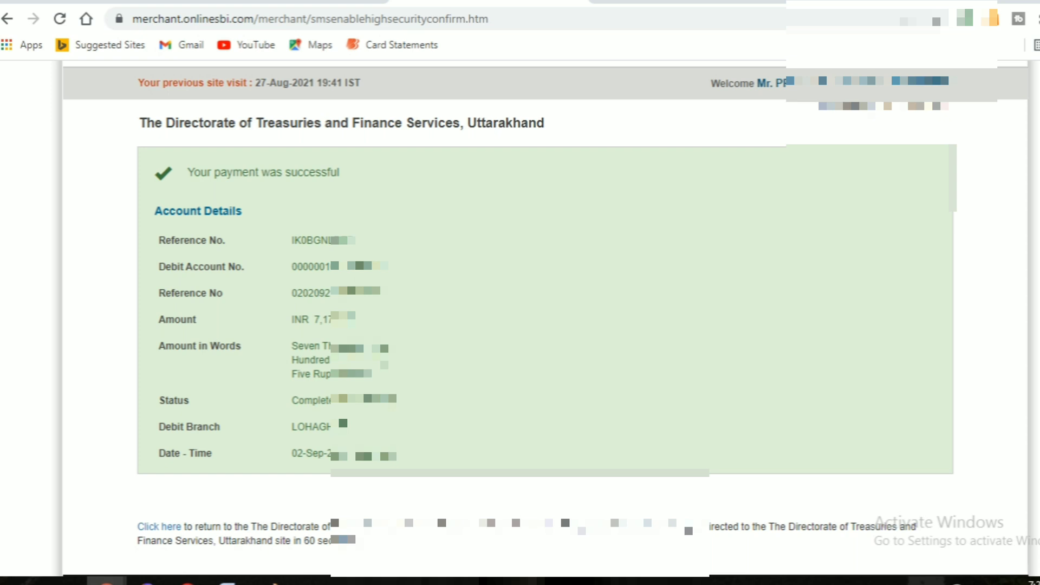
pyautogui.scroll(-1, 546, 318)
pyautogui.scroll(2, 546, 317)
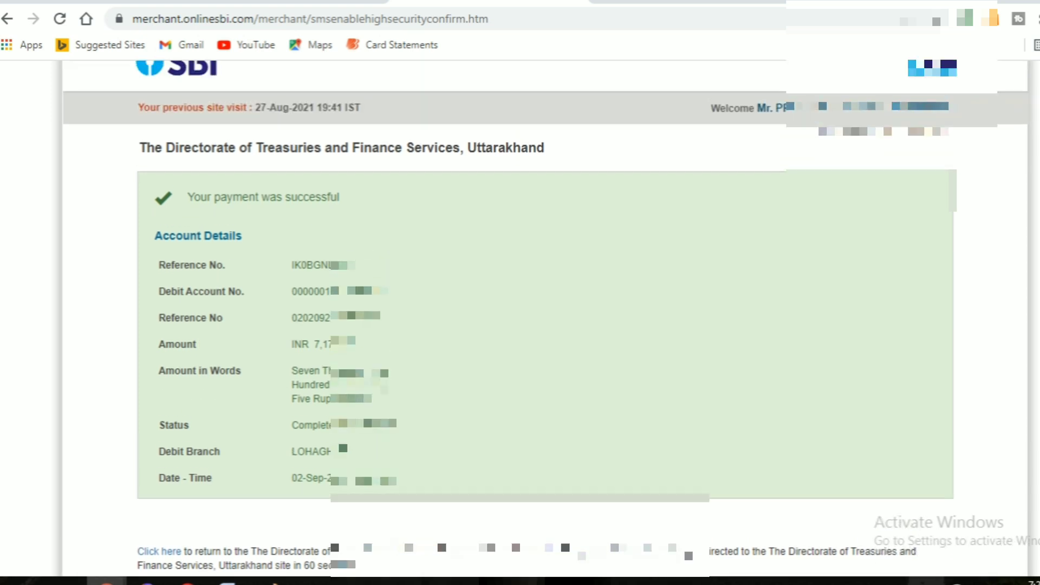
pyautogui.scroll(1, 546, 318)
pyautogui.scroll(-2, 546, 317)
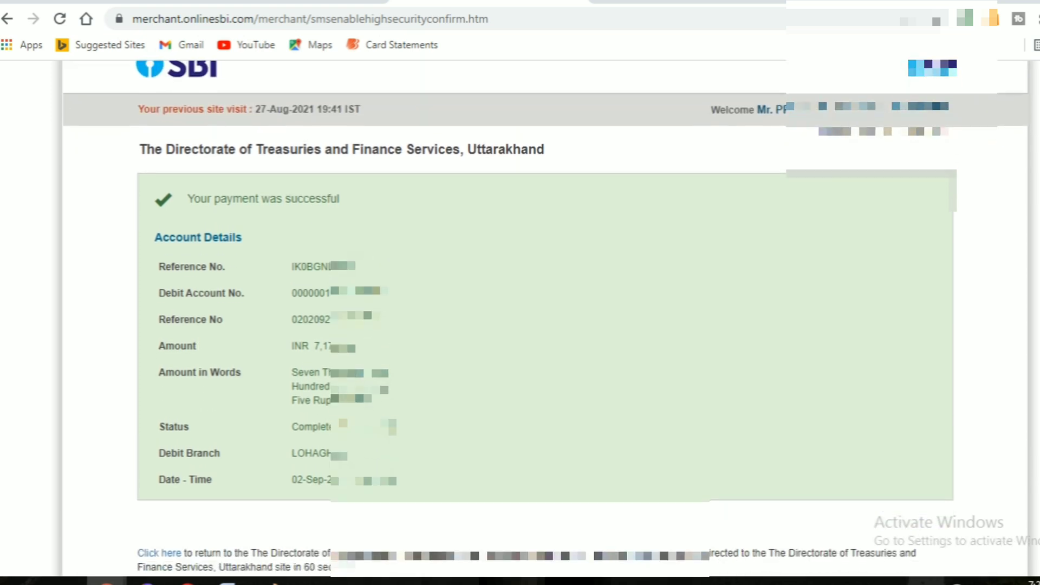
pyautogui.scroll(-1, 546, 318)
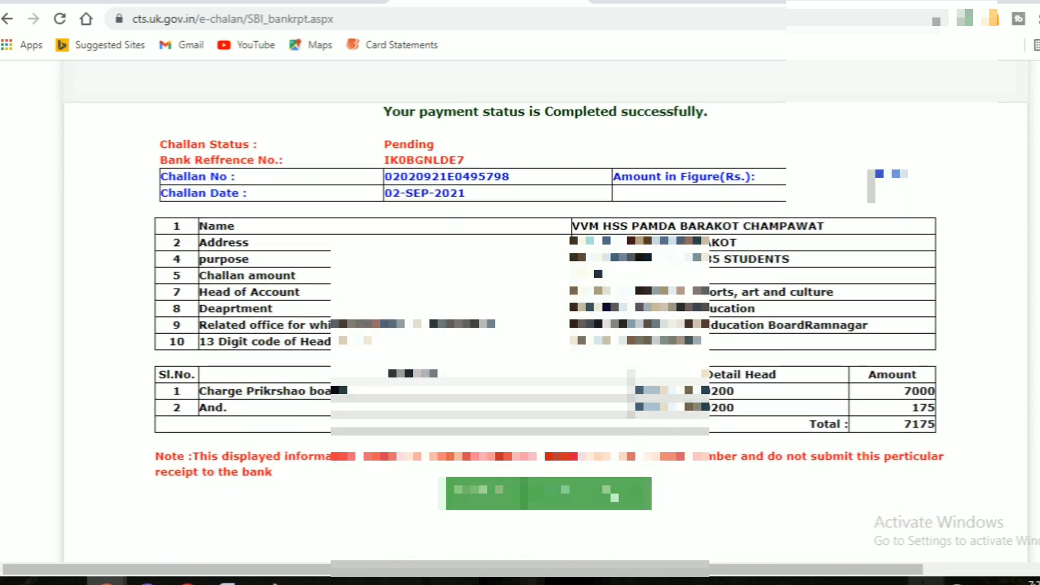
pyautogui.click(479, 488)
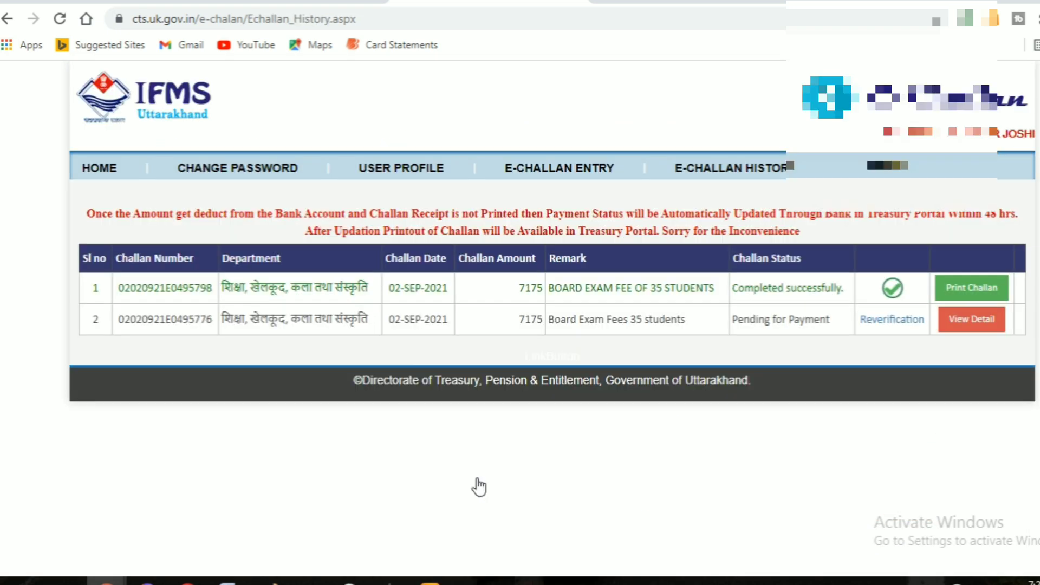
# Step: Open the Print Challan copy of the completed Rs. 7175 challan as a PDF
pyautogui.click(969, 288)
pyautogui.click(960, 287)
pyautogui.click(963, 293)
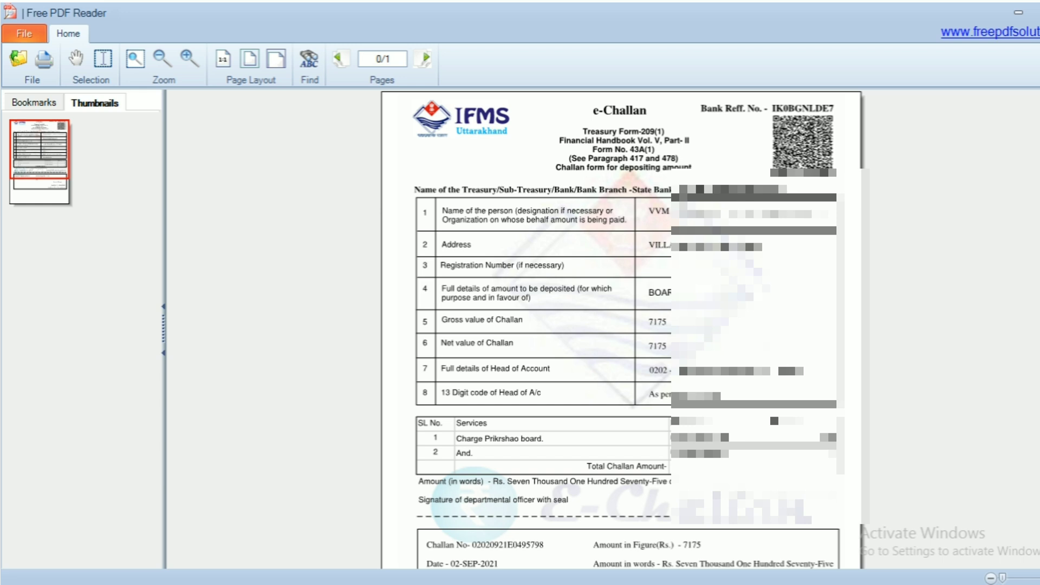
# Step: Zoom in on the e-Challan PDF and scroll through its details
pyautogui.click(188, 57)
pyautogui.moveTo(964, 562); pyautogui.dragTo(1019, 561)
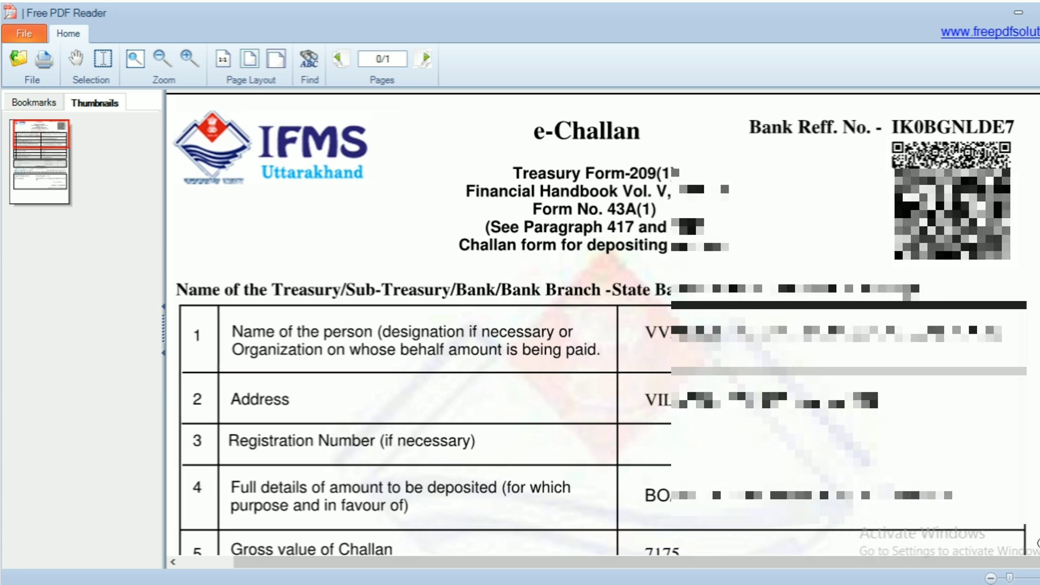
pyautogui.scroll(-5, 603, 322)
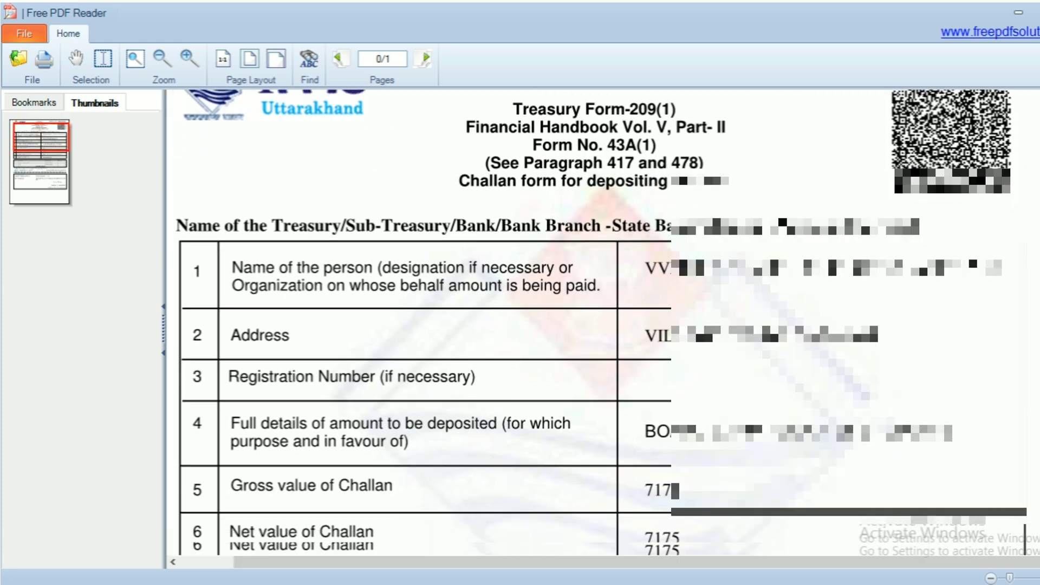
pyautogui.scroll(-4, 603, 322)
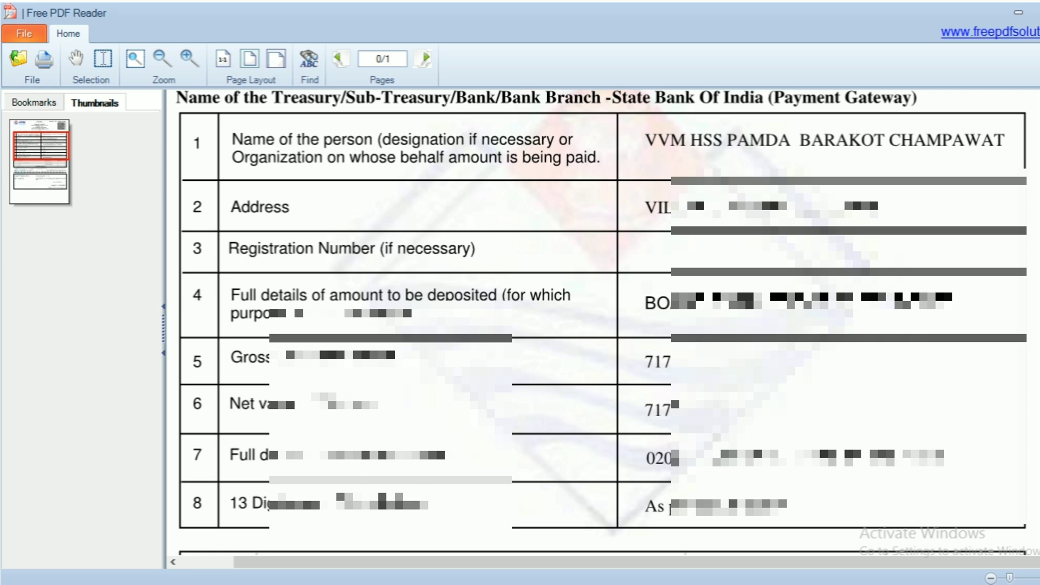
pyautogui.scroll(-5, 603, 323)
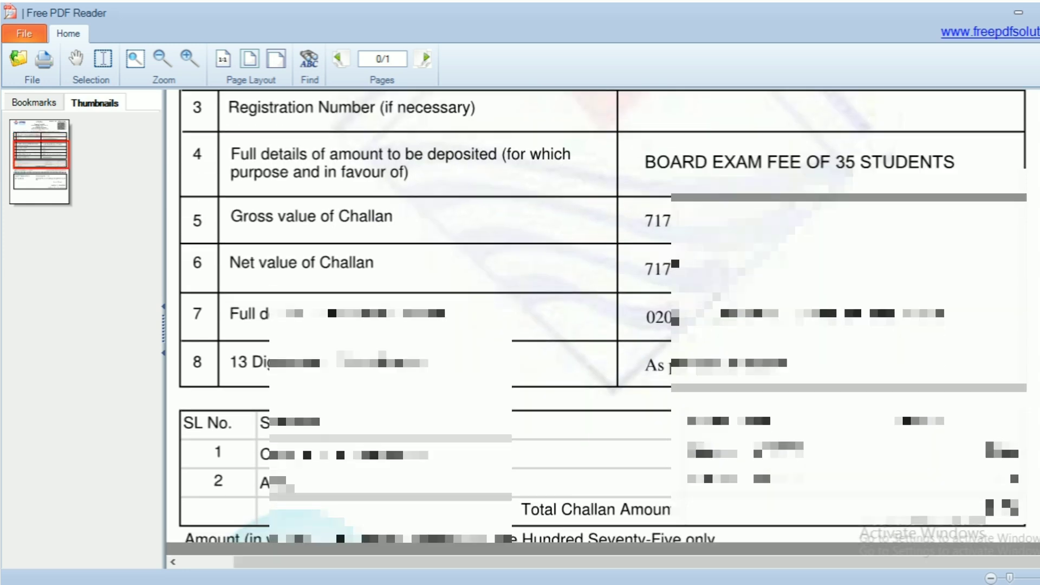
pyautogui.scroll(-5, 602, 322)
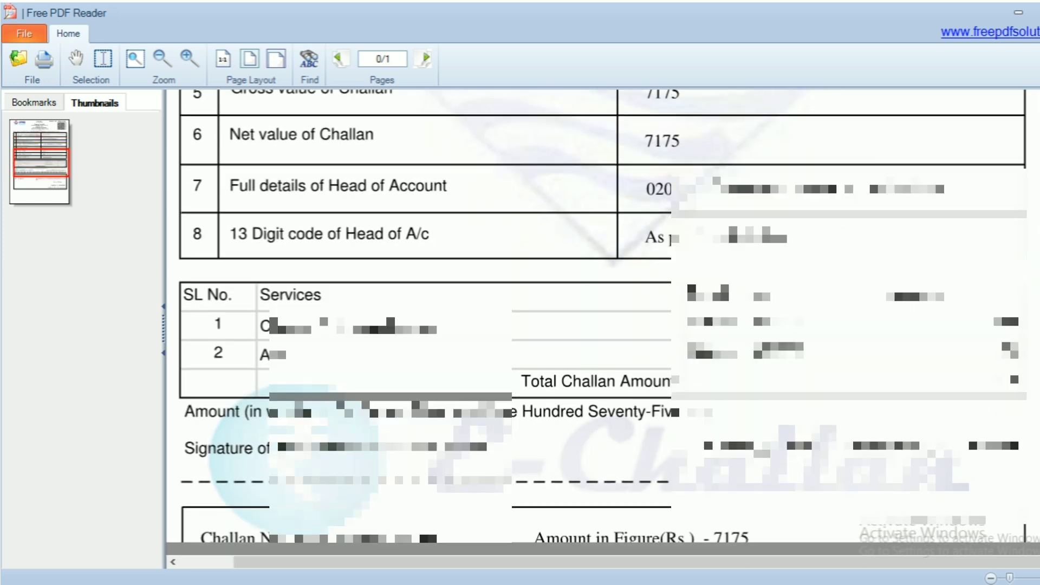
pyautogui.scroll(-2, 603, 323)
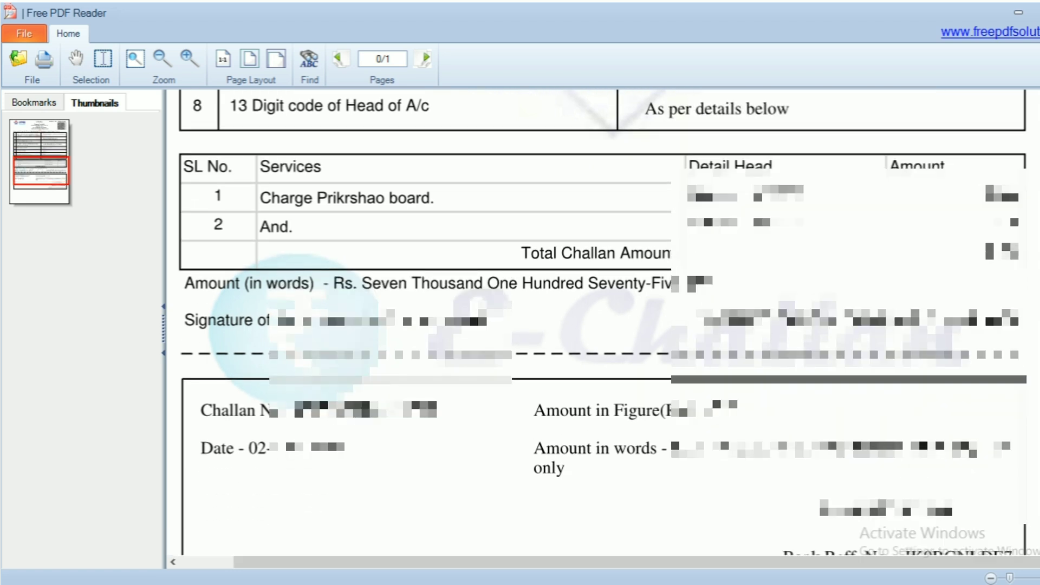
pyautogui.scroll(-5, 603, 322)
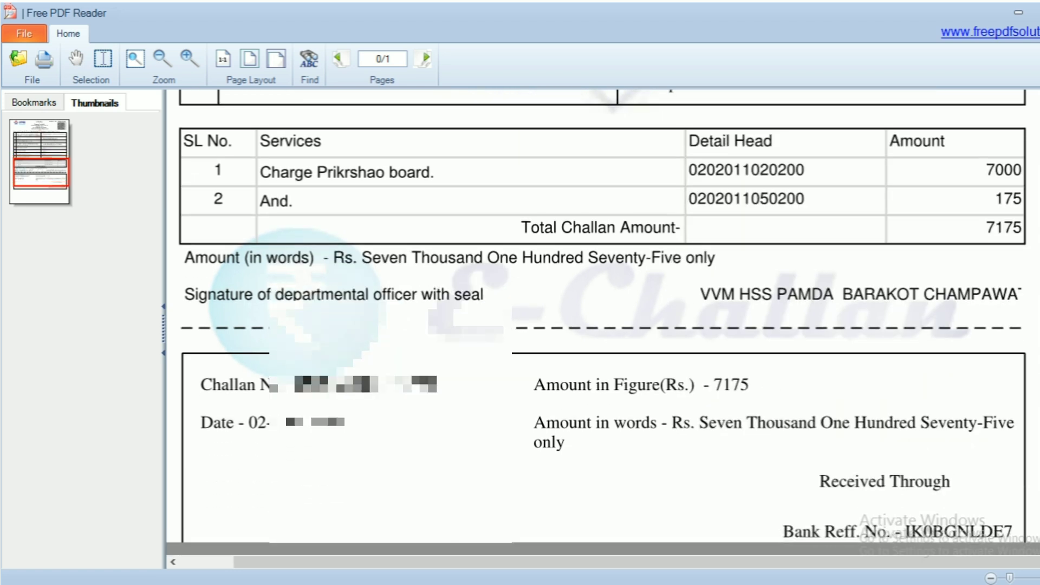
pyautogui.scroll(-3, 603, 323)
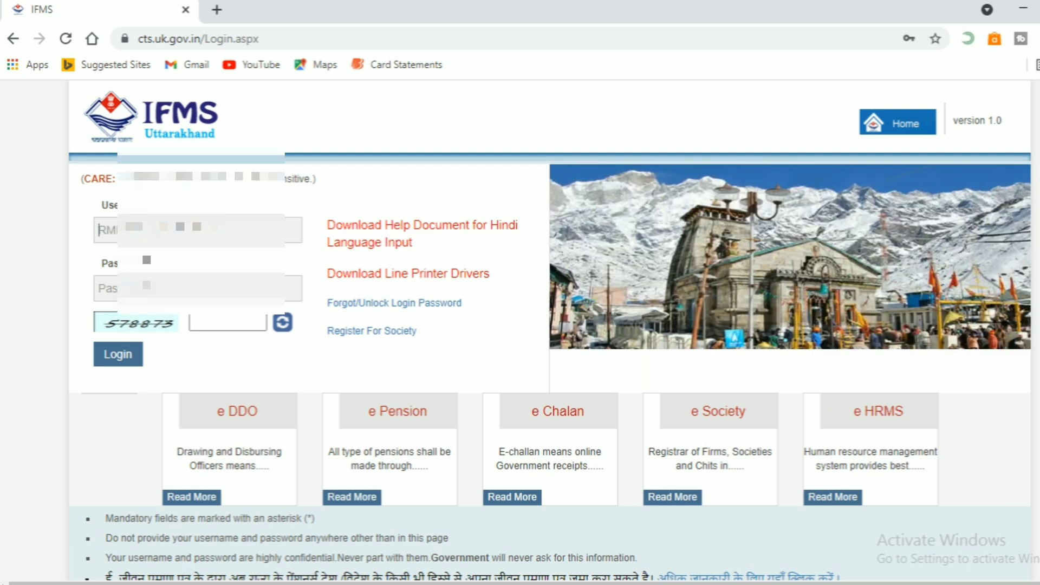
# Step: Sign in with the user ID and password, then enter as DDO with the Operator role
pyautogui.write('880*****')
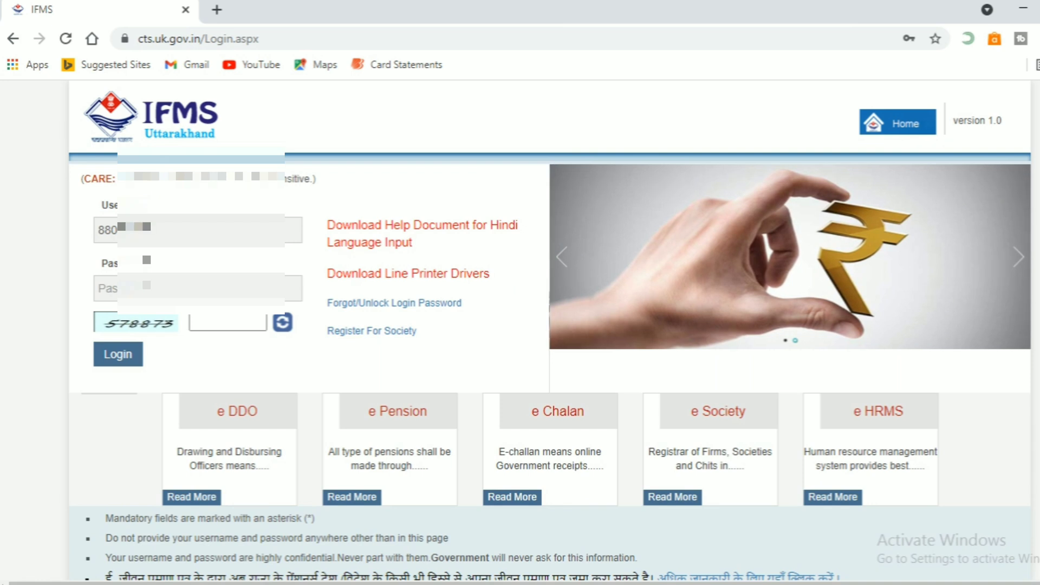
pyautogui.click(135, 290)
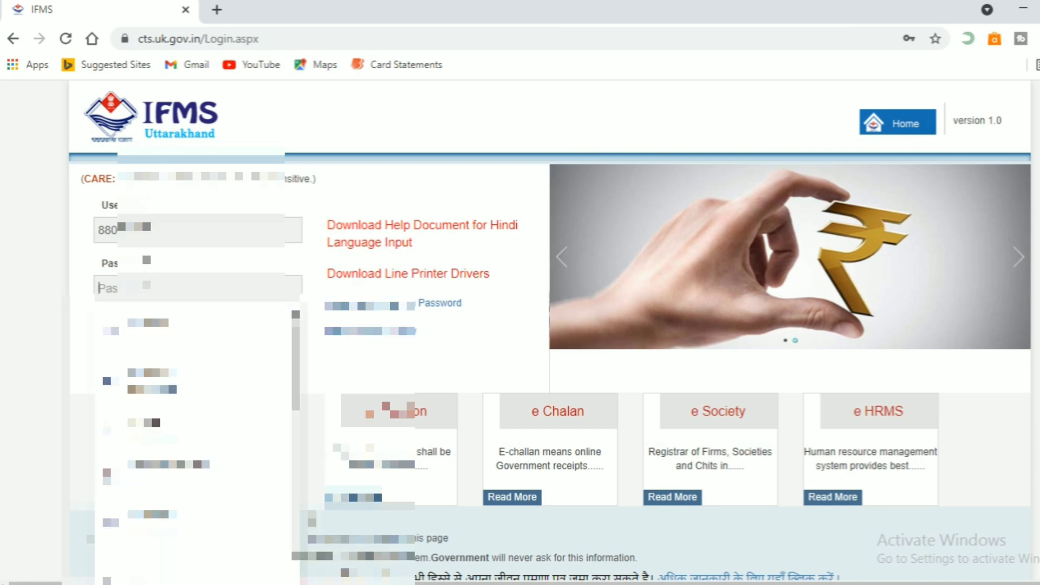
pyautogui.write('****')
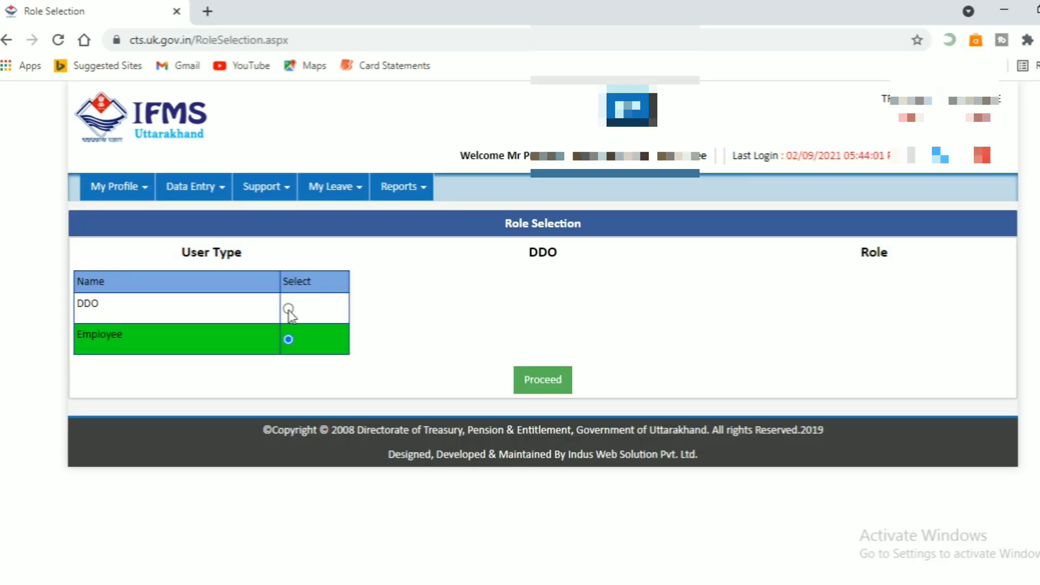
pyautogui.click(289, 307)
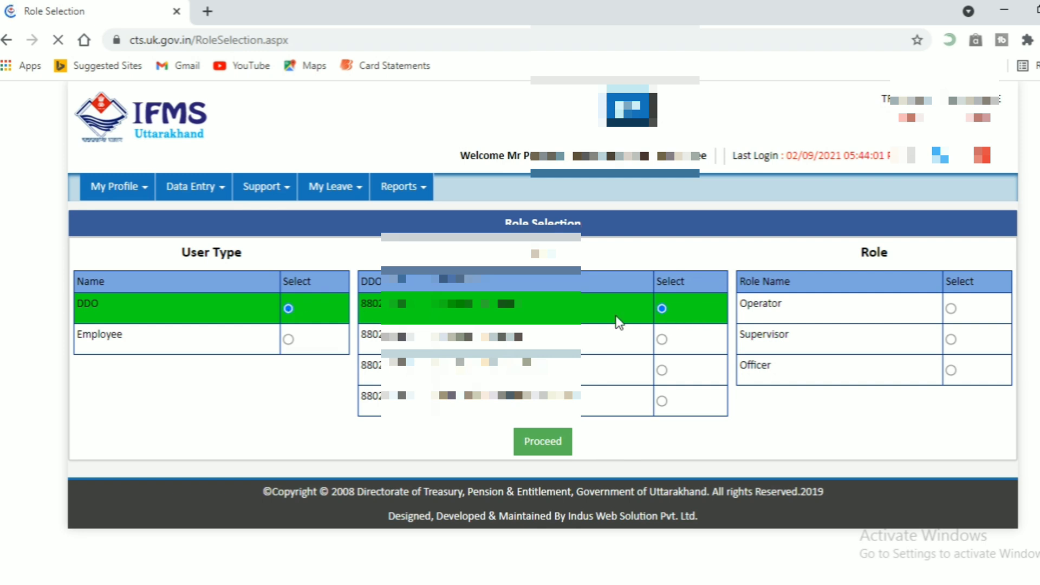
pyautogui.click(951, 308)
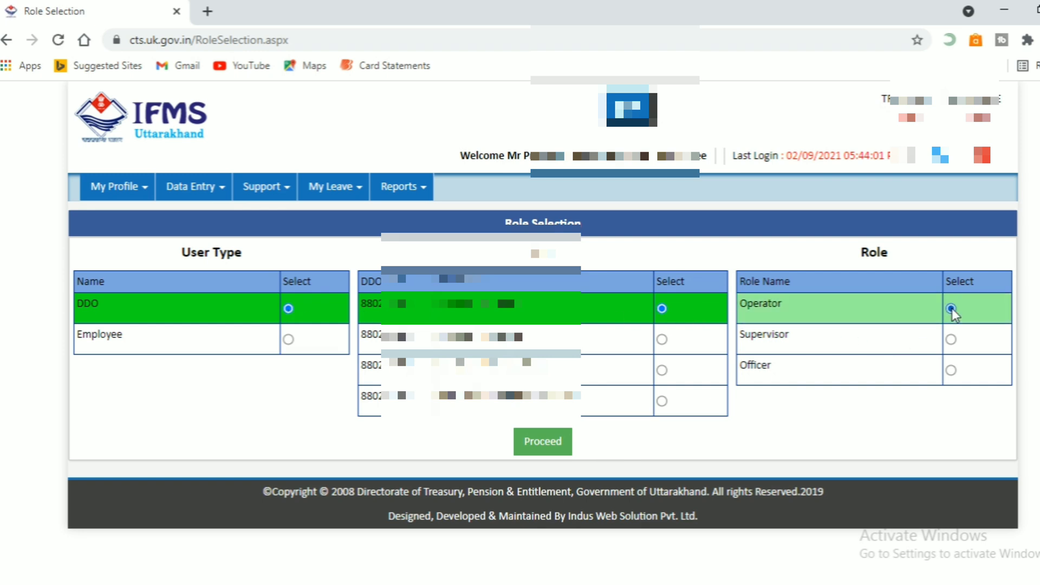
pyautogui.click(545, 443)
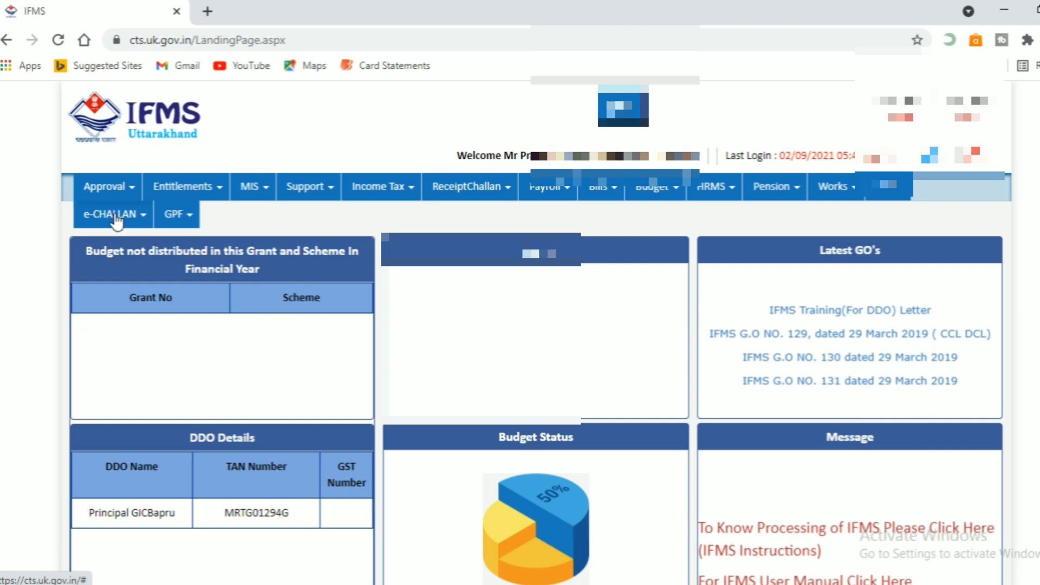
# Step: Start a new e-challan entry with Director Secondary Education as the department
pyautogui.click(116, 219)
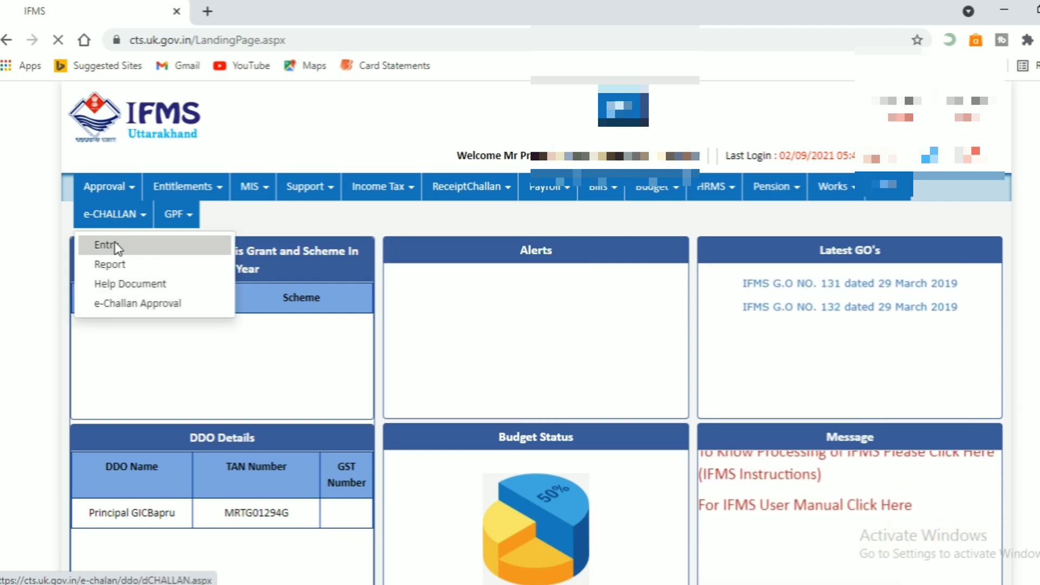
pyautogui.click(115, 244)
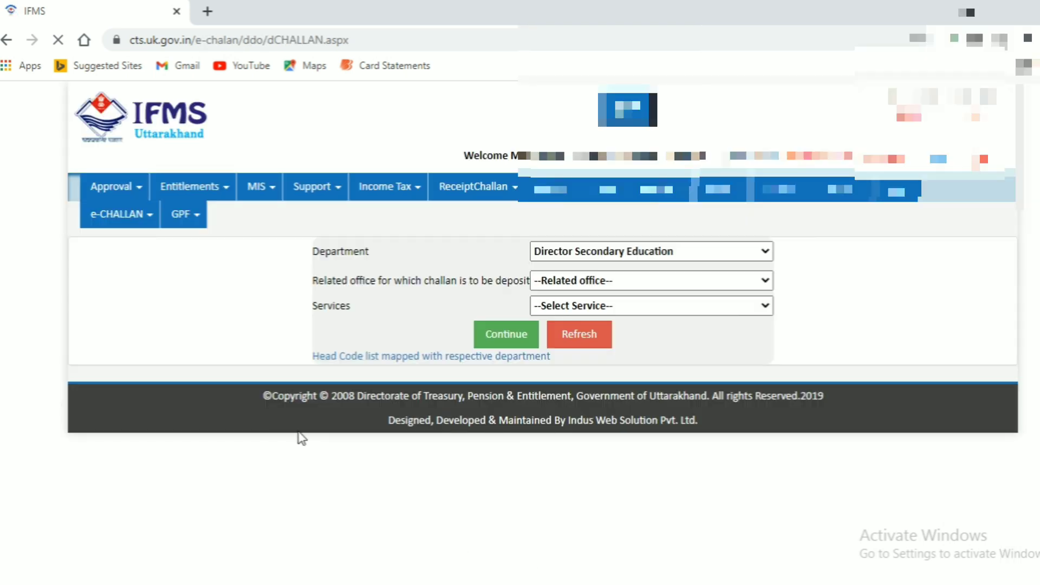
pyautogui.click(659, 256)
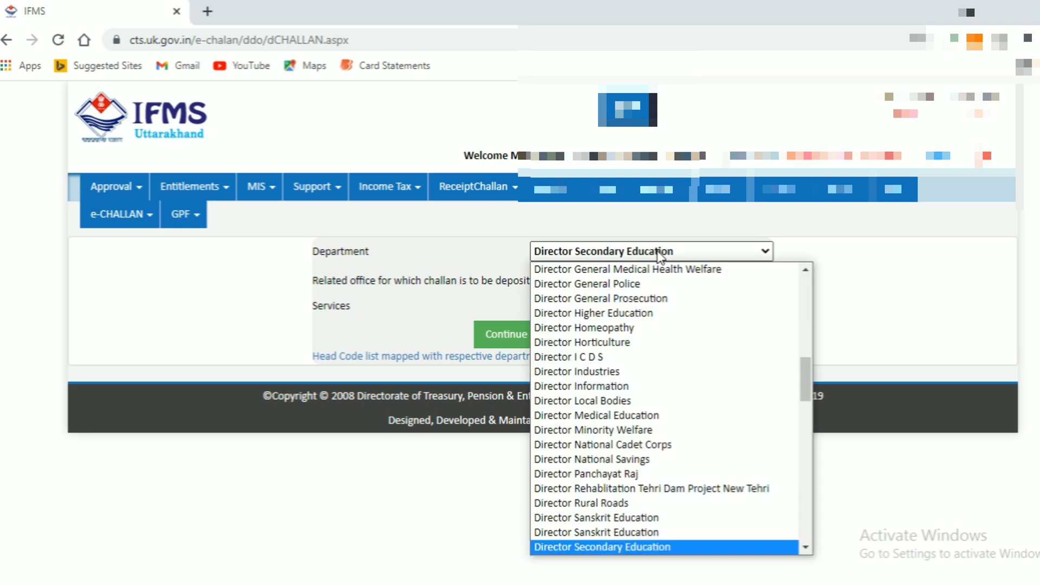
pyautogui.click(603, 547)
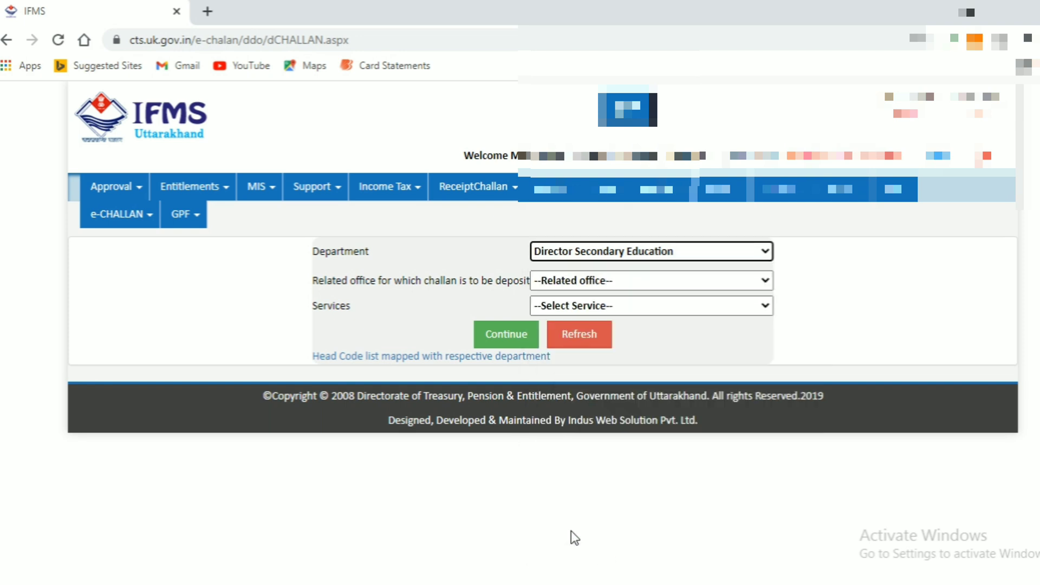
# Step: Choose the Secretary Secondery Education BoardRamnagar office and 0202-Education, sports, art and culture service
pyautogui.click(657, 285)
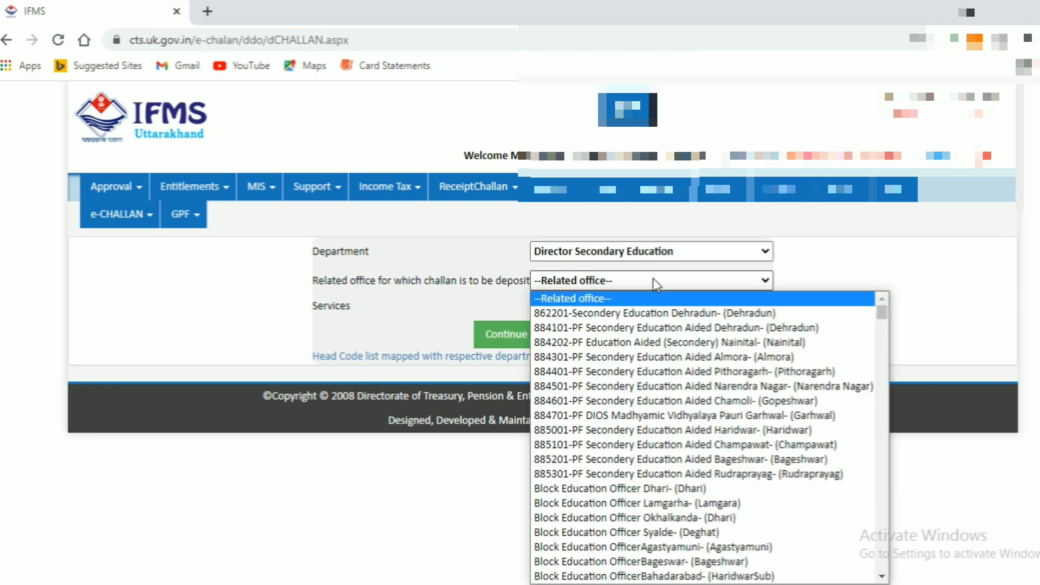
pyautogui.write('se')
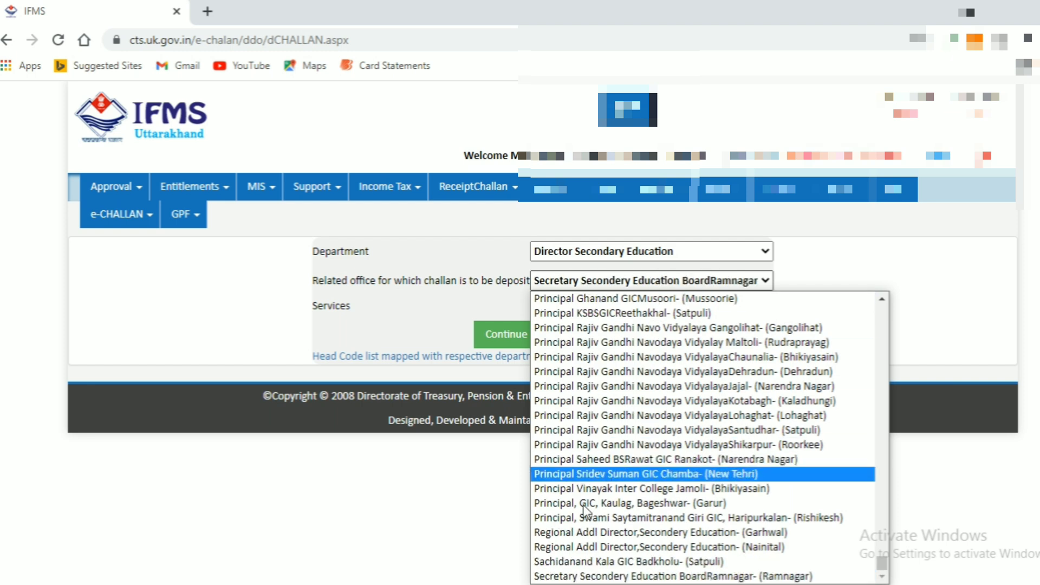
pyautogui.click(589, 577)
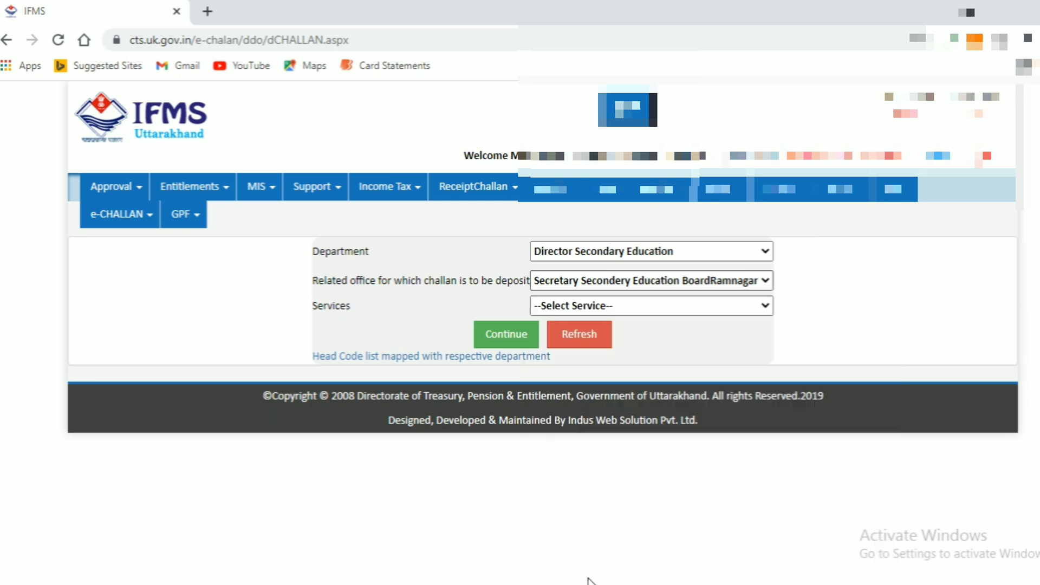
pyautogui.click(664, 307)
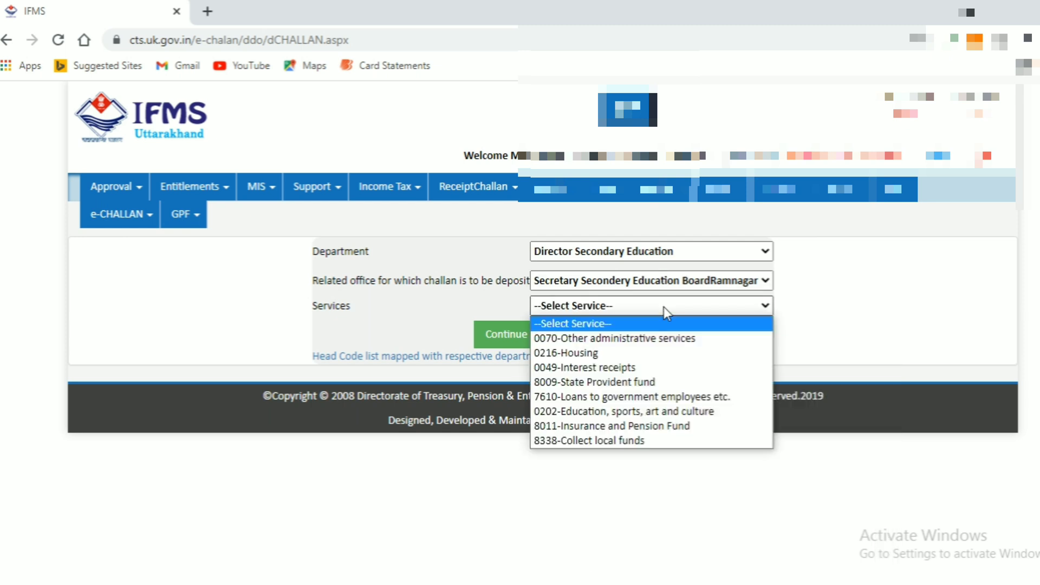
pyautogui.click(626, 412)
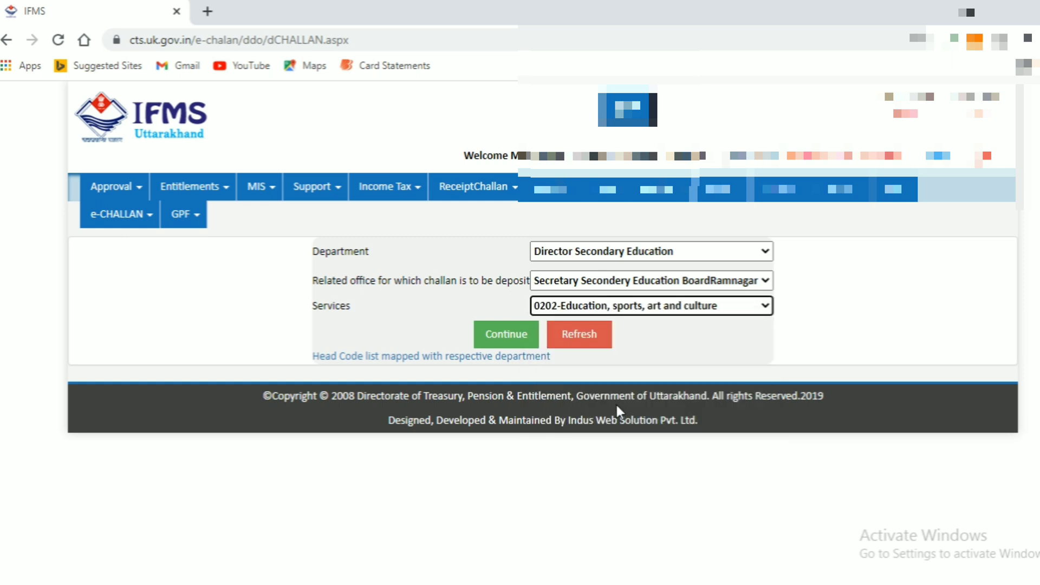
pyautogui.click(503, 342)
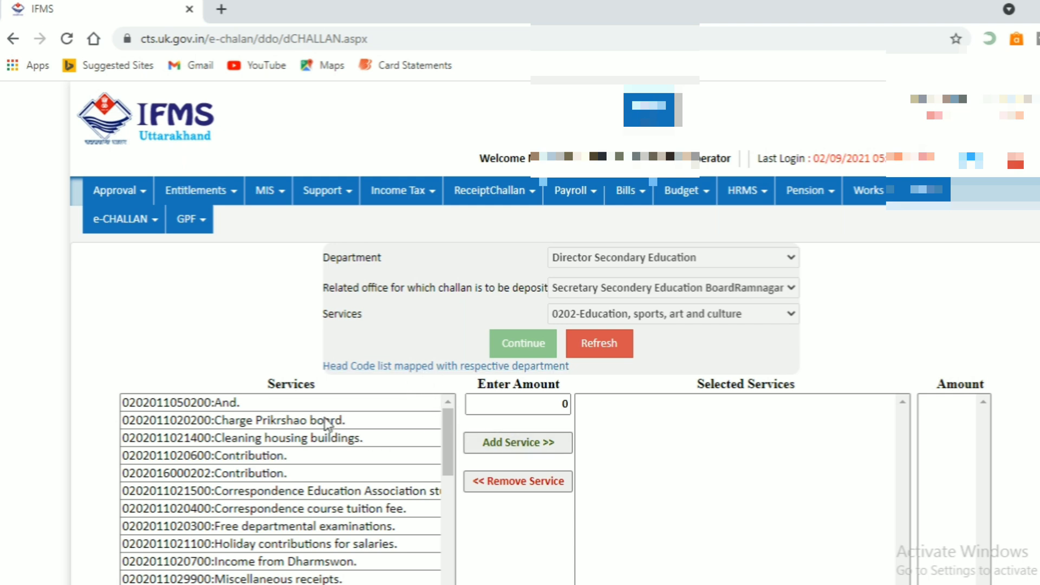
pyautogui.click(306, 425)
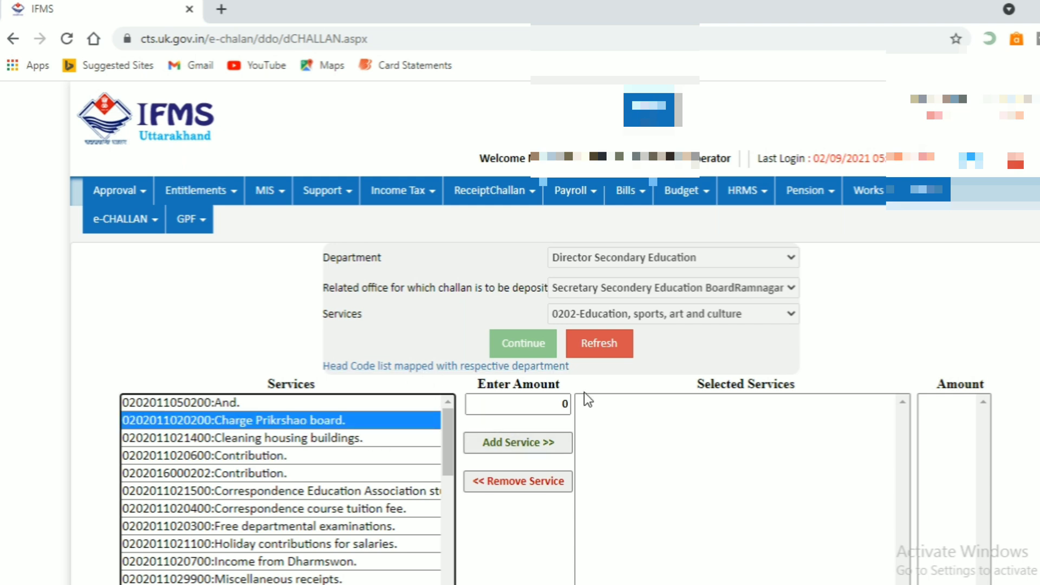
pyautogui.click(550, 403)
pyautogui.write('700')
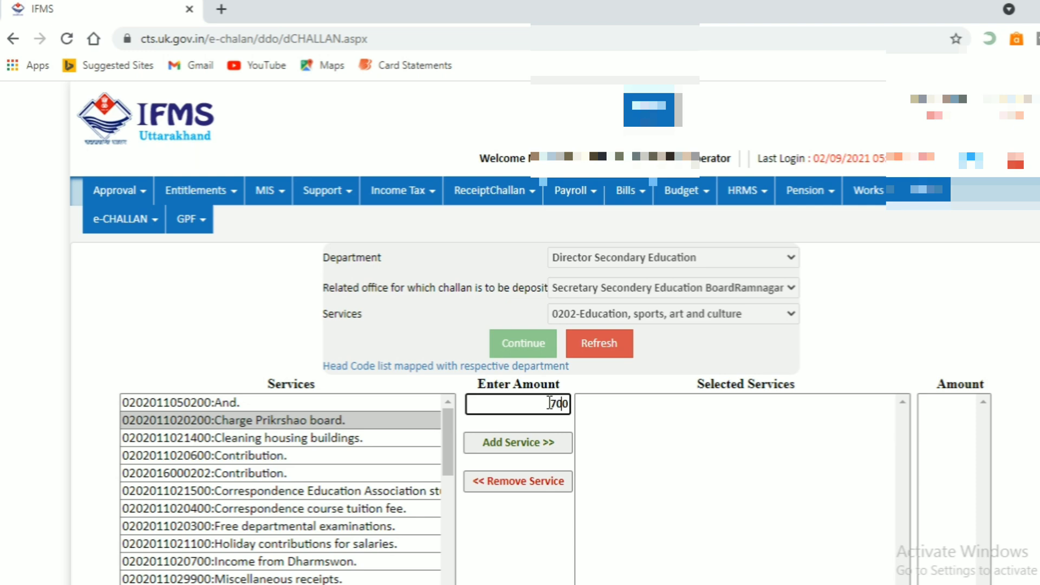
pyautogui.click(514, 443)
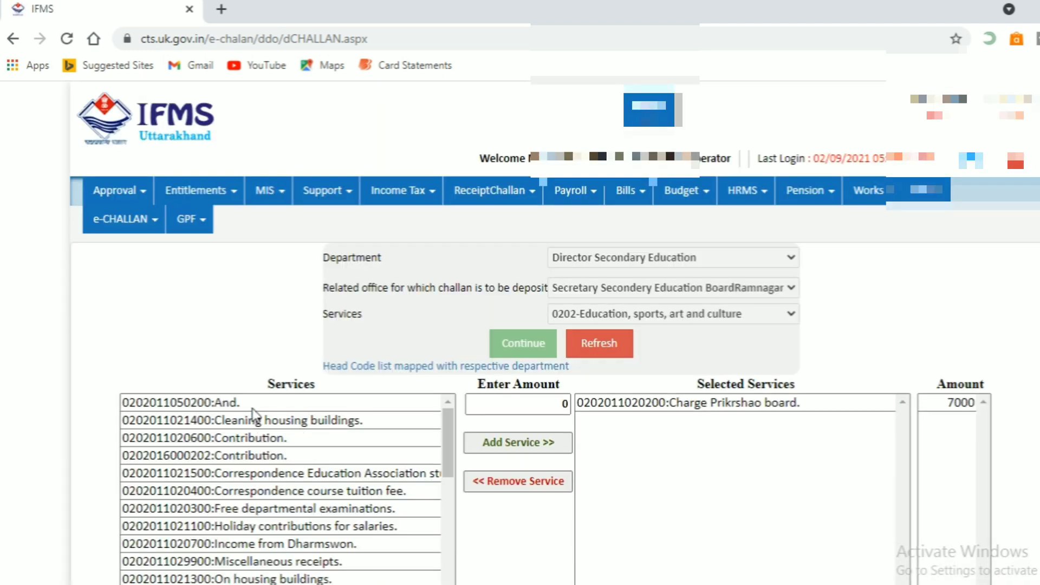
pyautogui.click(308, 402)
pyautogui.click(546, 406)
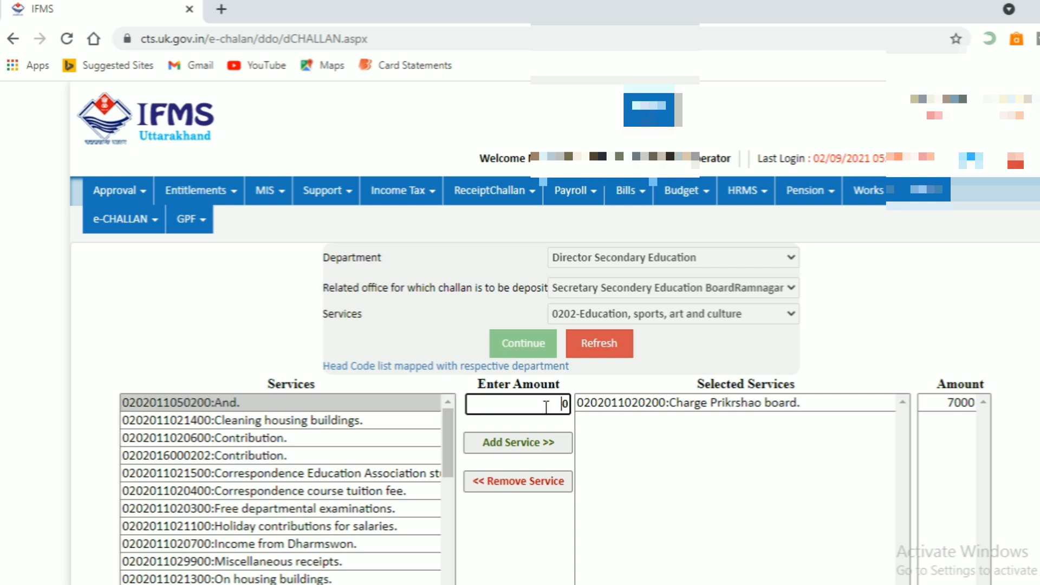
pyautogui.press('Delete')
pyautogui.write('175')
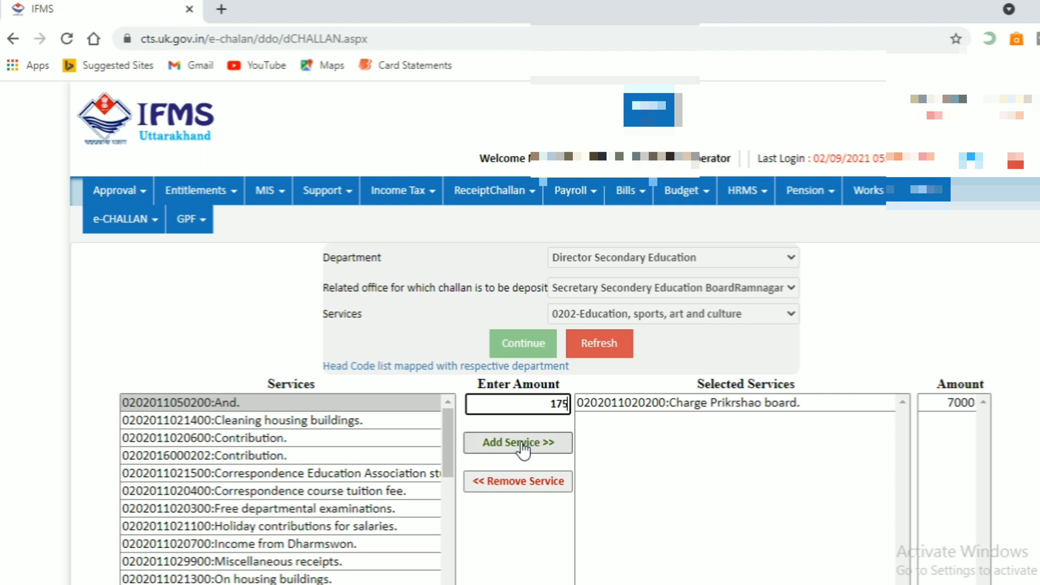
pyautogui.click(520, 440)
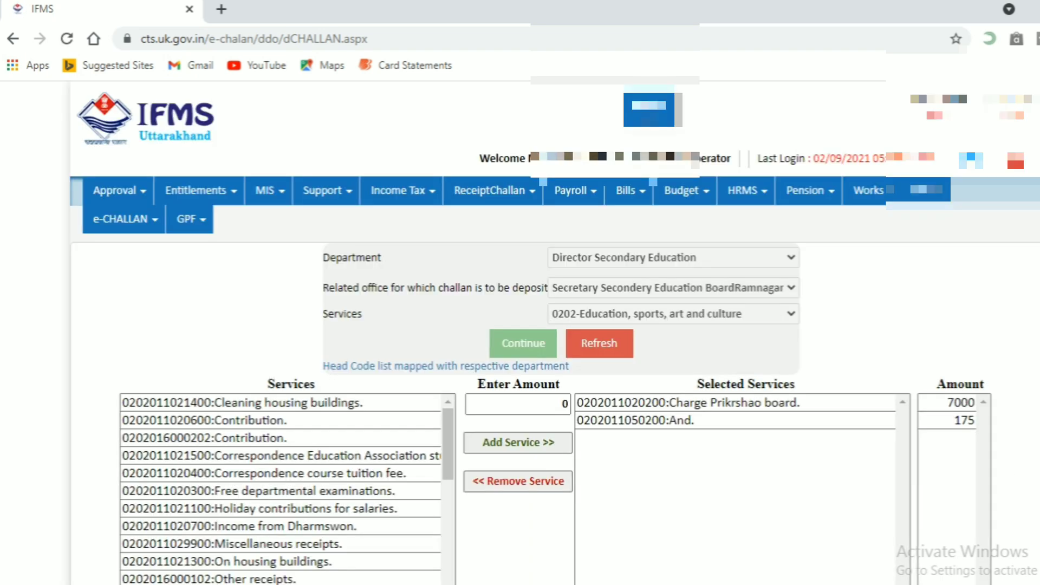
# Step: Proceed past the selected services to the depositor details form showing the Rs. 7175 total
pyautogui.scroll(-1, 556, 346)
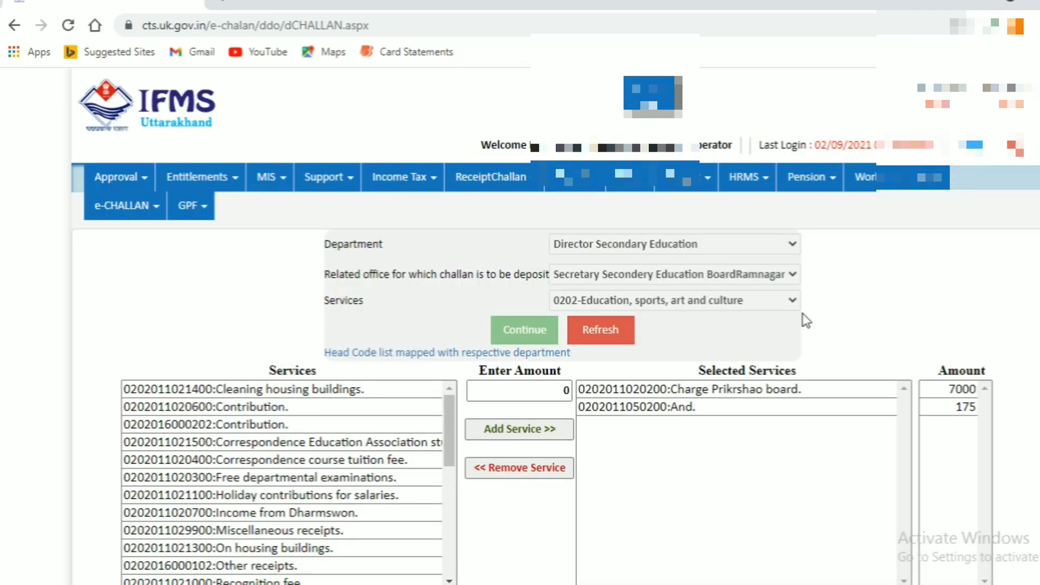
pyautogui.scroll(-1, 804, 320)
pyautogui.scroll(1, 555, 325)
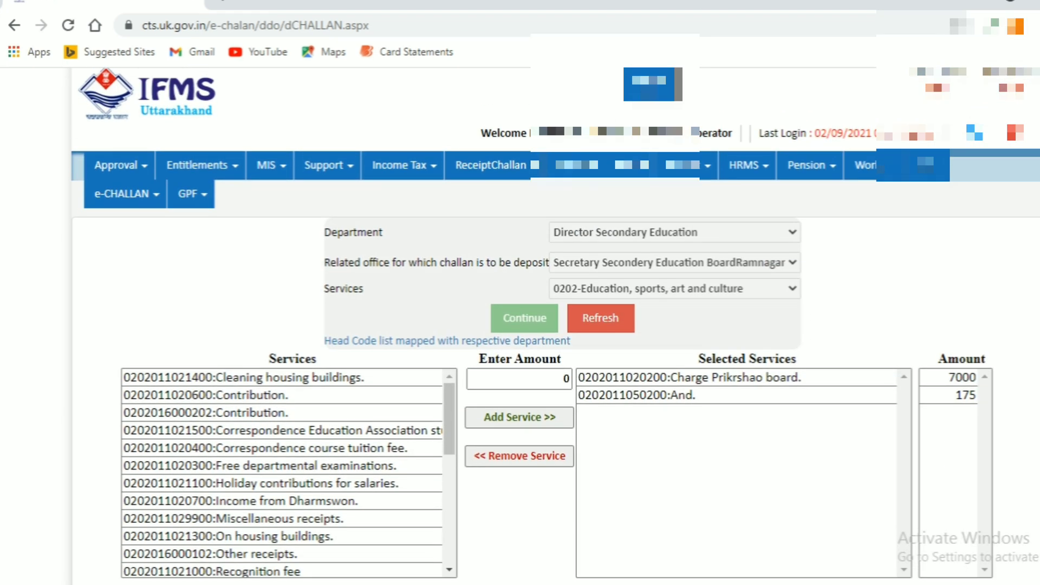
pyautogui.scroll(-3, 555, 325)
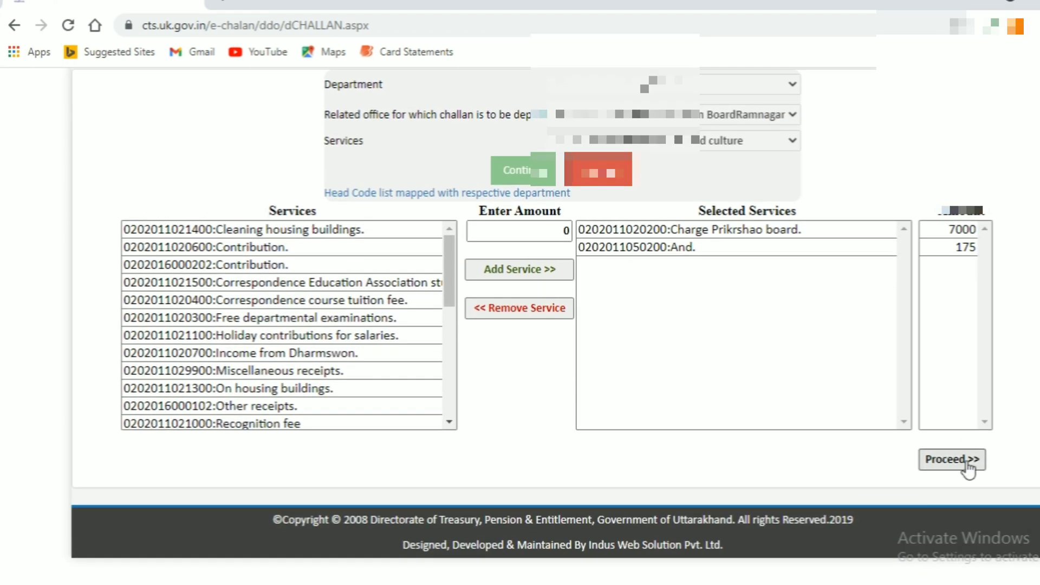
pyautogui.click(954, 463)
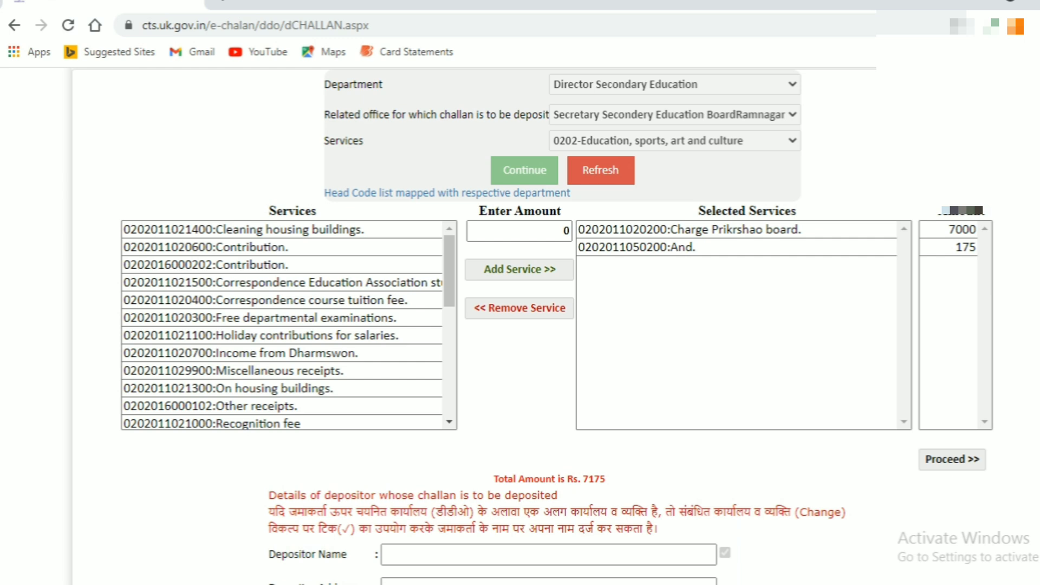
pyautogui.scroll(-2, 557, 325)
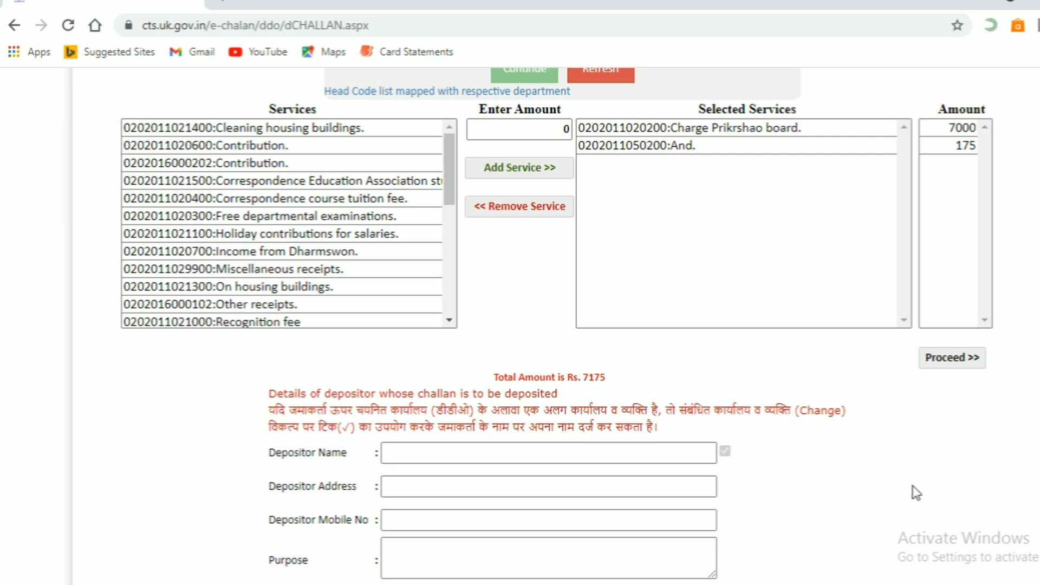
pyautogui.scroll(-1, 556, 325)
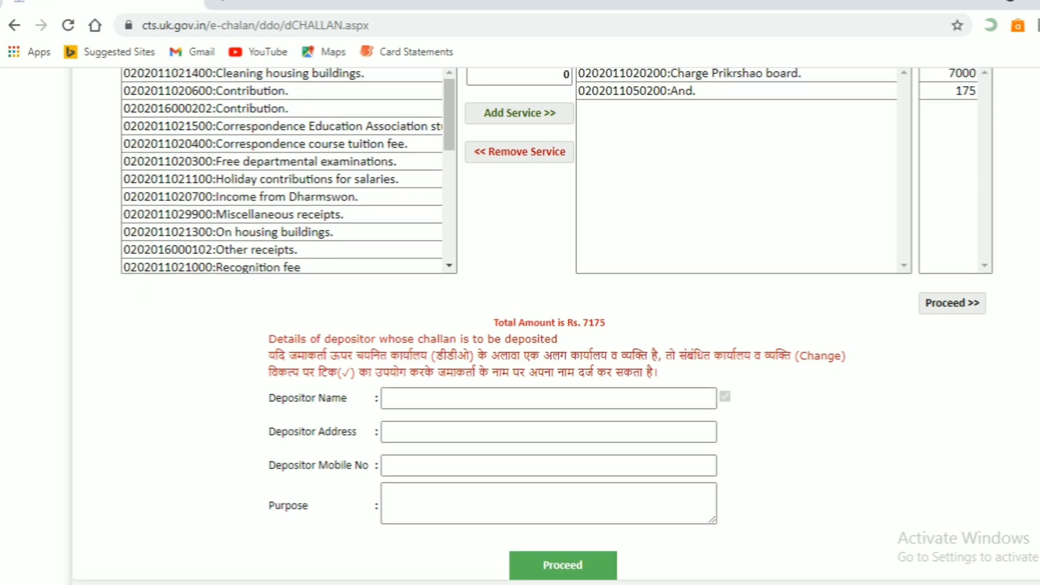